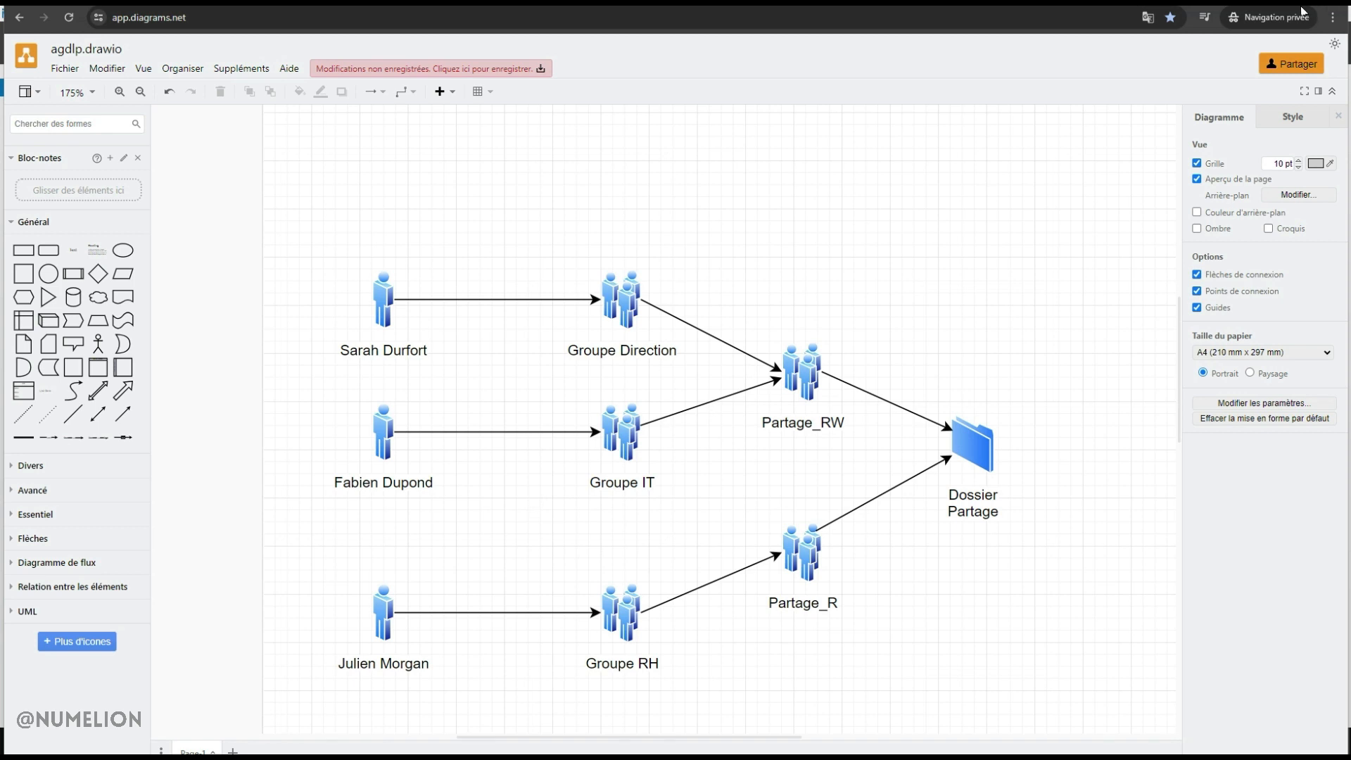
Finish the draw.io AGDLP diagram: three users, Groupe Direction/IT/RH, Partage_RW/Partage_R, Dossier Partage
mouse_move(1302, 9)
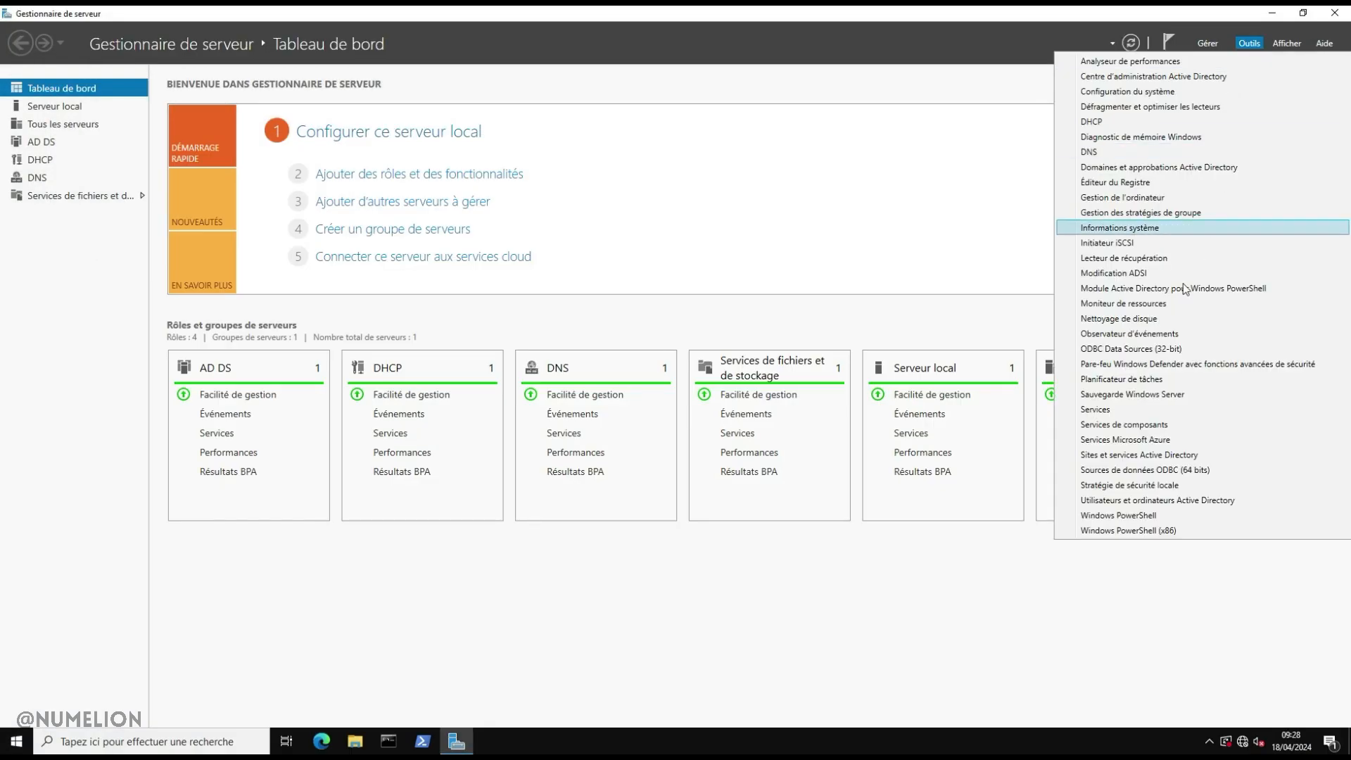
Launch Active Directory Users and Computers and add an organisational unit named Groupes under Nantes
left_click(1127, 499)
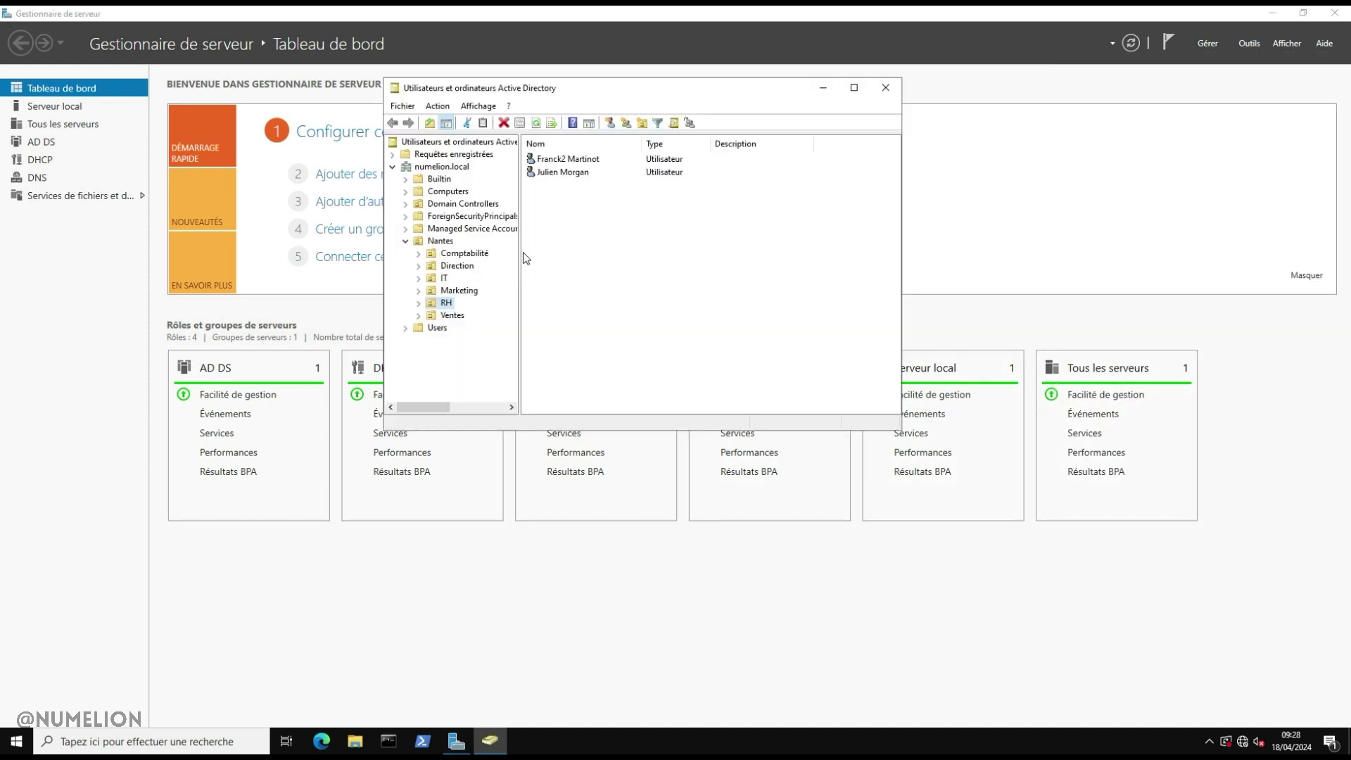
left_click(439, 241)
right_click(442, 245)
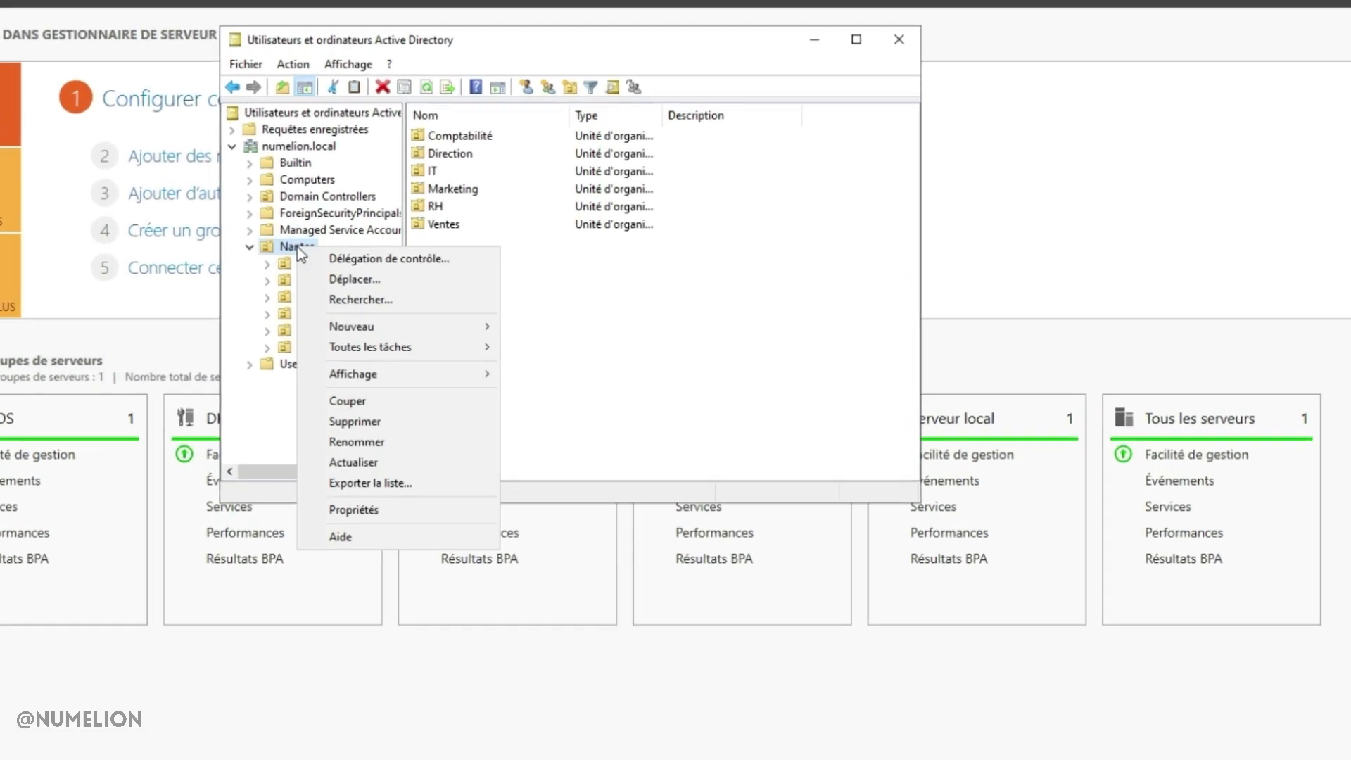
mouse_move(352, 336)
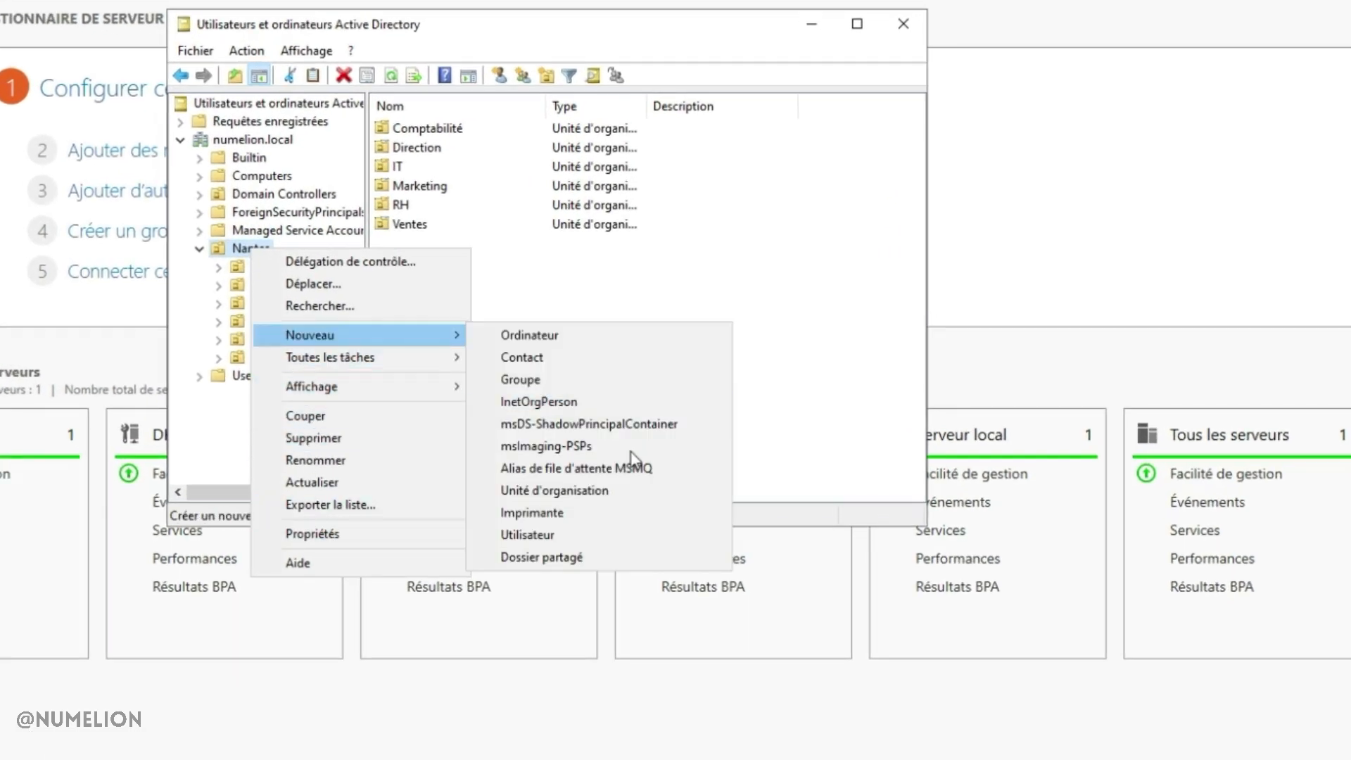
left_click(526, 491)
type("Groupes")
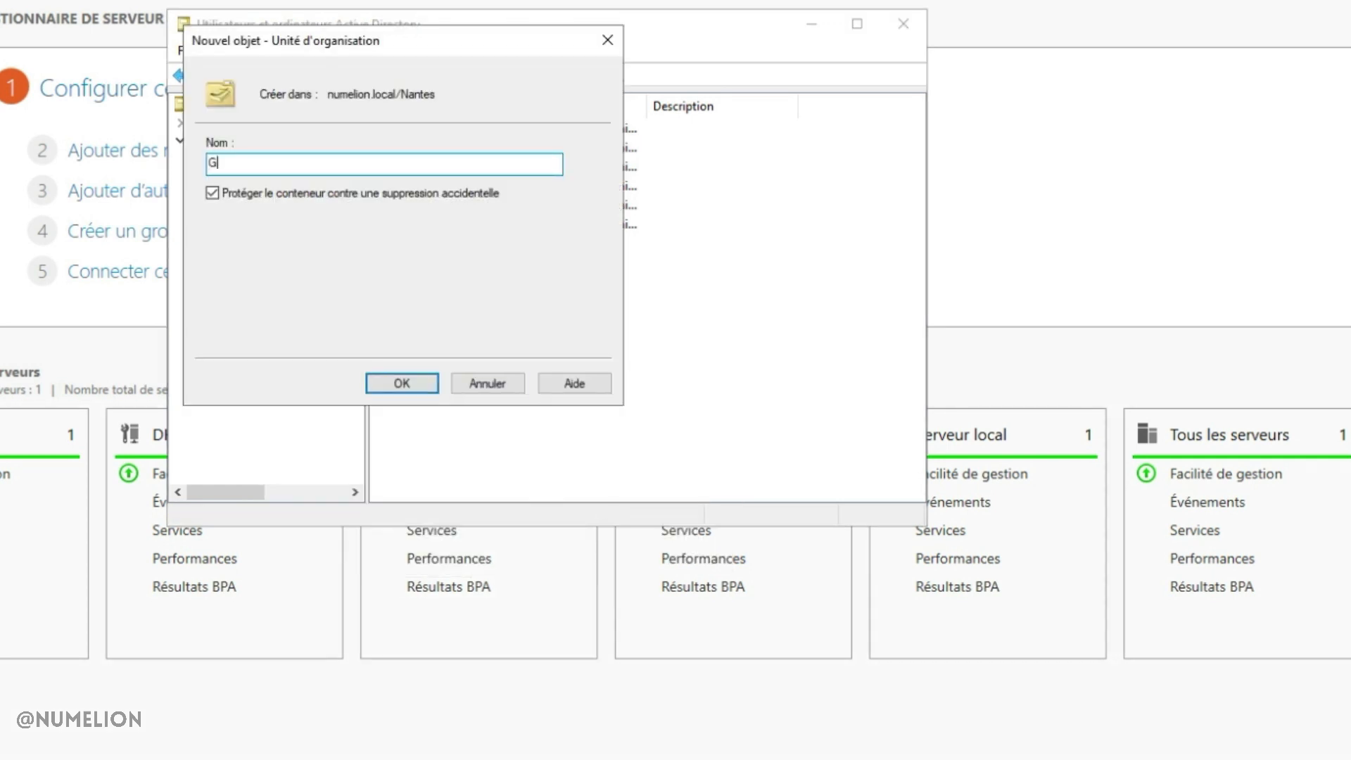
key("Return")
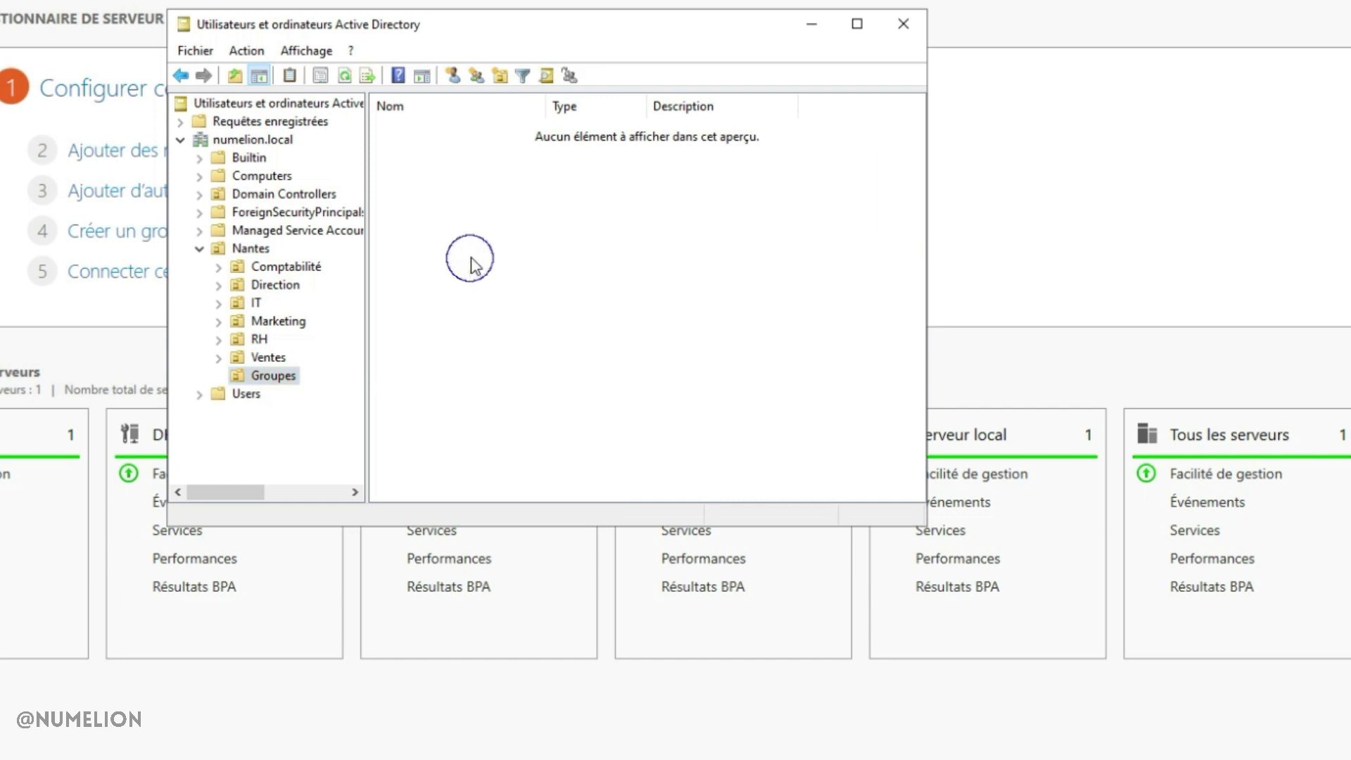
Create the global security groups IT and RH in the Groupes OU
right_click(471, 256)
mouse_move(661, 345)
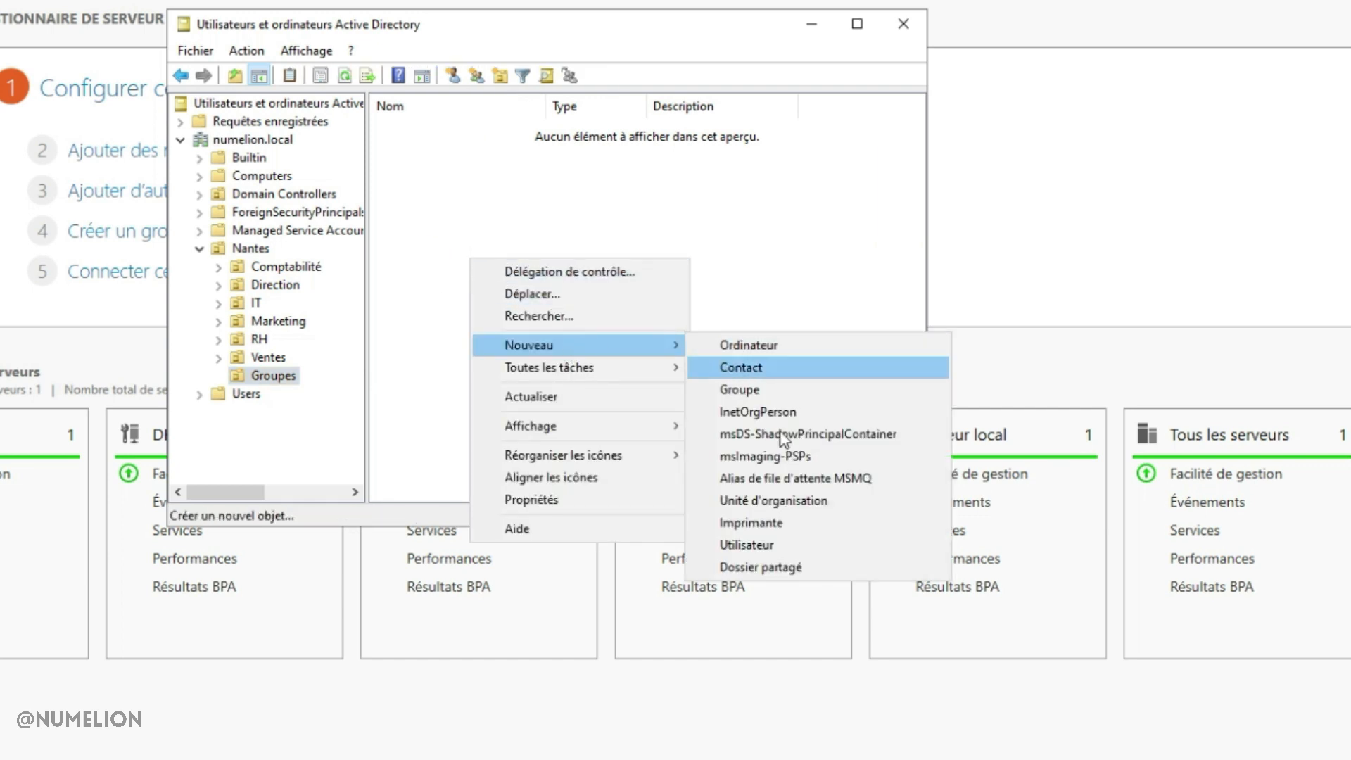
left_click(756, 392)
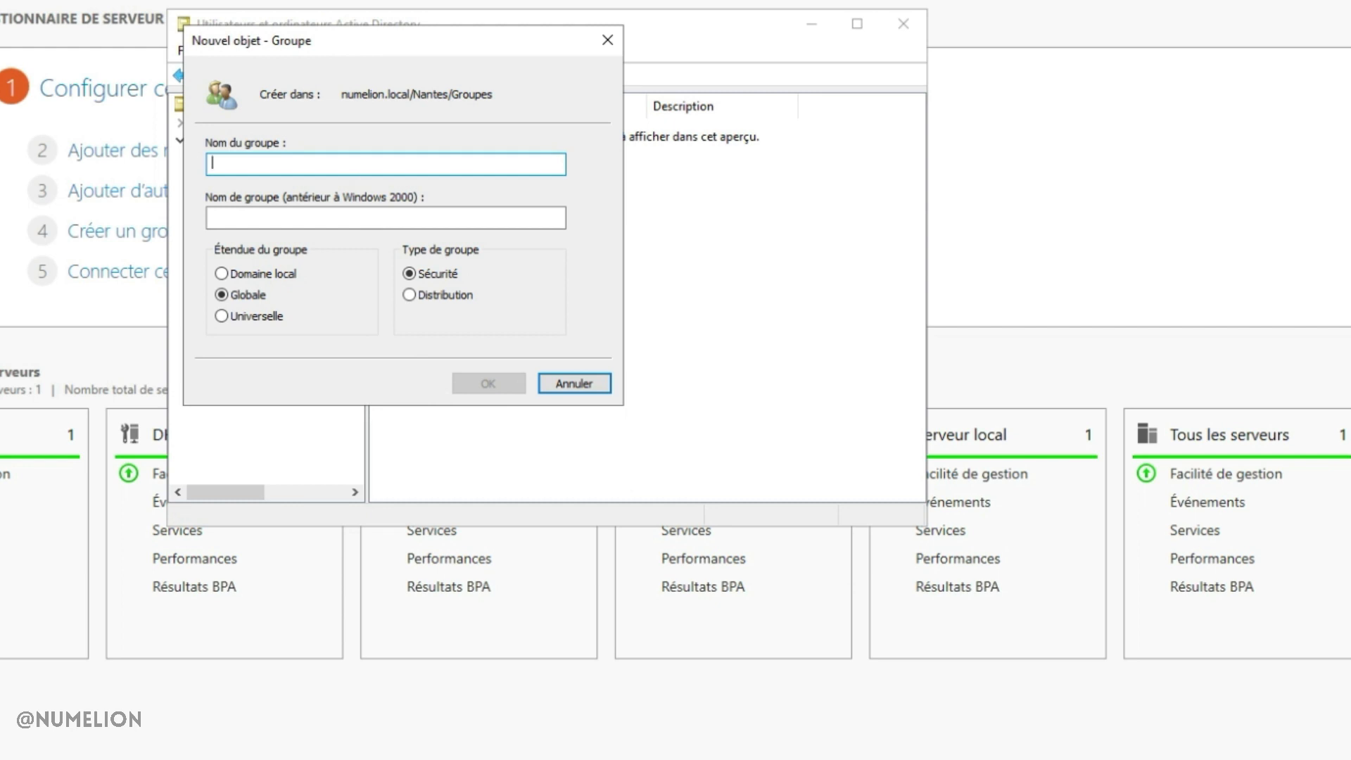
type("IT")
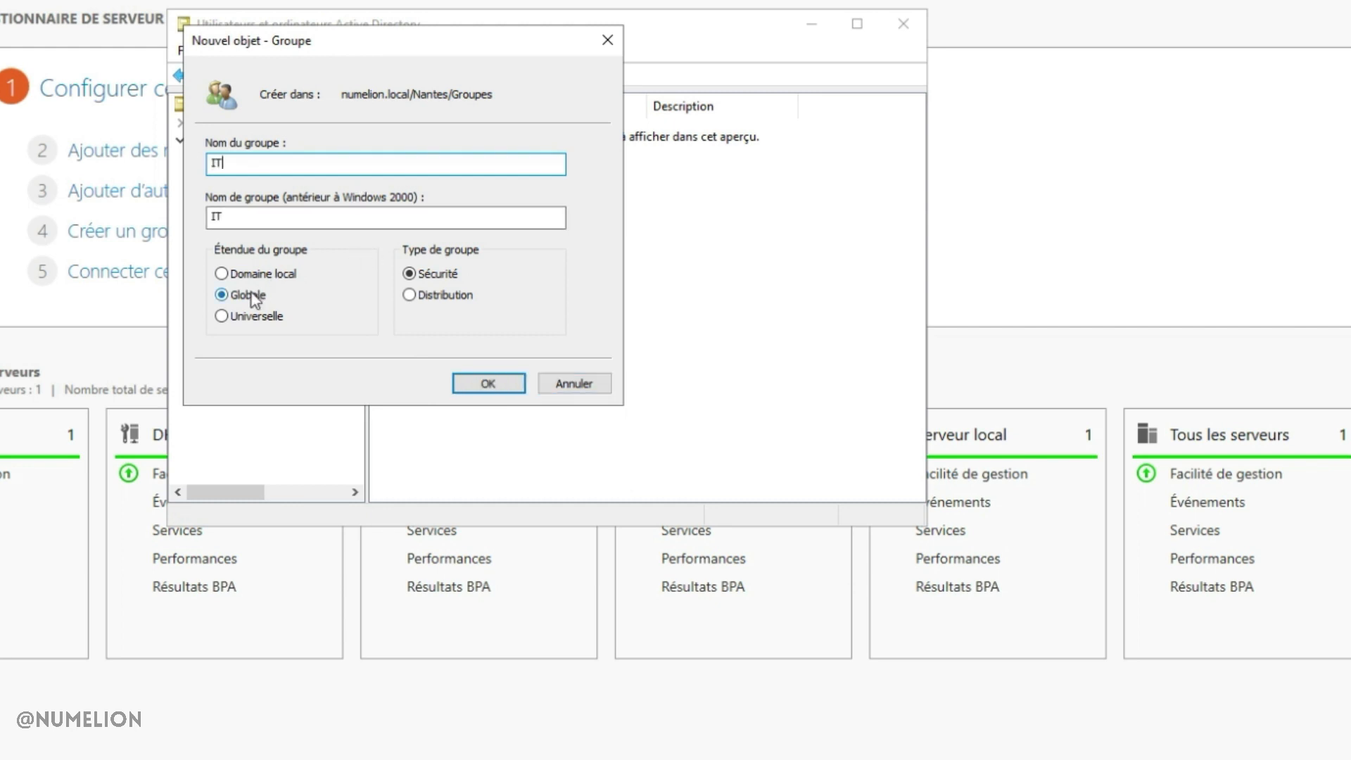
left_click(491, 383)
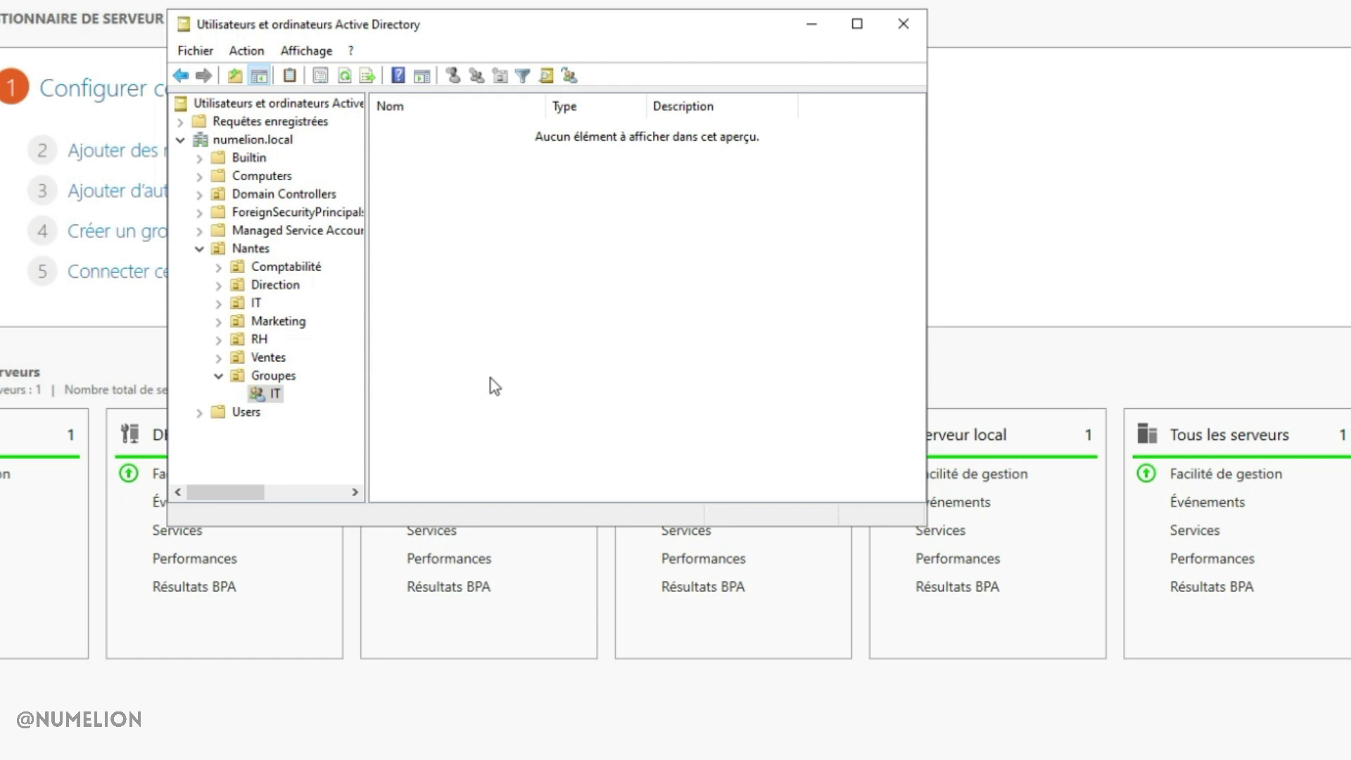
left_click(273, 378)
right_click(523, 247)
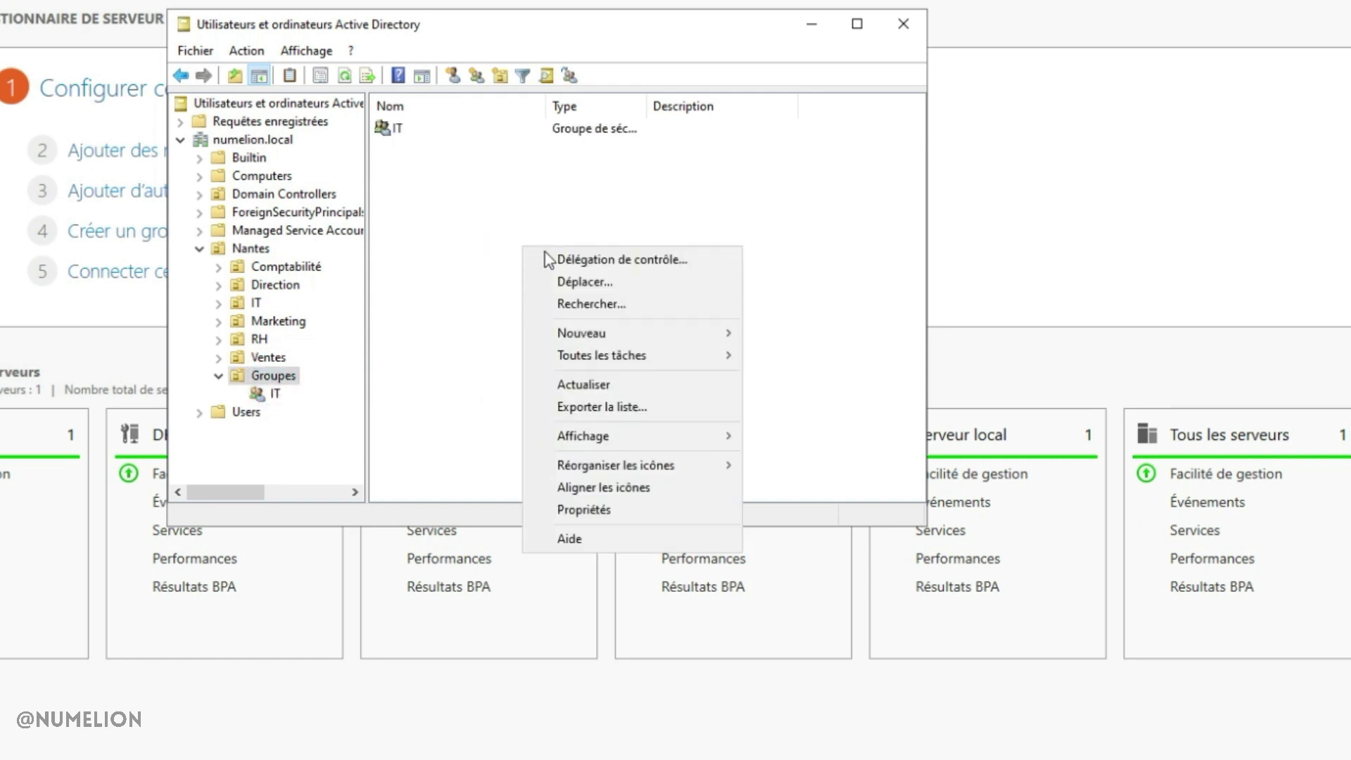
mouse_move(594, 336)
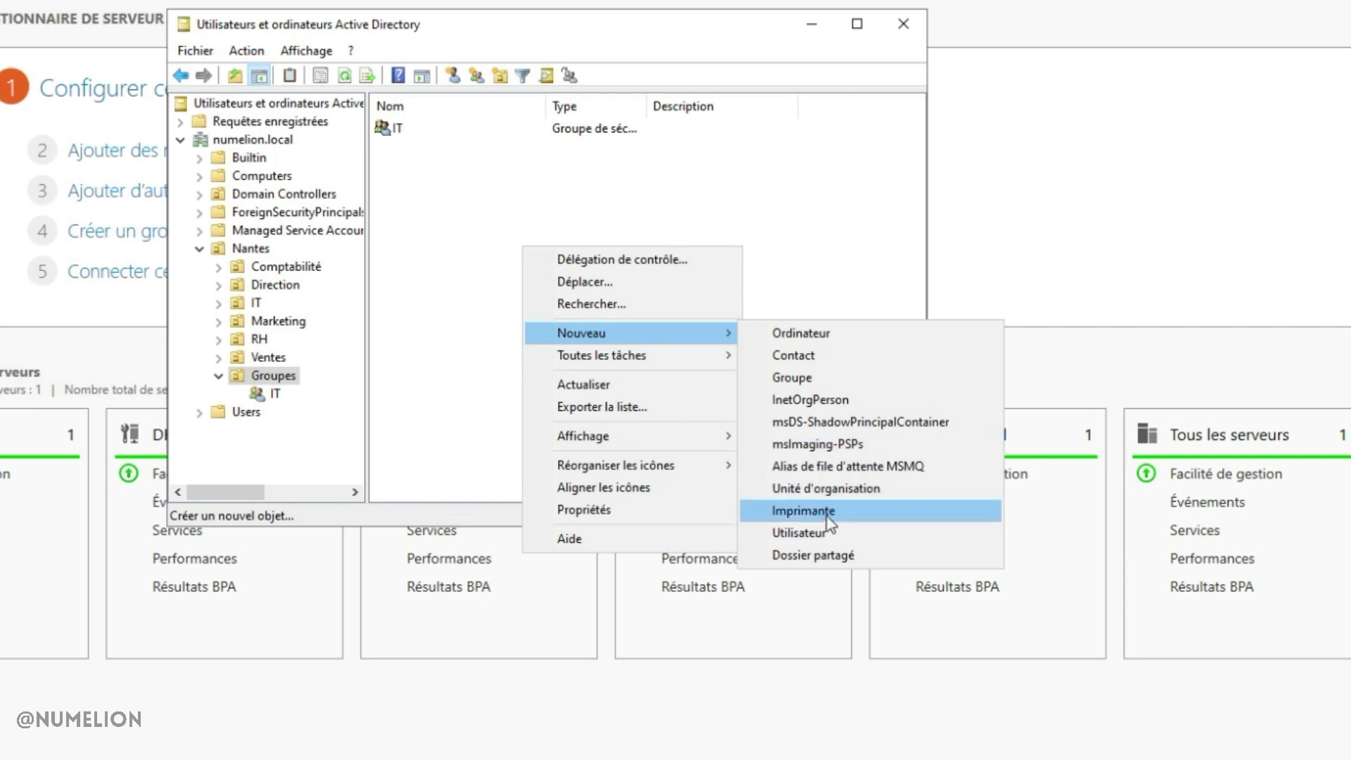
left_click(830, 374)
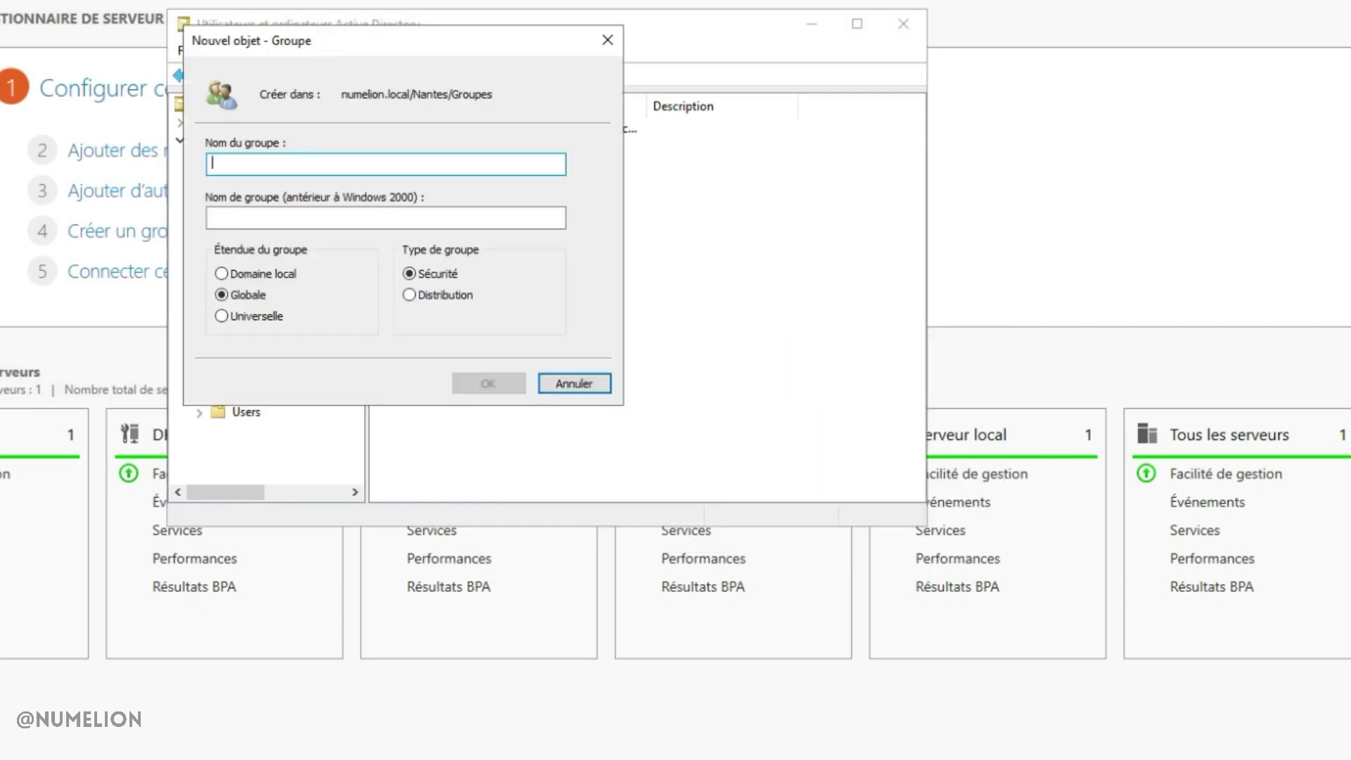
type("RH")
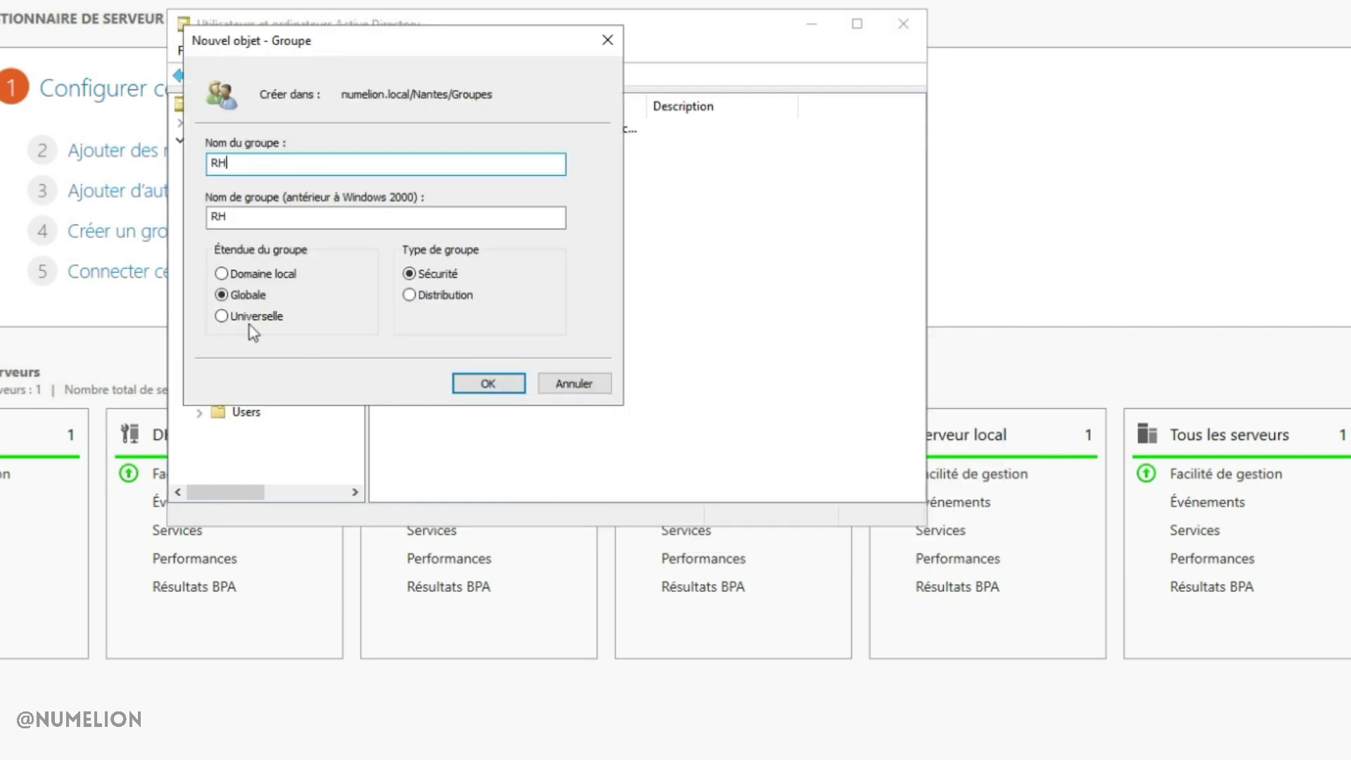
left_click(489, 383)
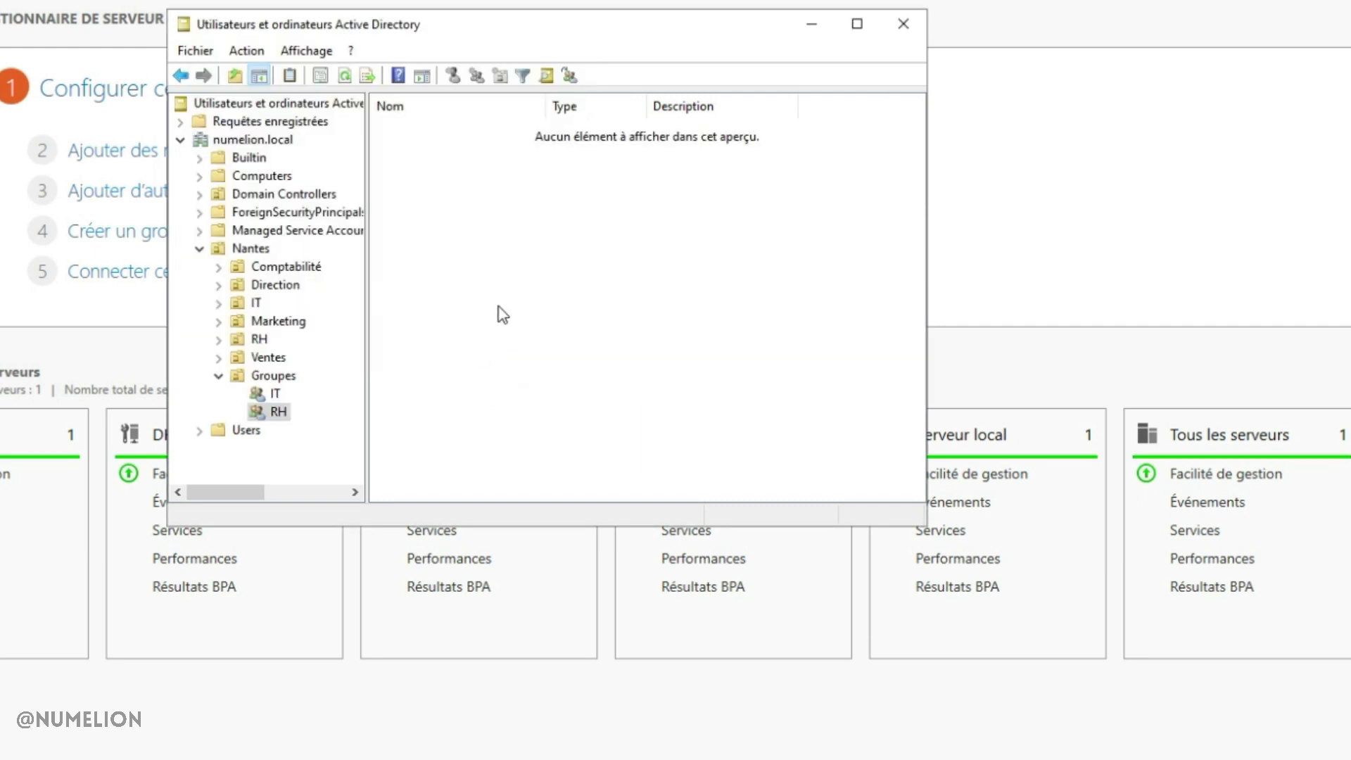
Create the third global security group, Direction, in Groupes
right_click(273, 376)
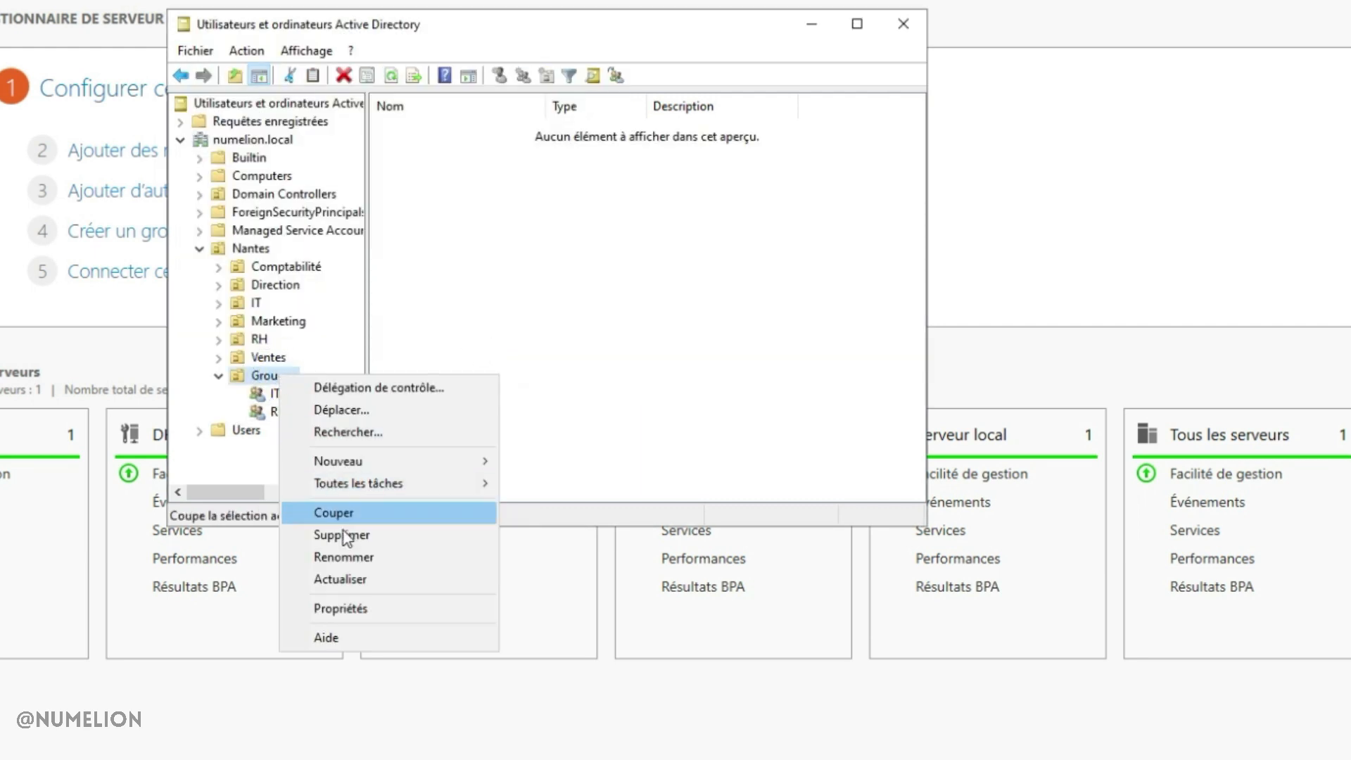
mouse_move(349, 461)
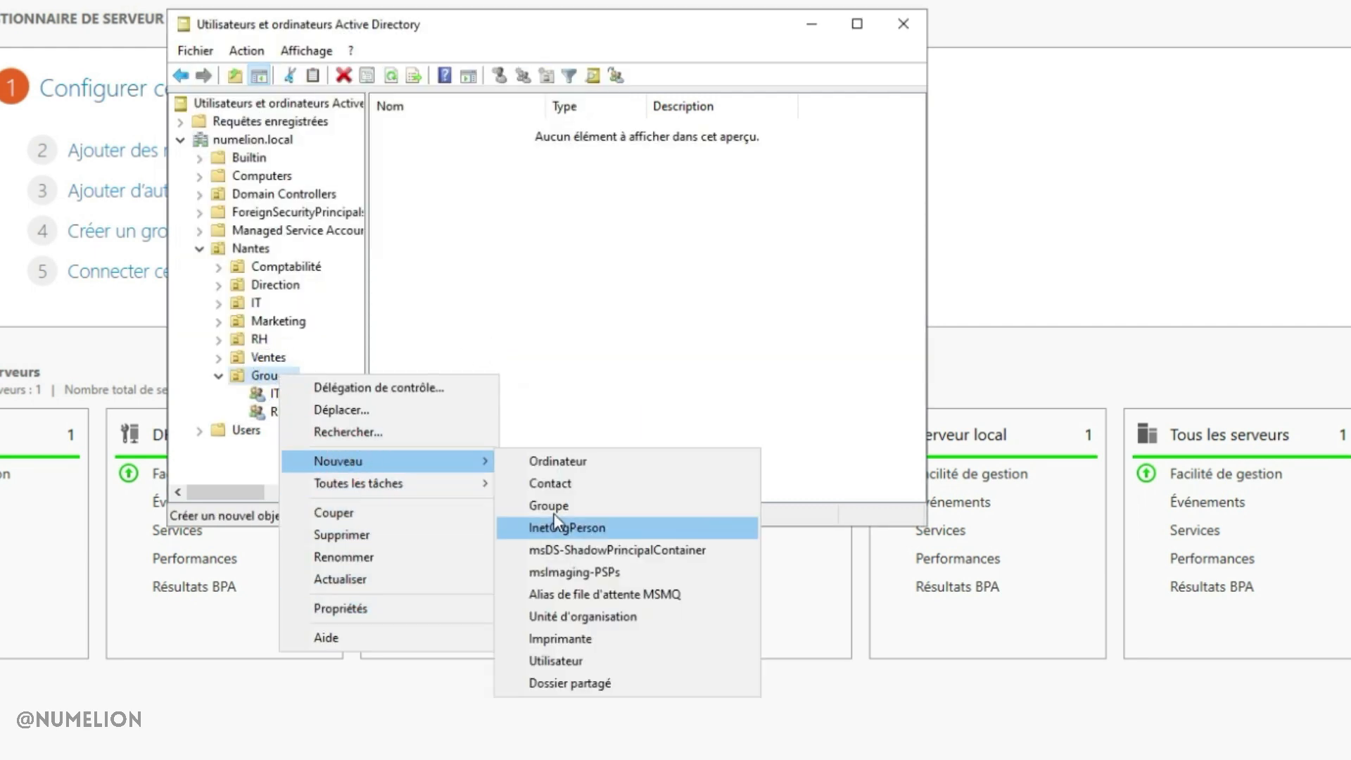
left_click(543, 501)
type("Direction")
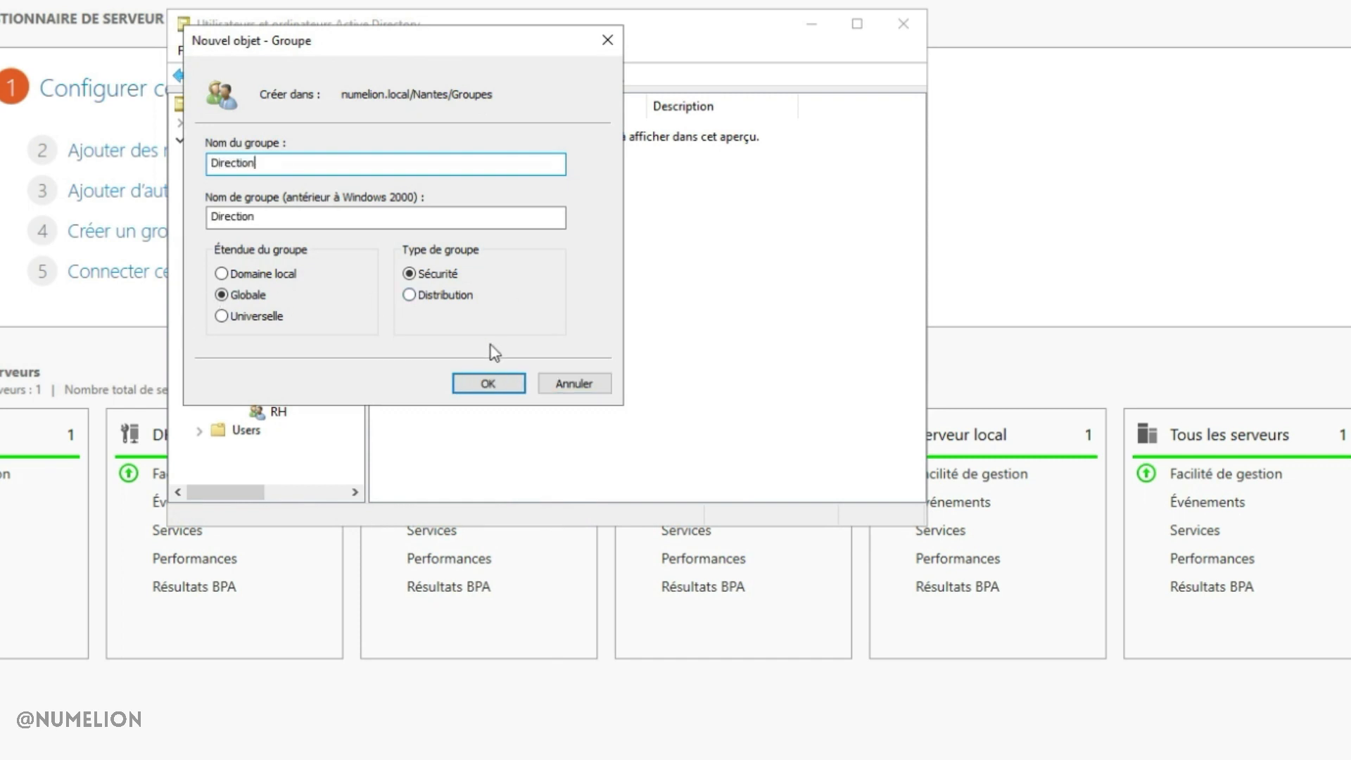
left_click(488, 384)
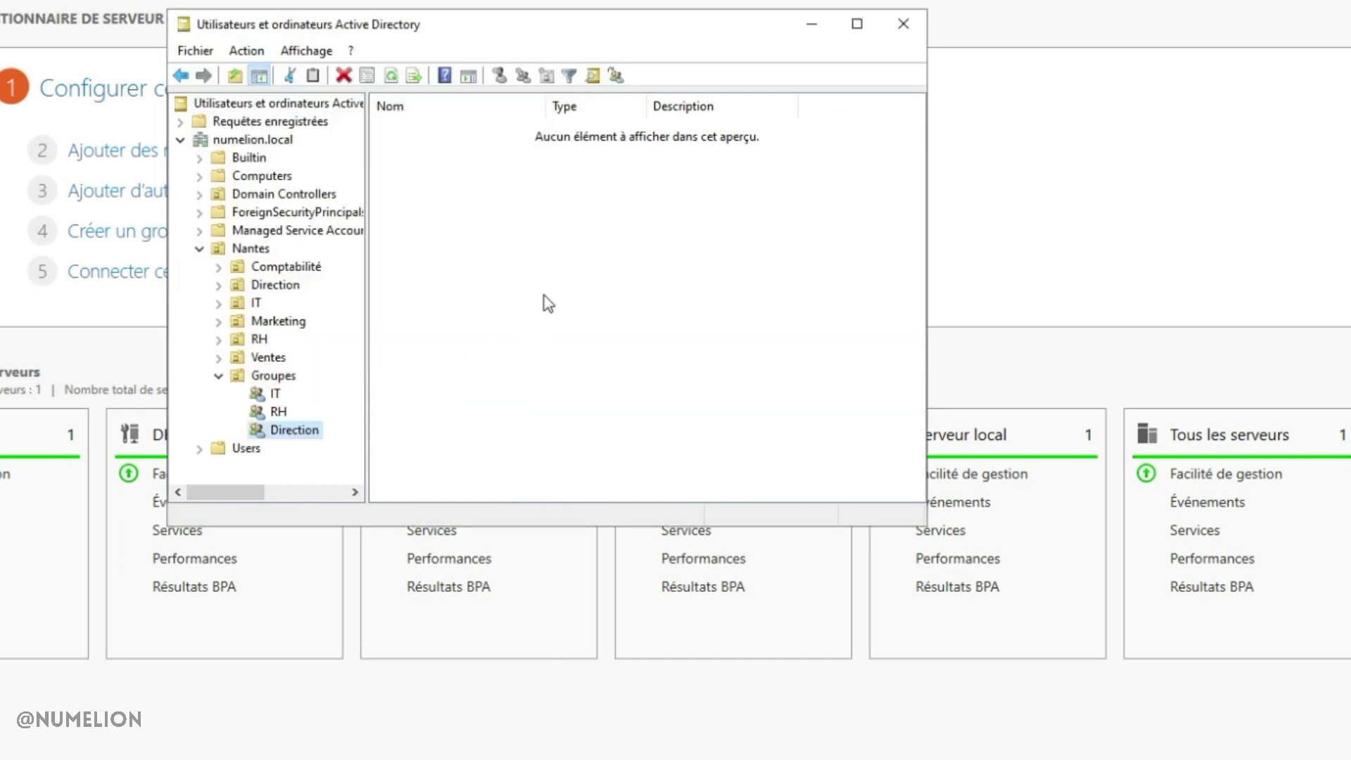
List the Groupes OU, widening the columns to check IT, RH and Direction's group types
left_click(294, 380)
double_click(545, 105)
left_click(618, 126)
left_click(588, 150)
left_click(584, 167)
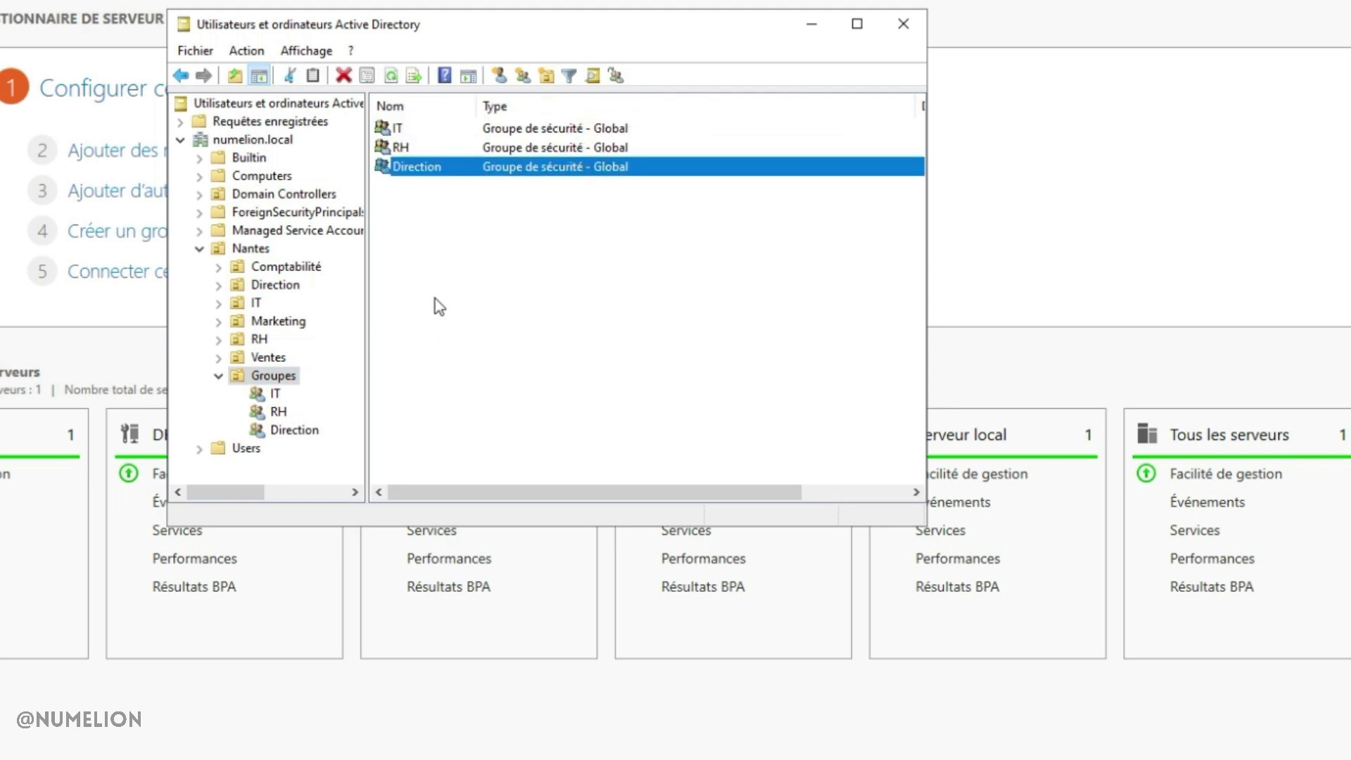
Create the domain-local security group Partage_RW in Groupes
right_click(441, 254)
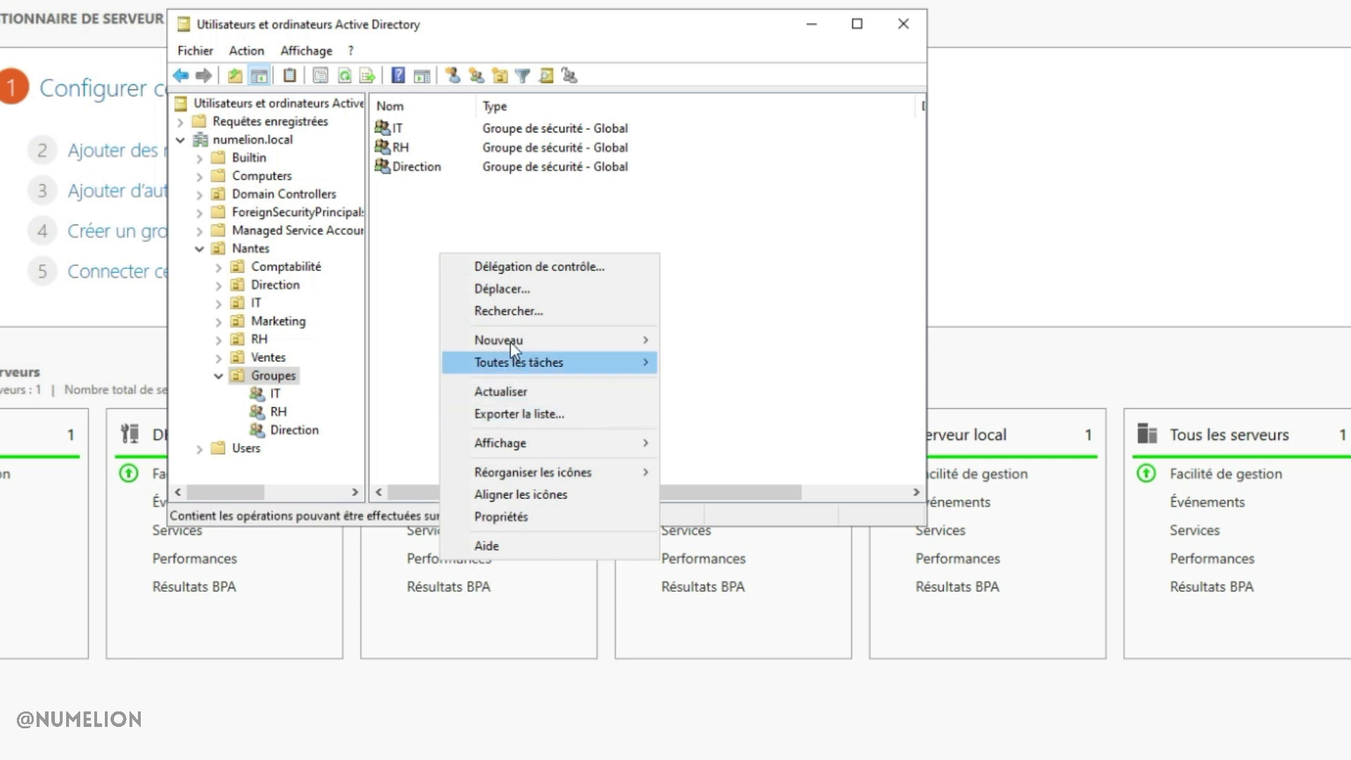
mouse_move(501, 341)
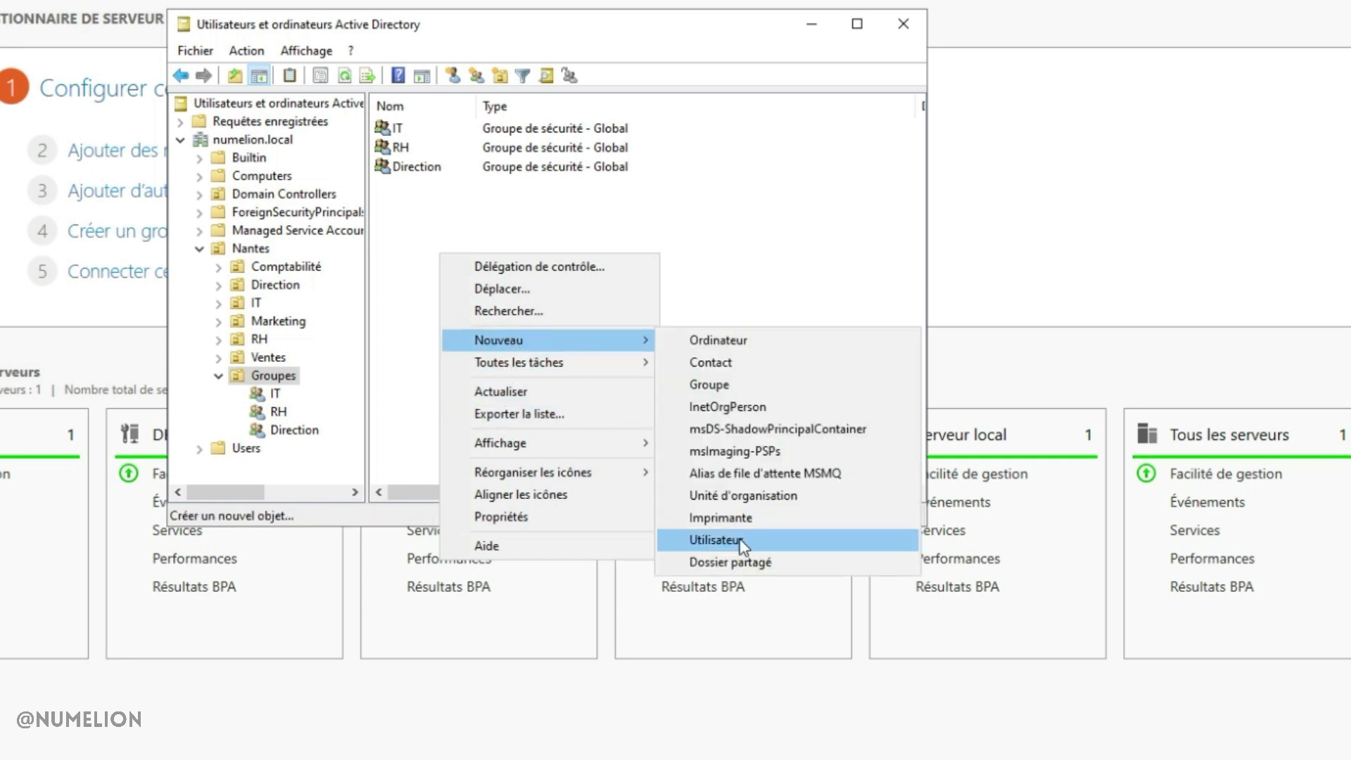
left_click(732, 383)
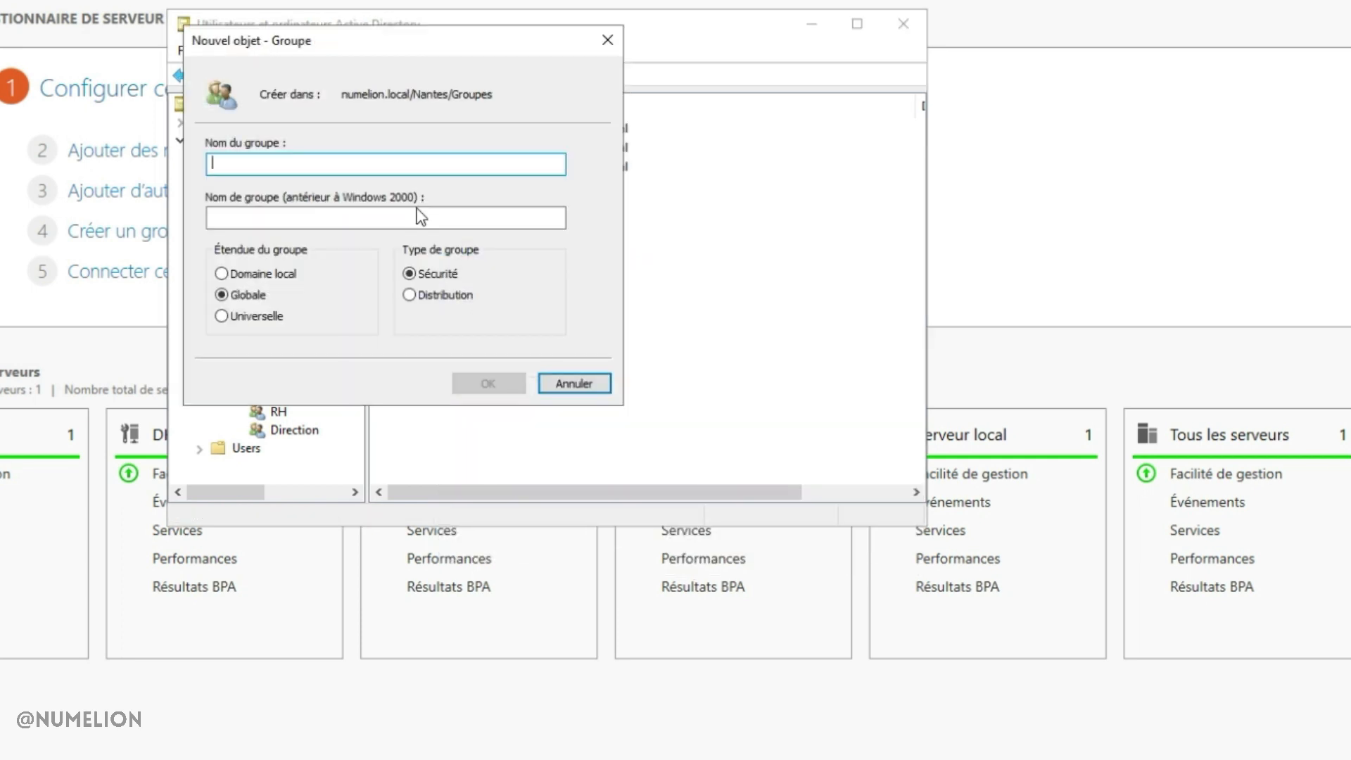
type("Partage_RW")
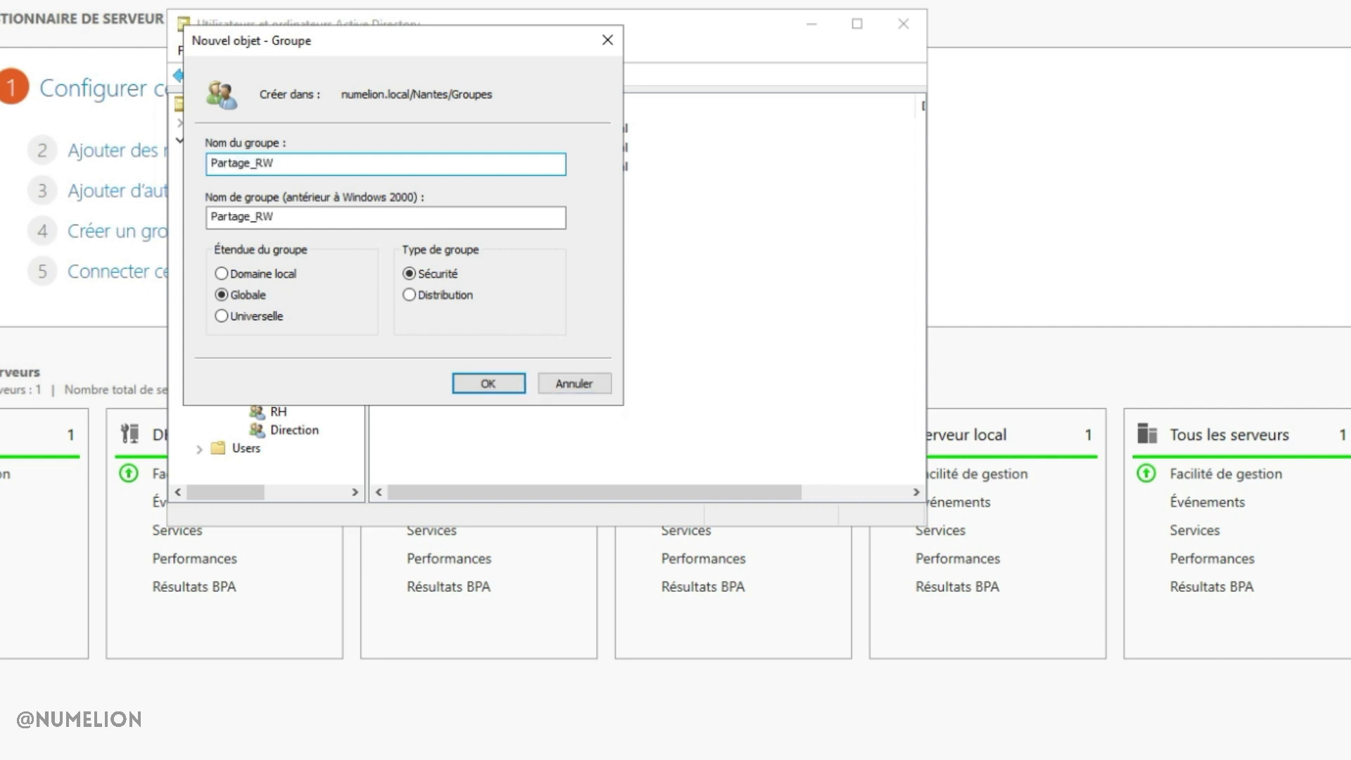
left_click(285, 274)
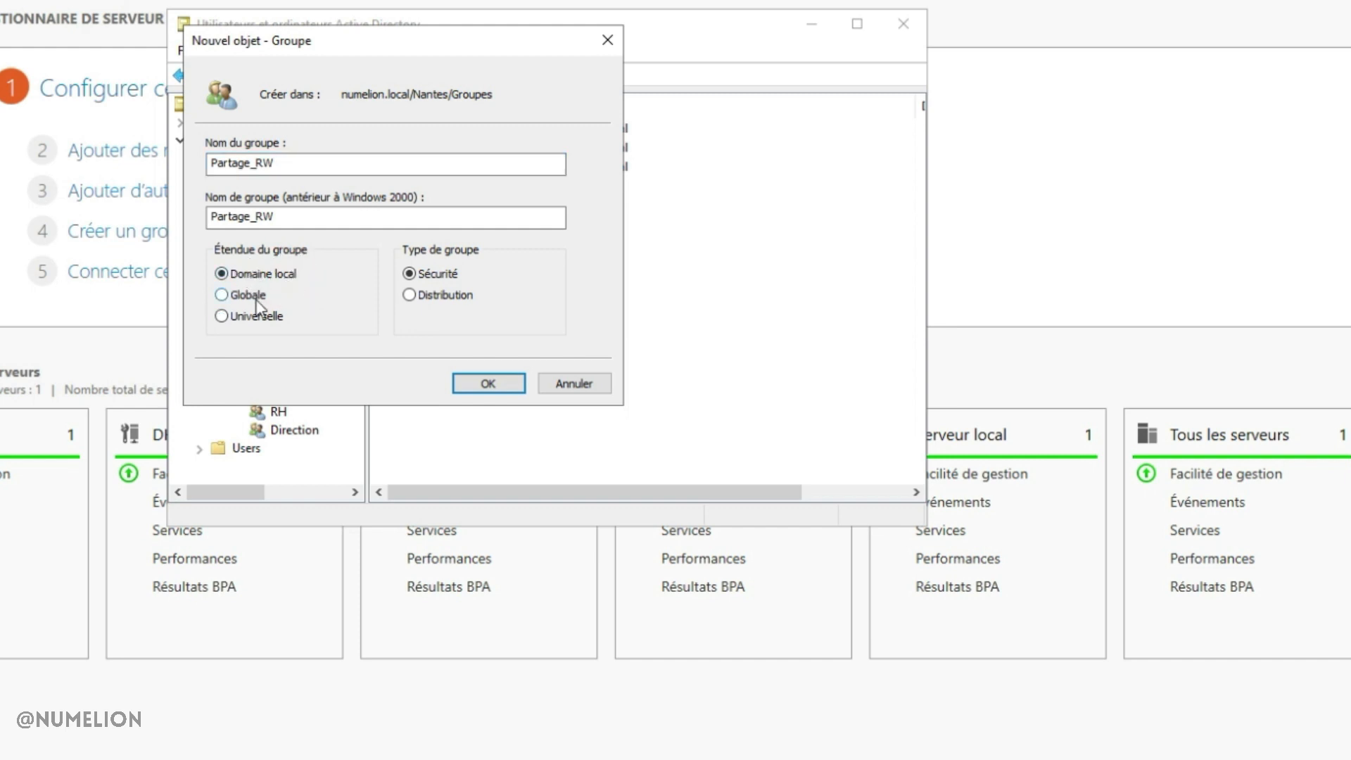
left_click(488, 383)
Create a second domain-local security group, Partage_R, and review the Groupes contents
left_click(267, 377)
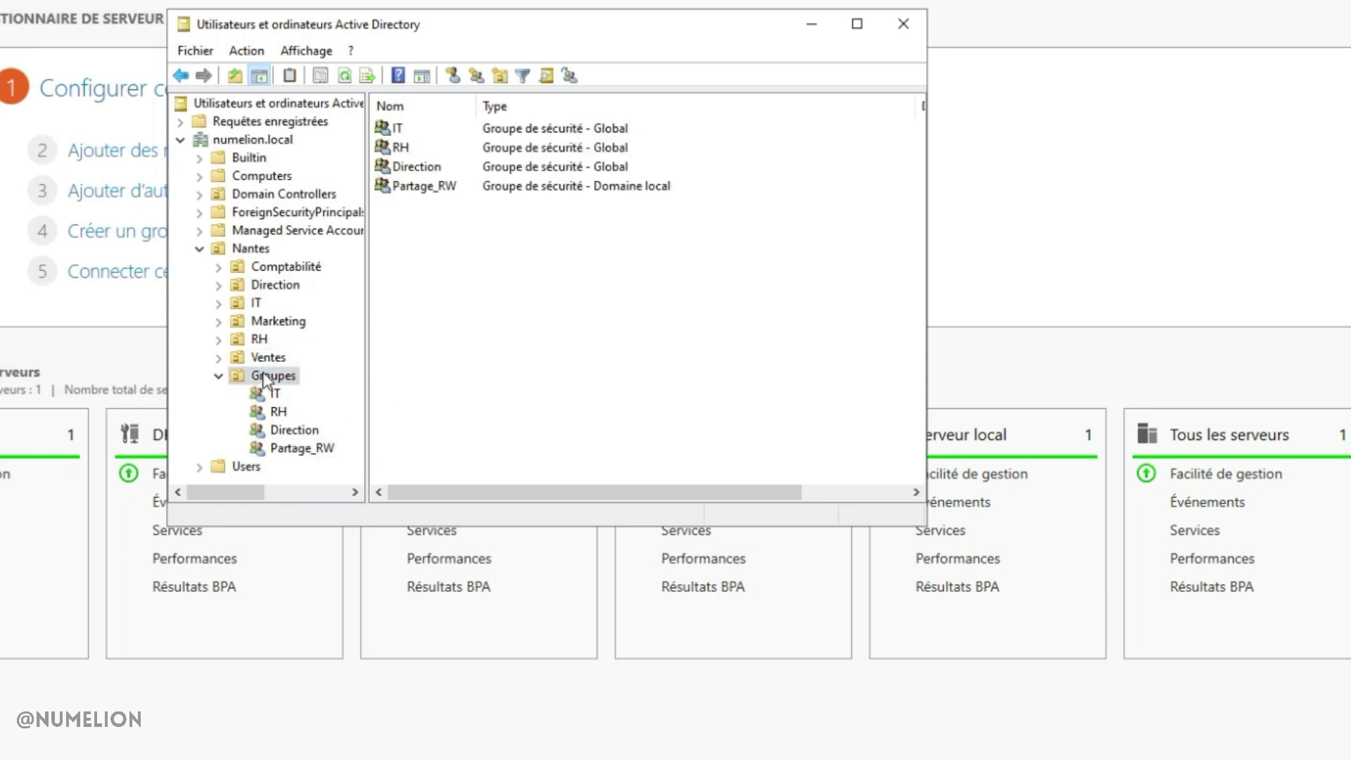
right_click(447, 311)
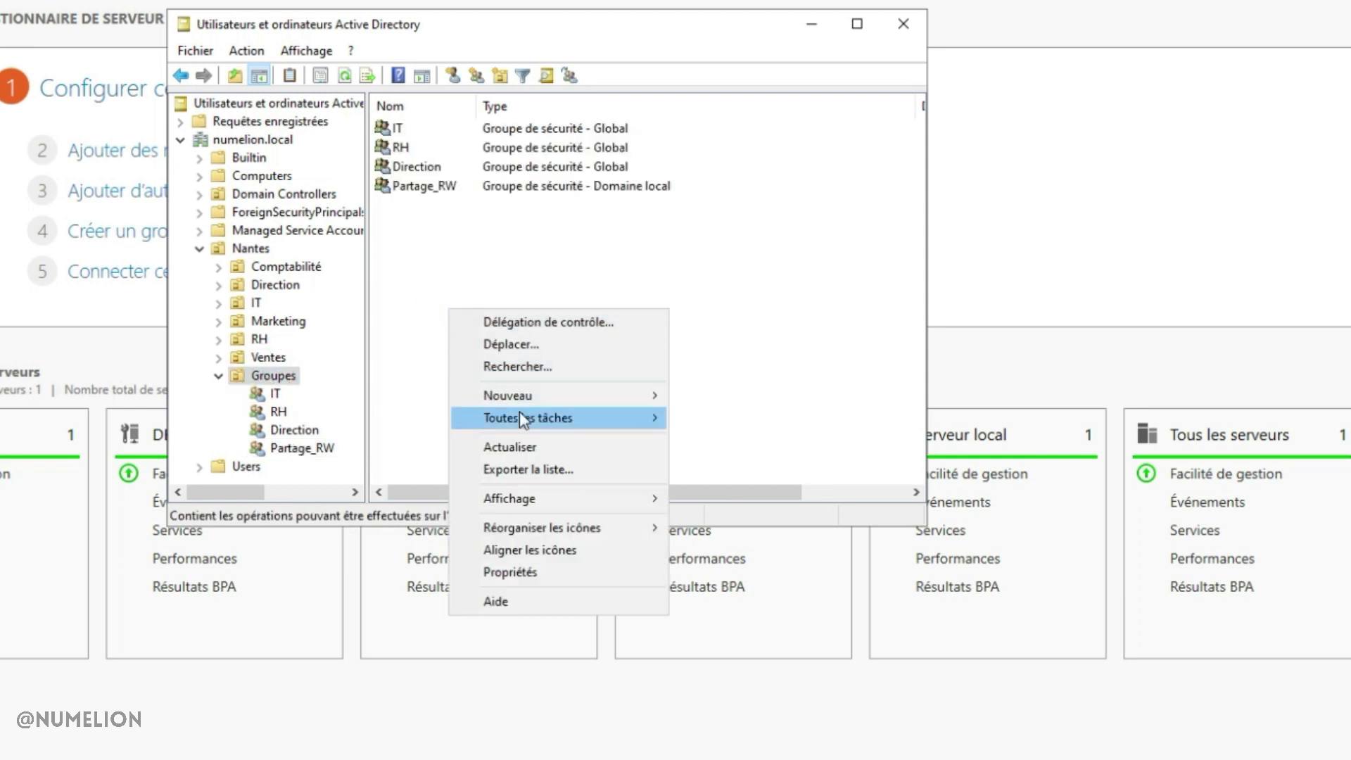
mouse_move(517, 405)
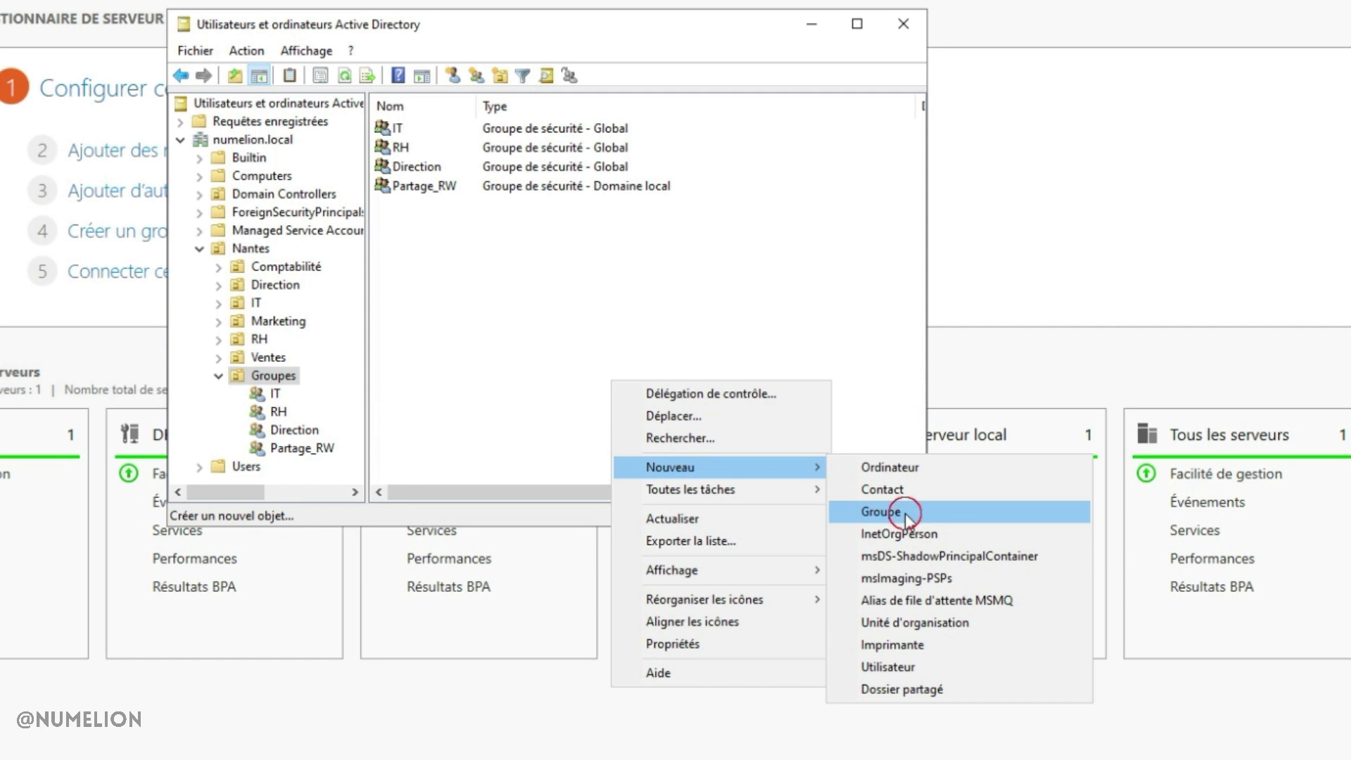
left_click(908, 519)
type("Par")
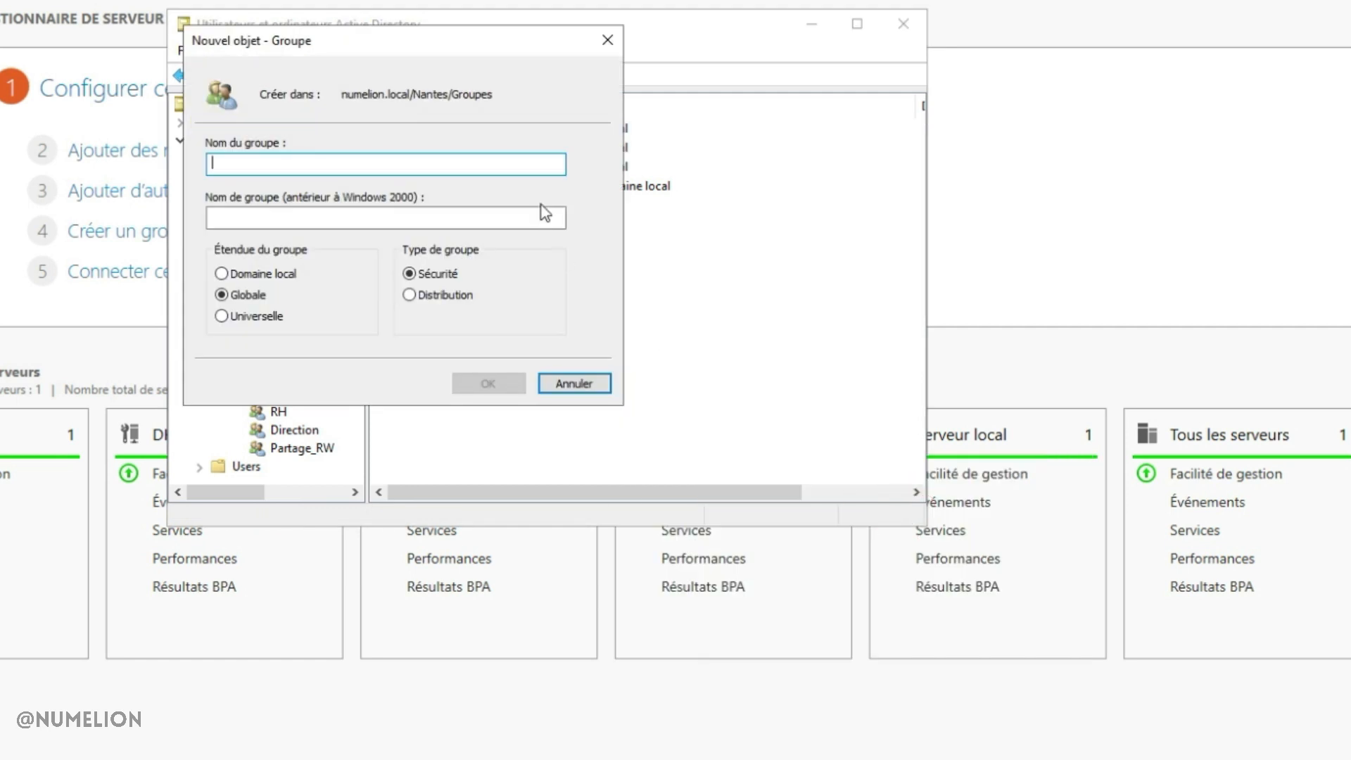
type("tage_")
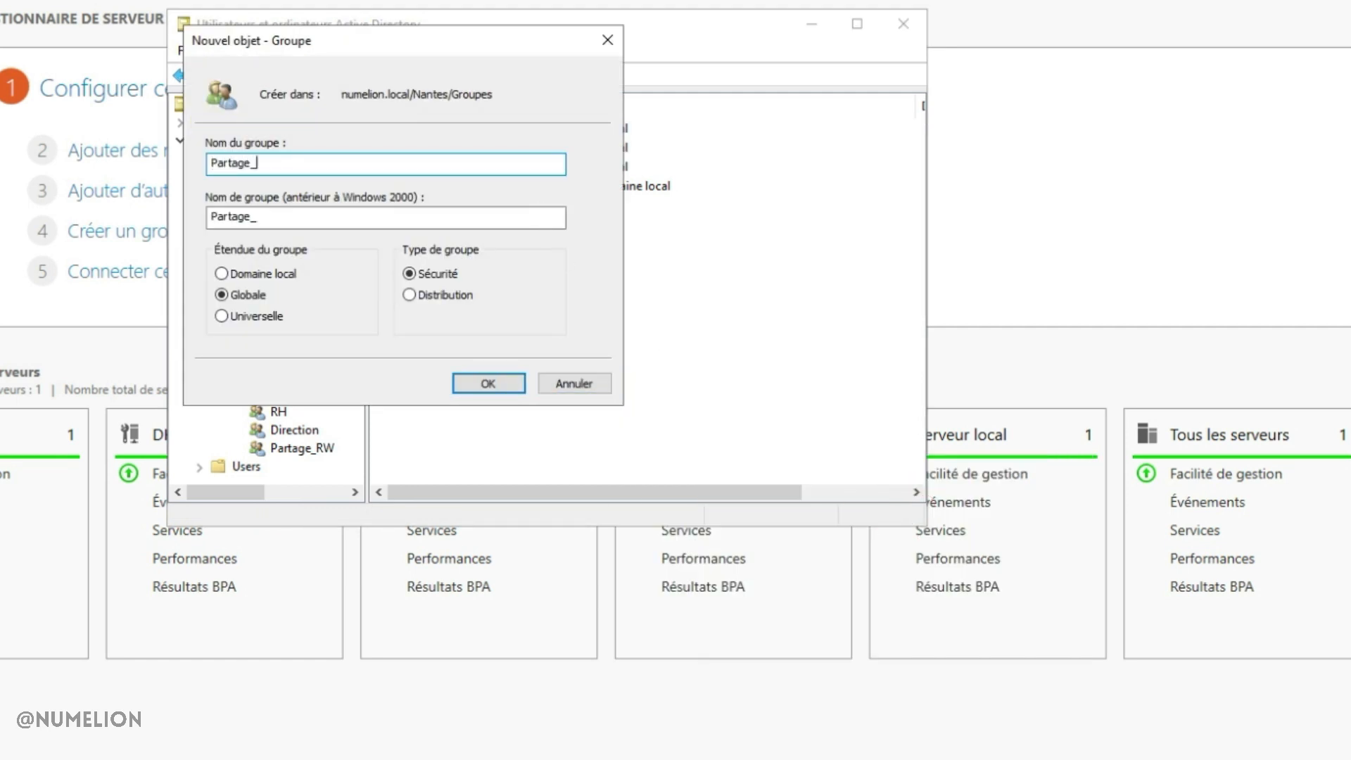
left_click(268, 276)
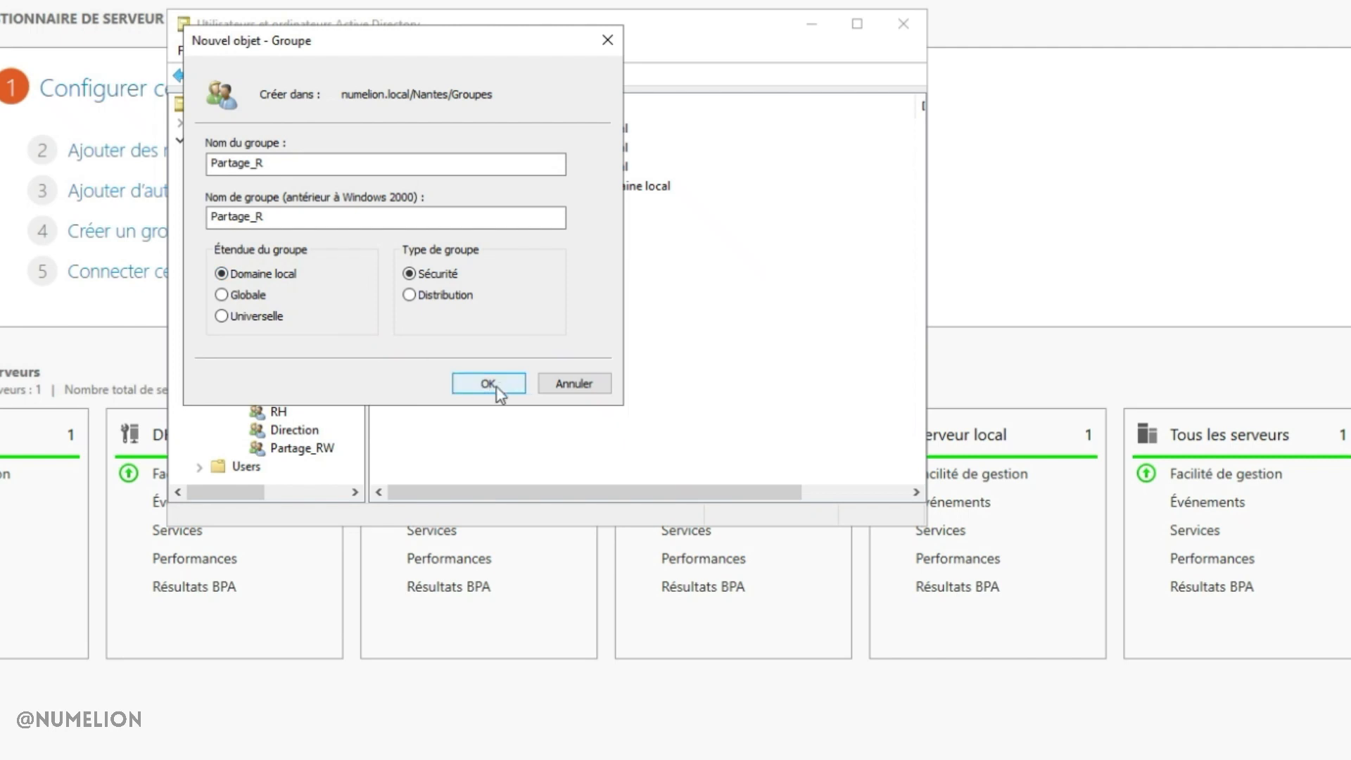
left_click(487, 385)
left_click(280, 376)
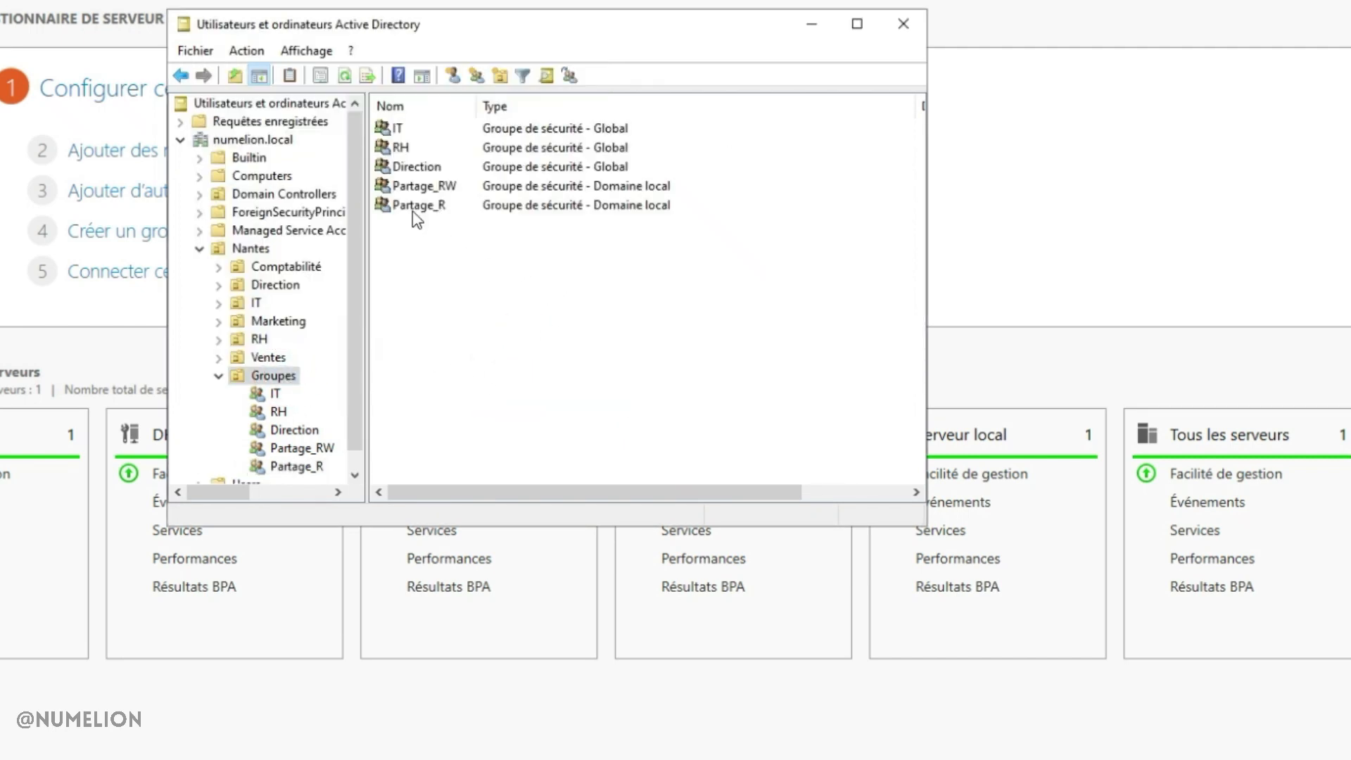
left_click_drag(468, 255, 392, 191)
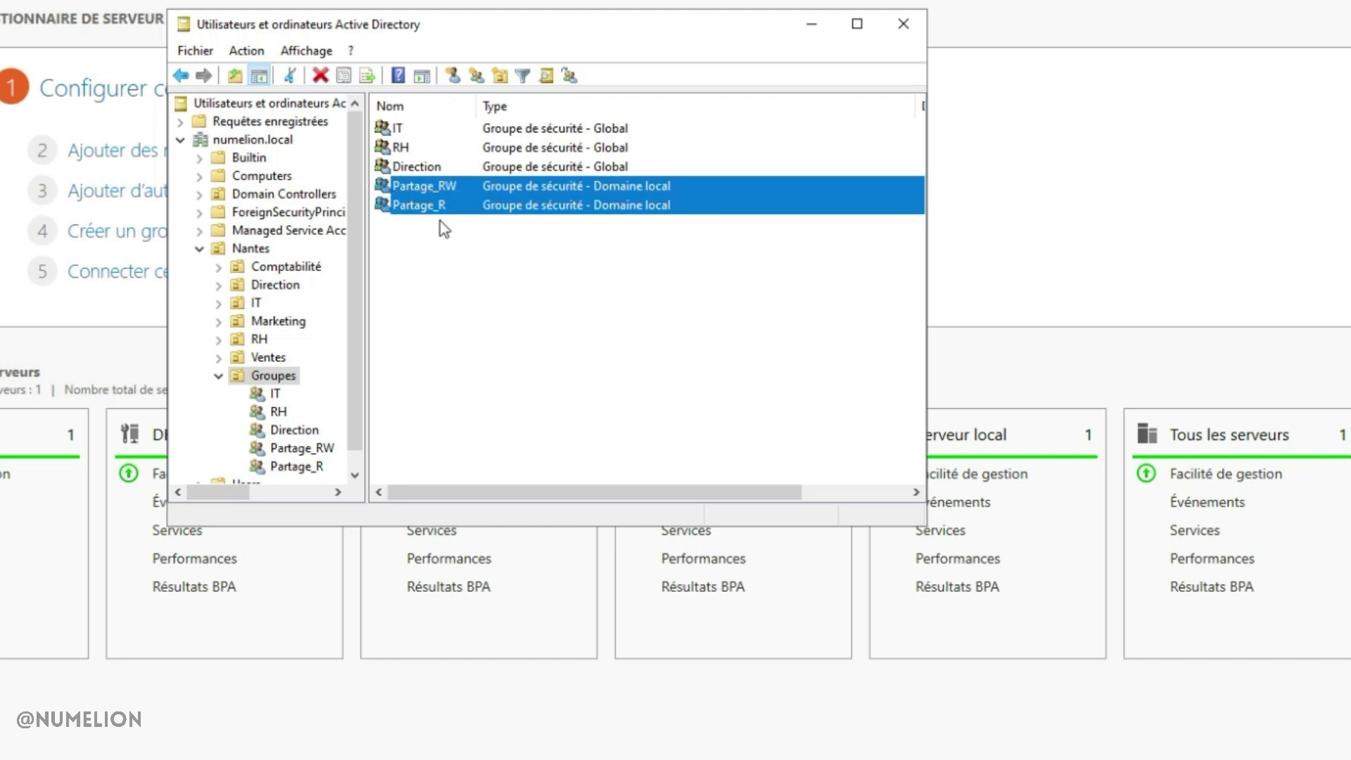
left_click(411, 165)
key("Up")
key("Up")
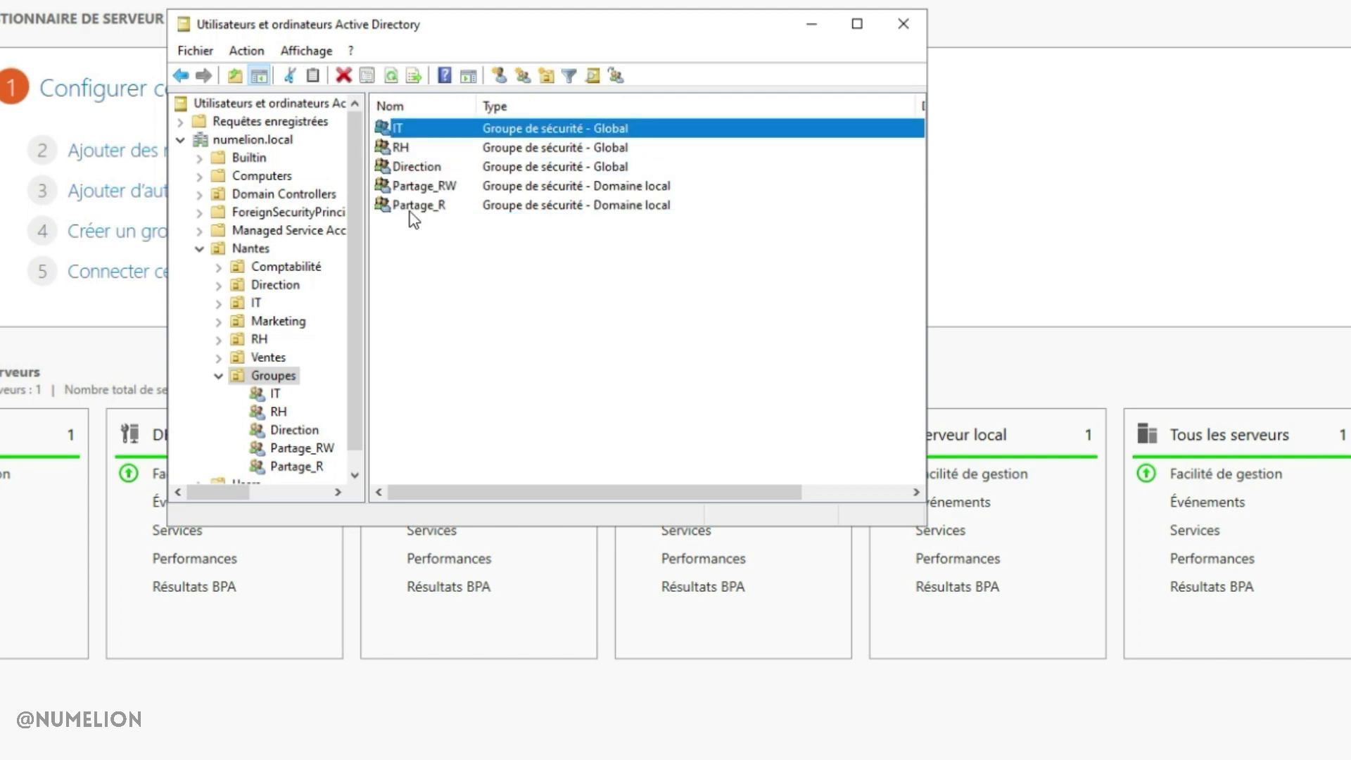
left_click(416, 186)
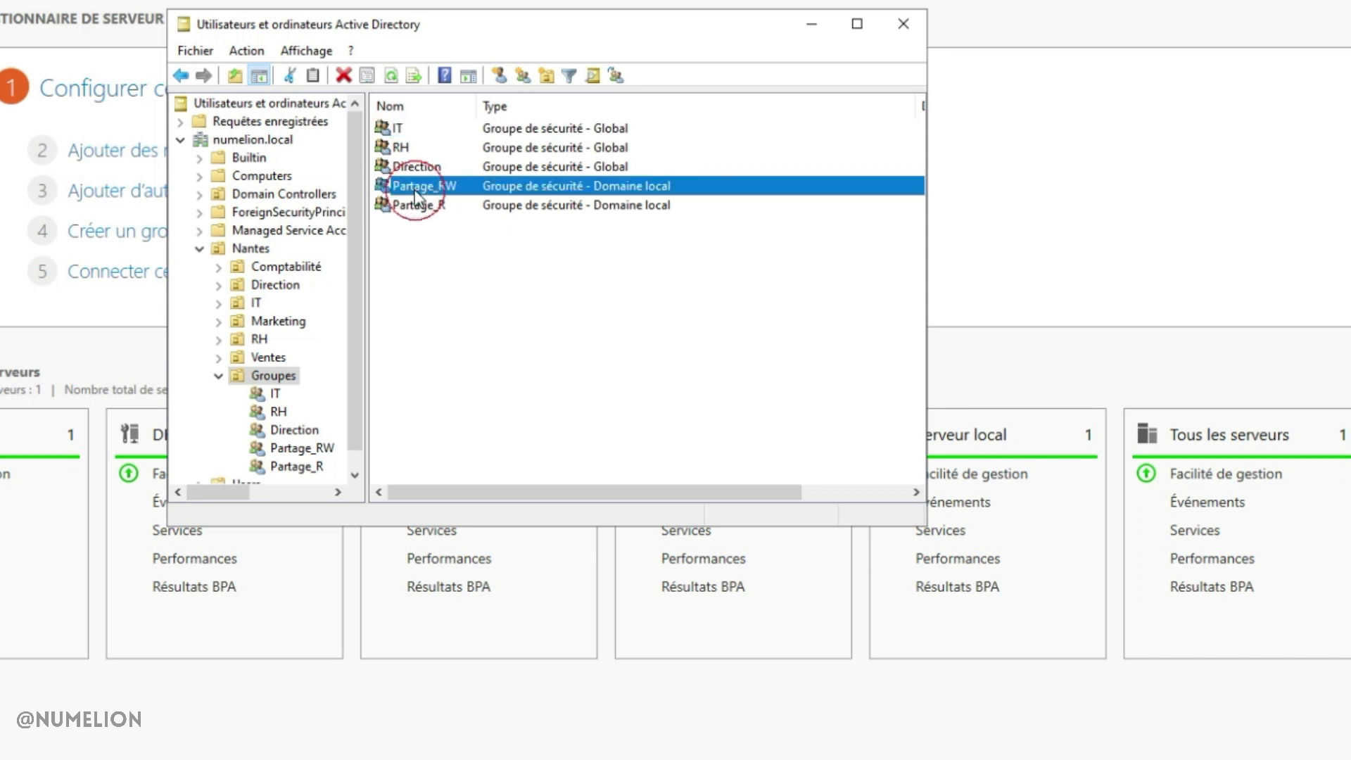
left_click(434, 244)
left_click(404, 187)
left_click(407, 205)
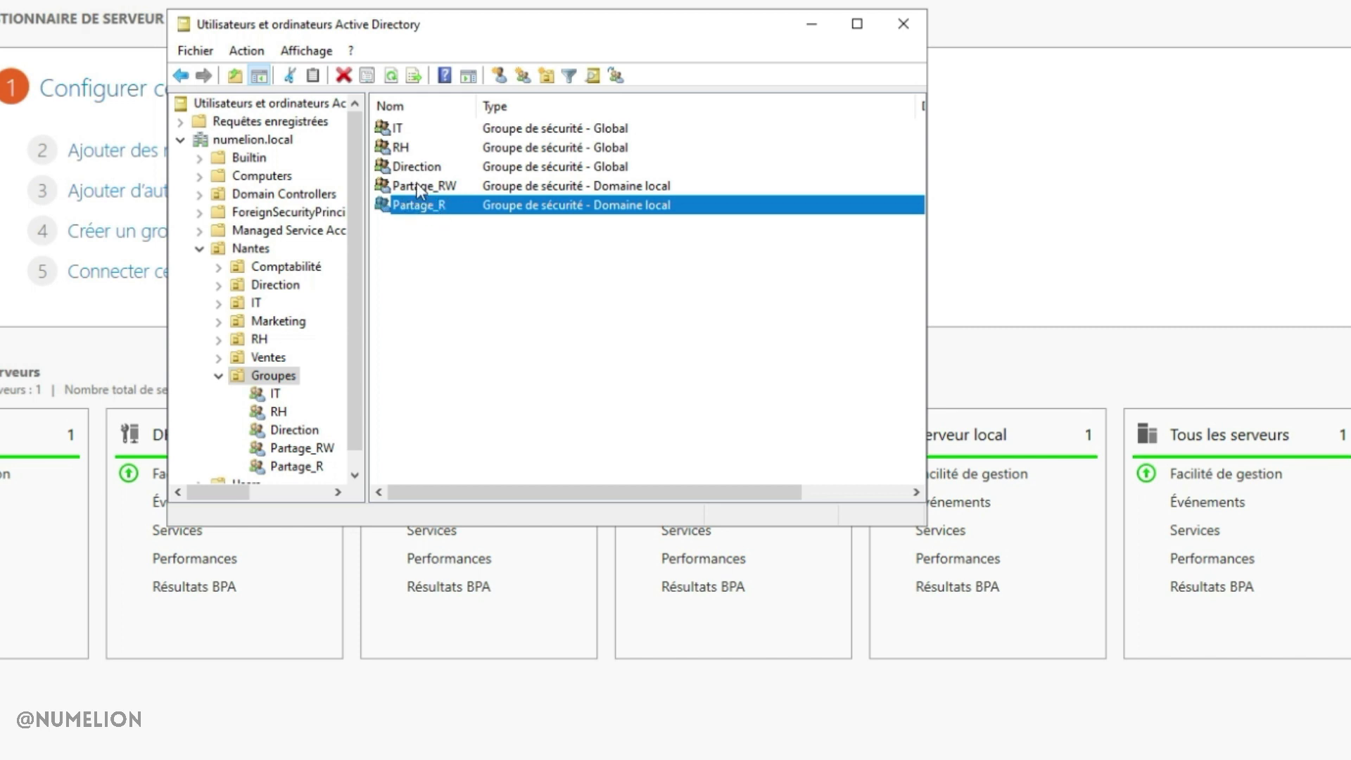
left_click(407, 167)
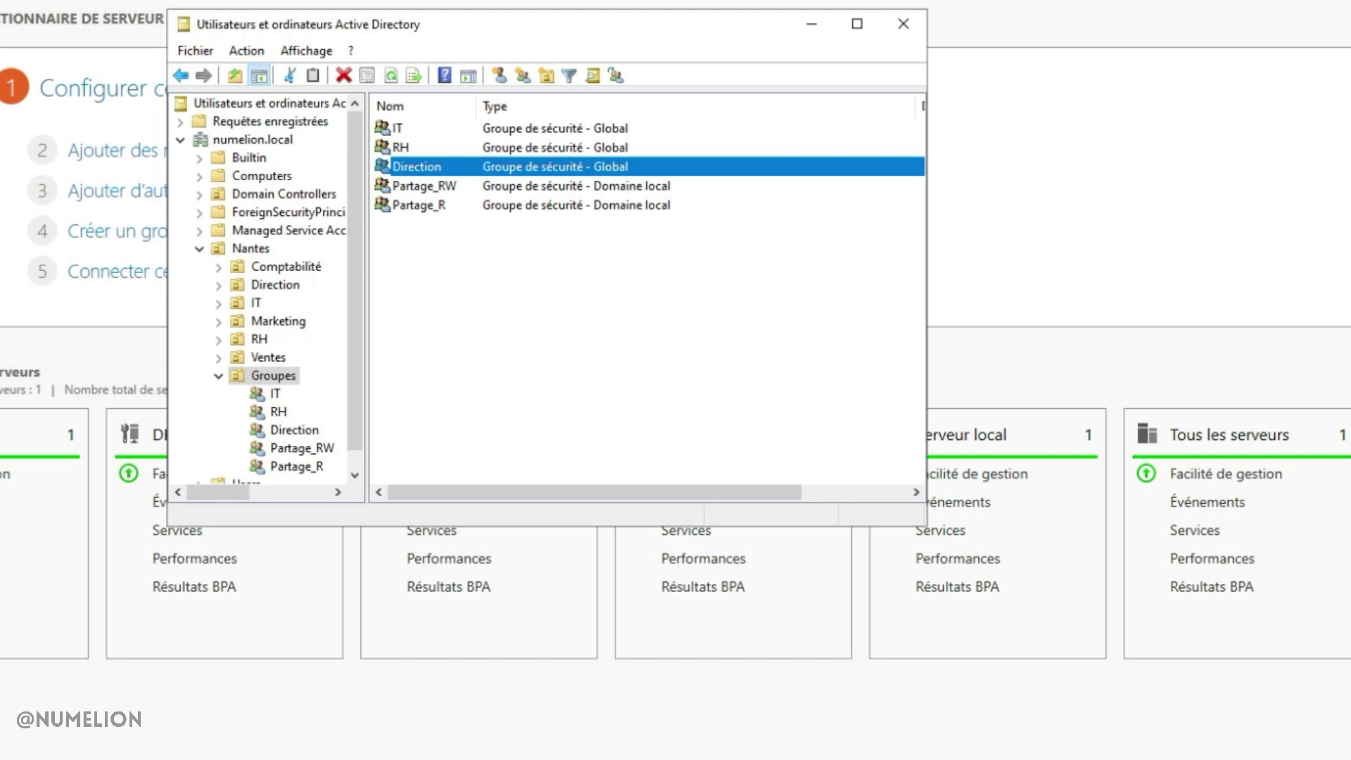
double_click(397, 128)
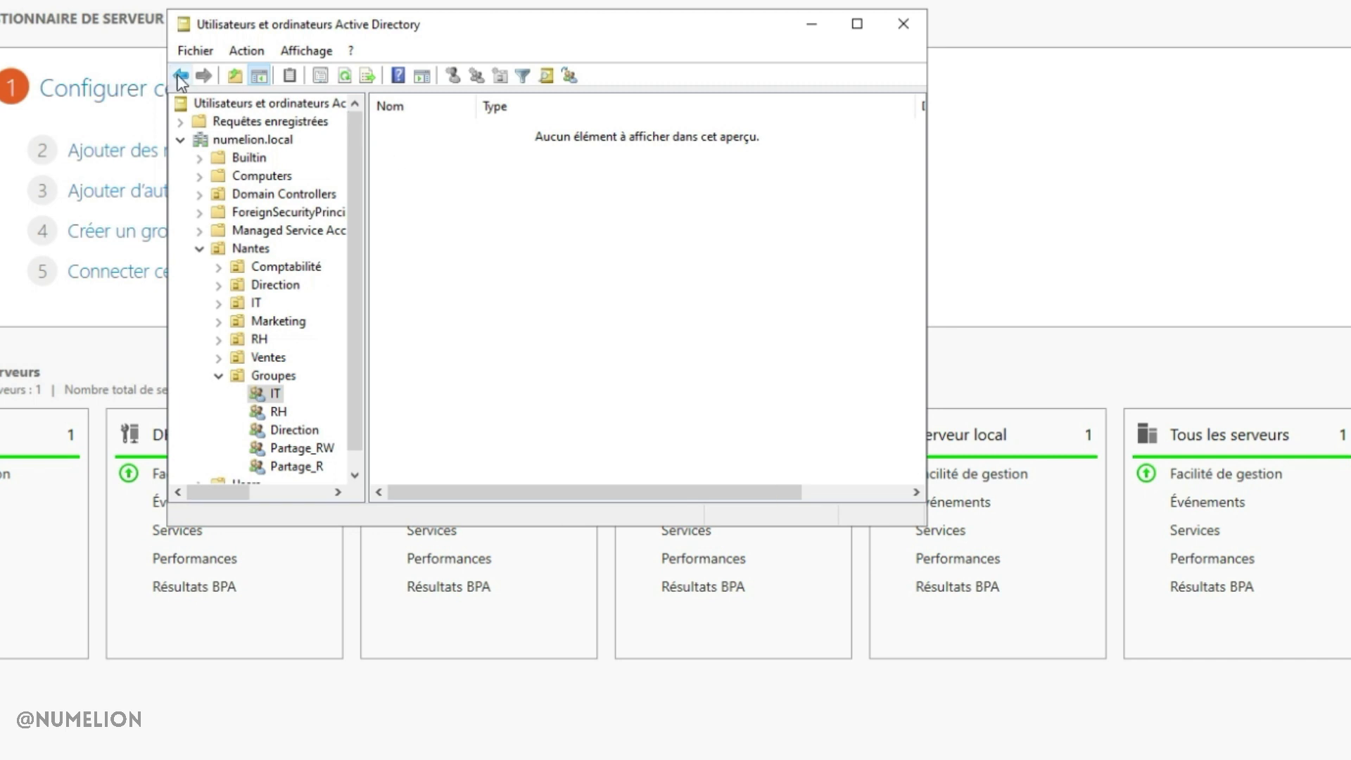
Add a user as a member of the IT group
left_click(181, 75)
right_click(404, 134)
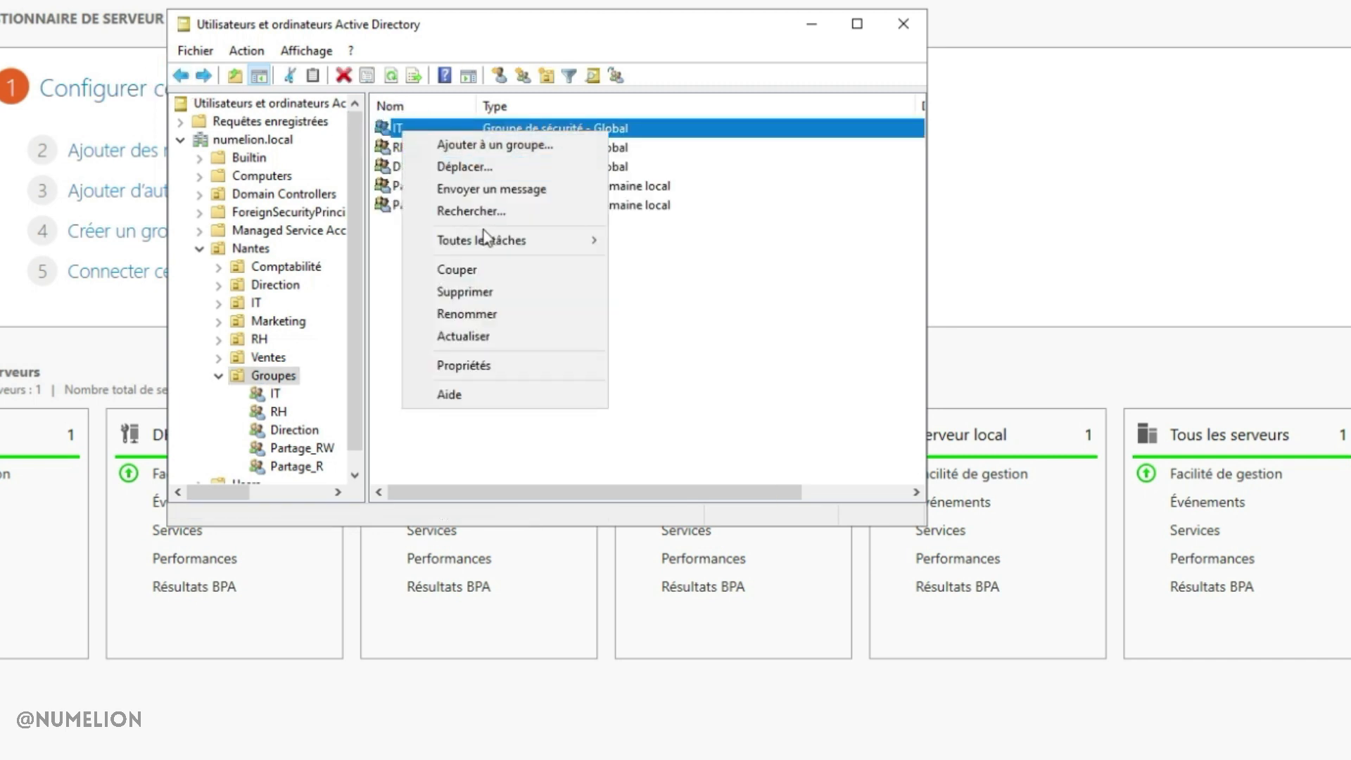
right_click(268, 393)
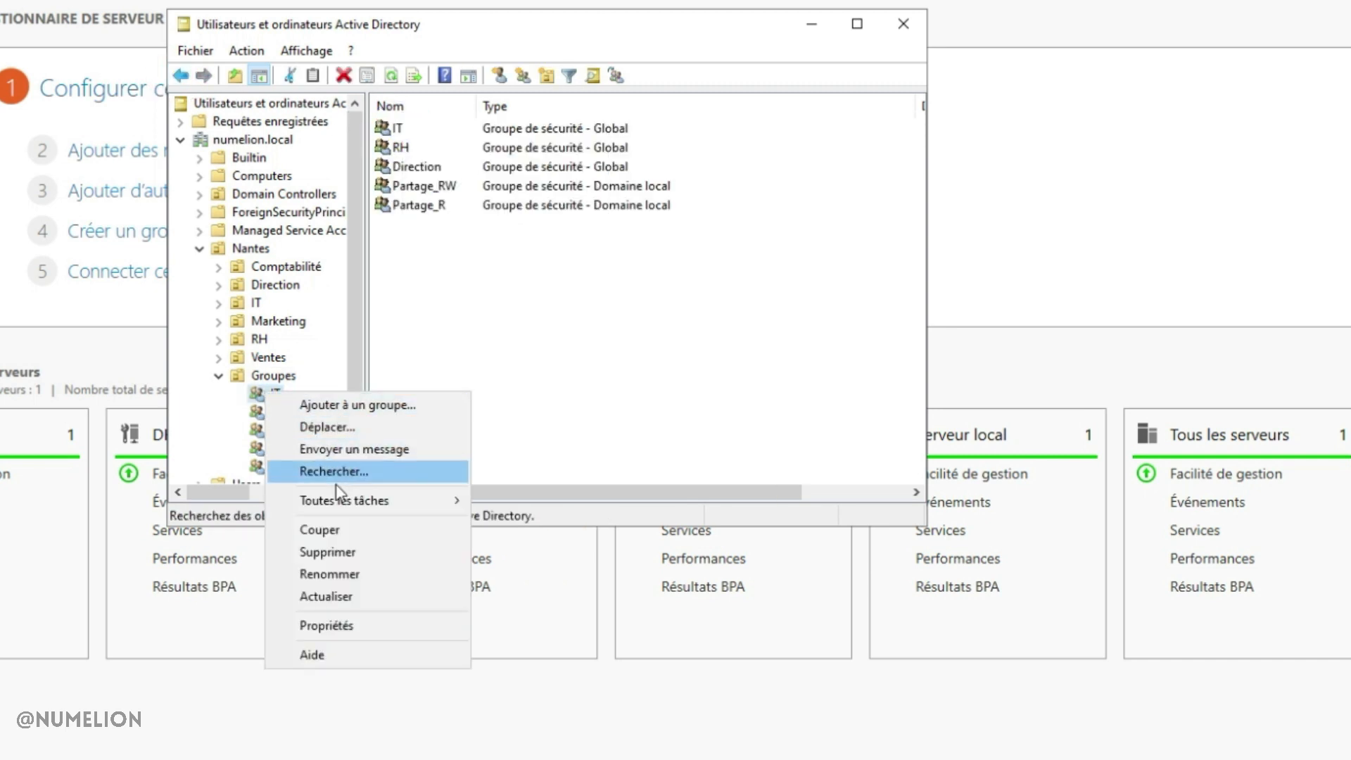
left_click(303, 631)
left_click(385, 89)
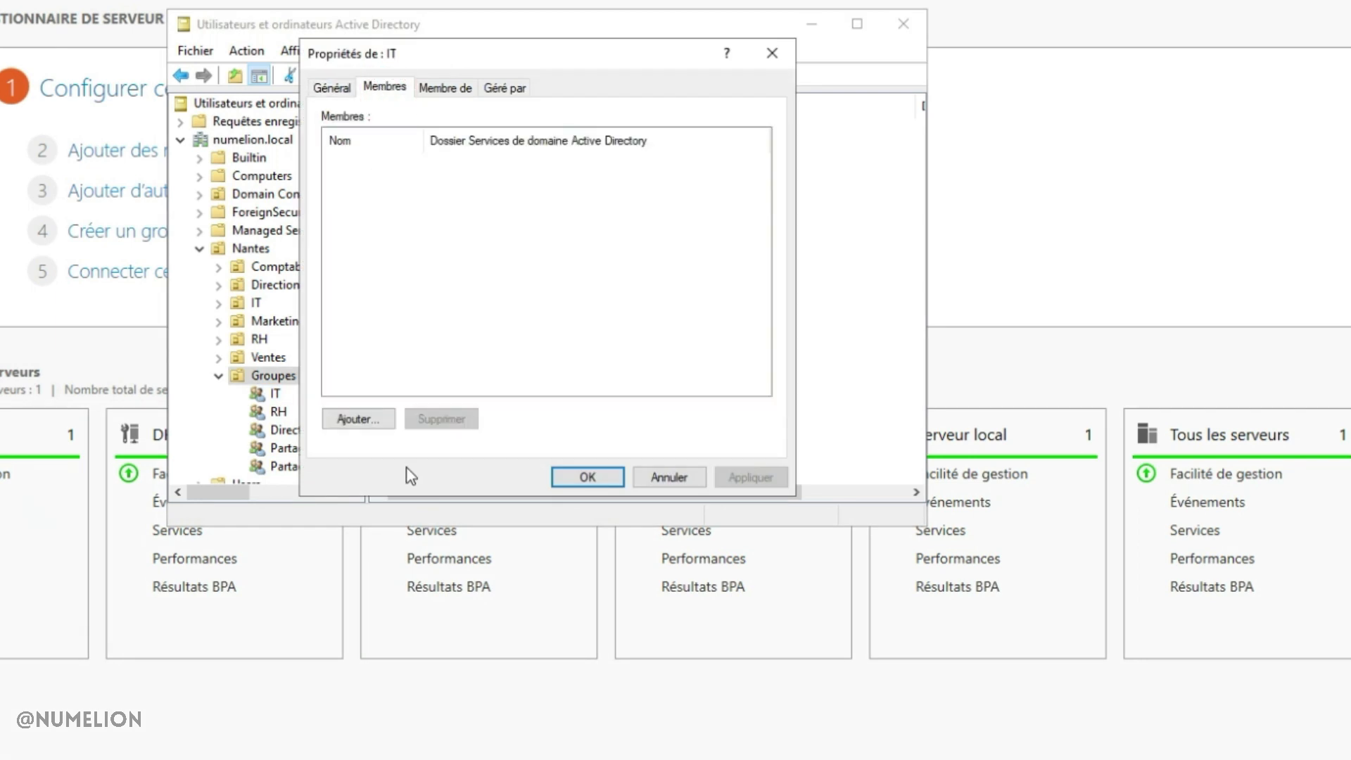
left_click(373, 421)
type("fabien")
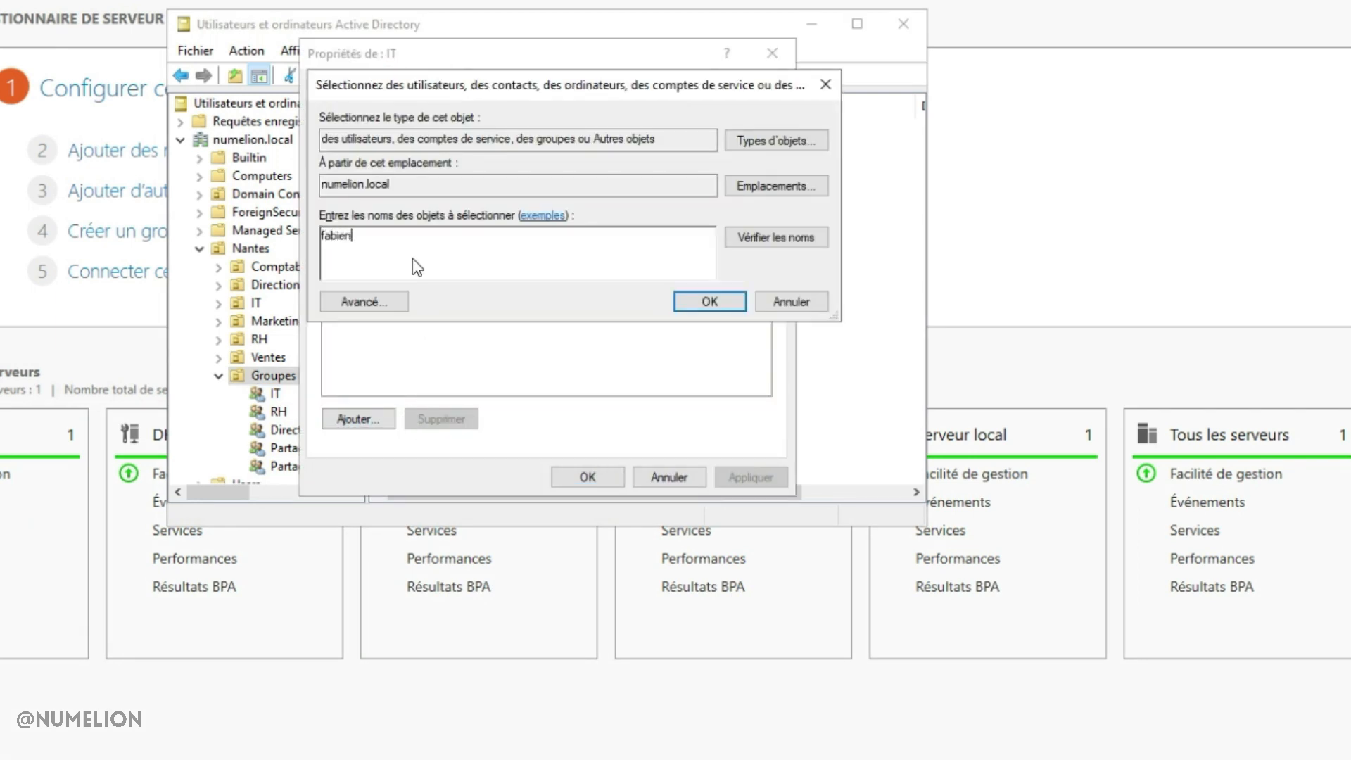
key("Return")
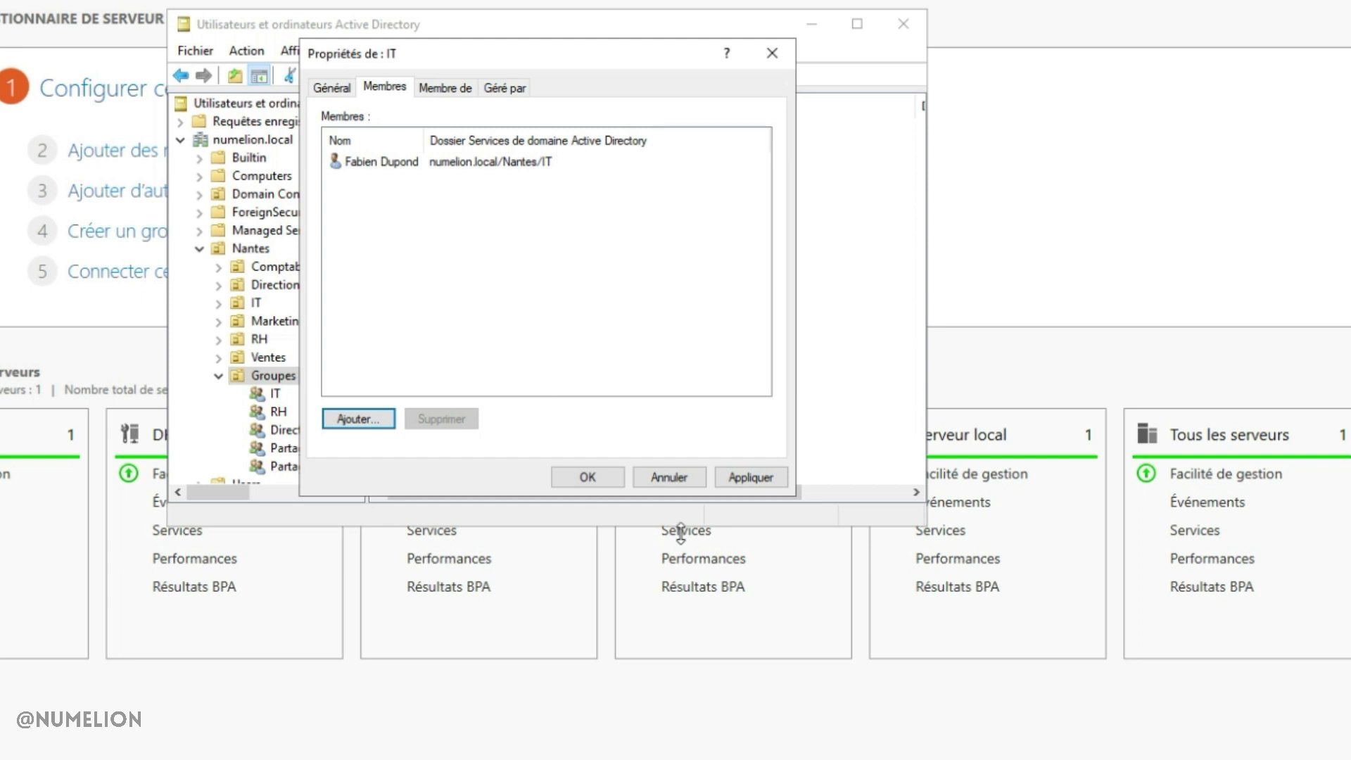
left_click(613, 480)
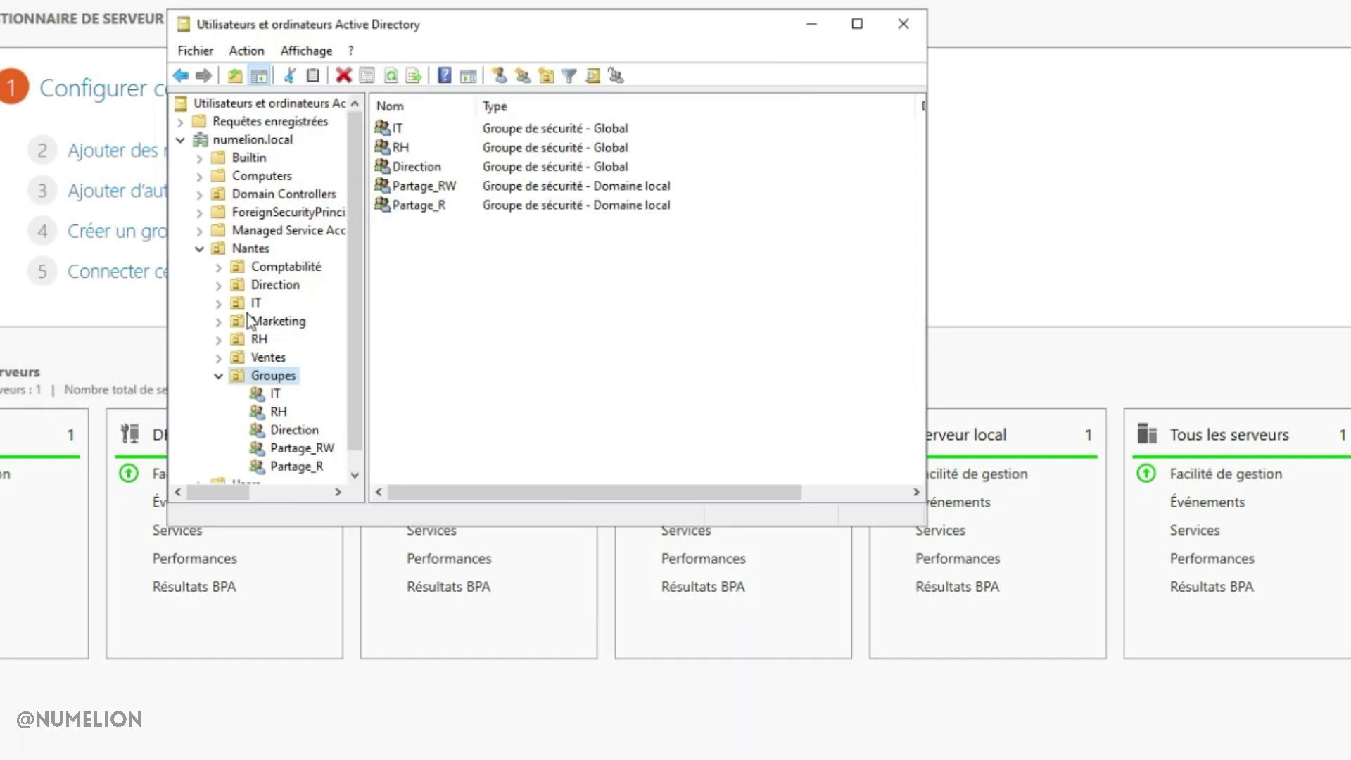
Add a user to the RH group, choosing the second matching name
left_click(279, 413)
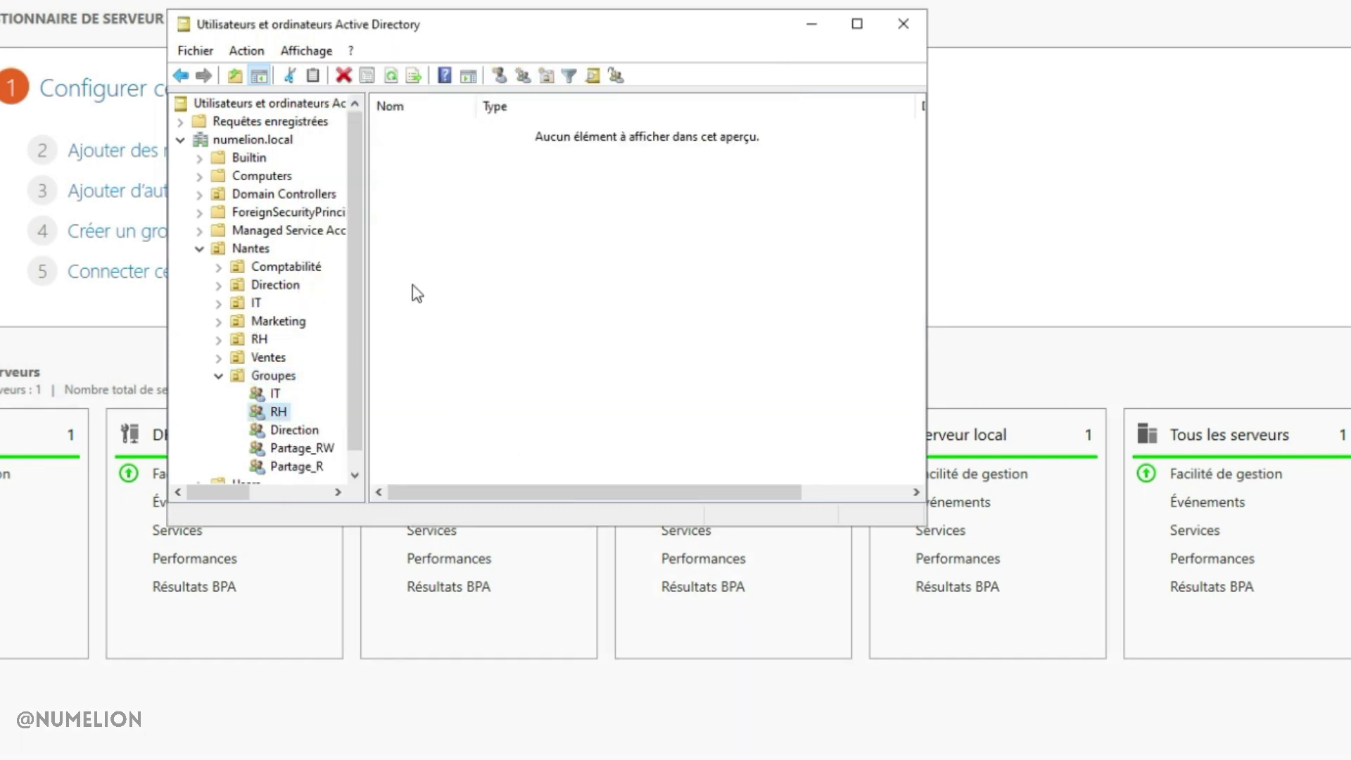
right_click(441, 271)
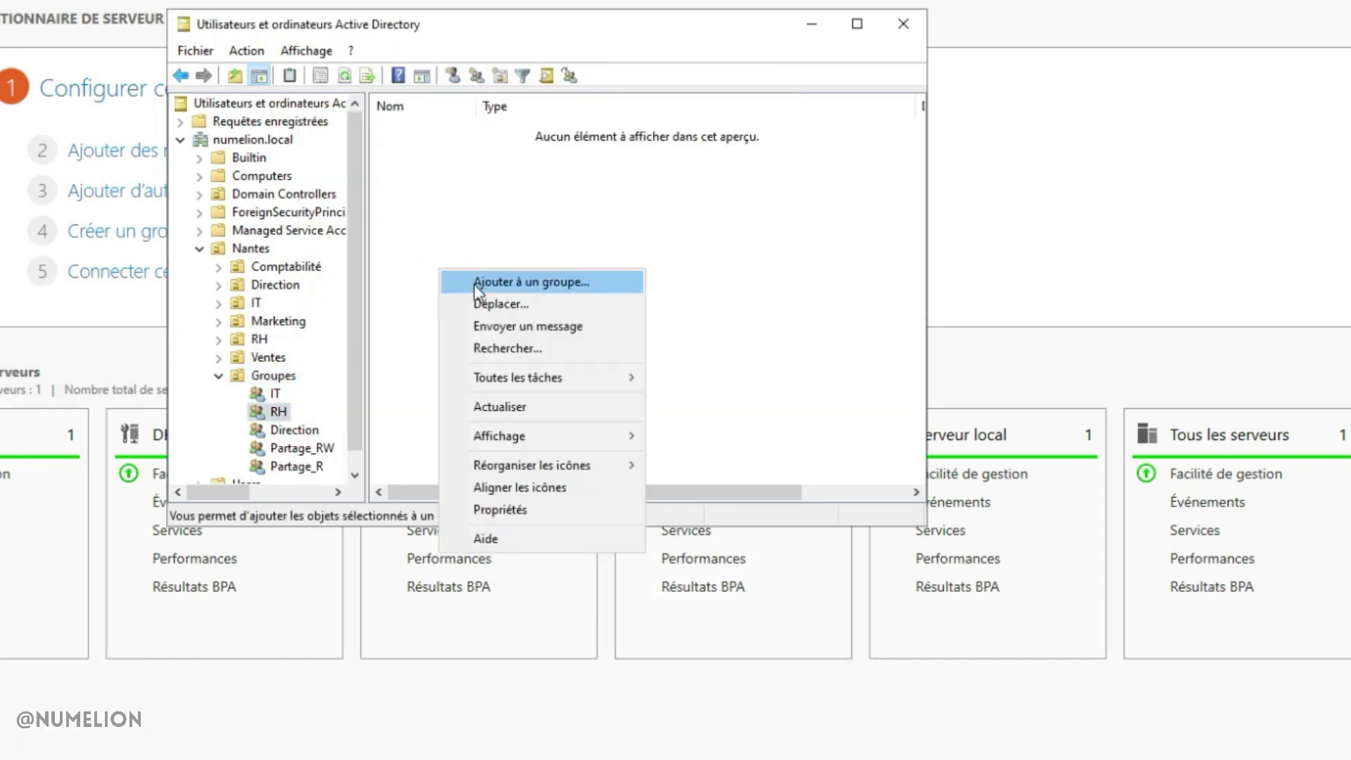
left_click(500, 510)
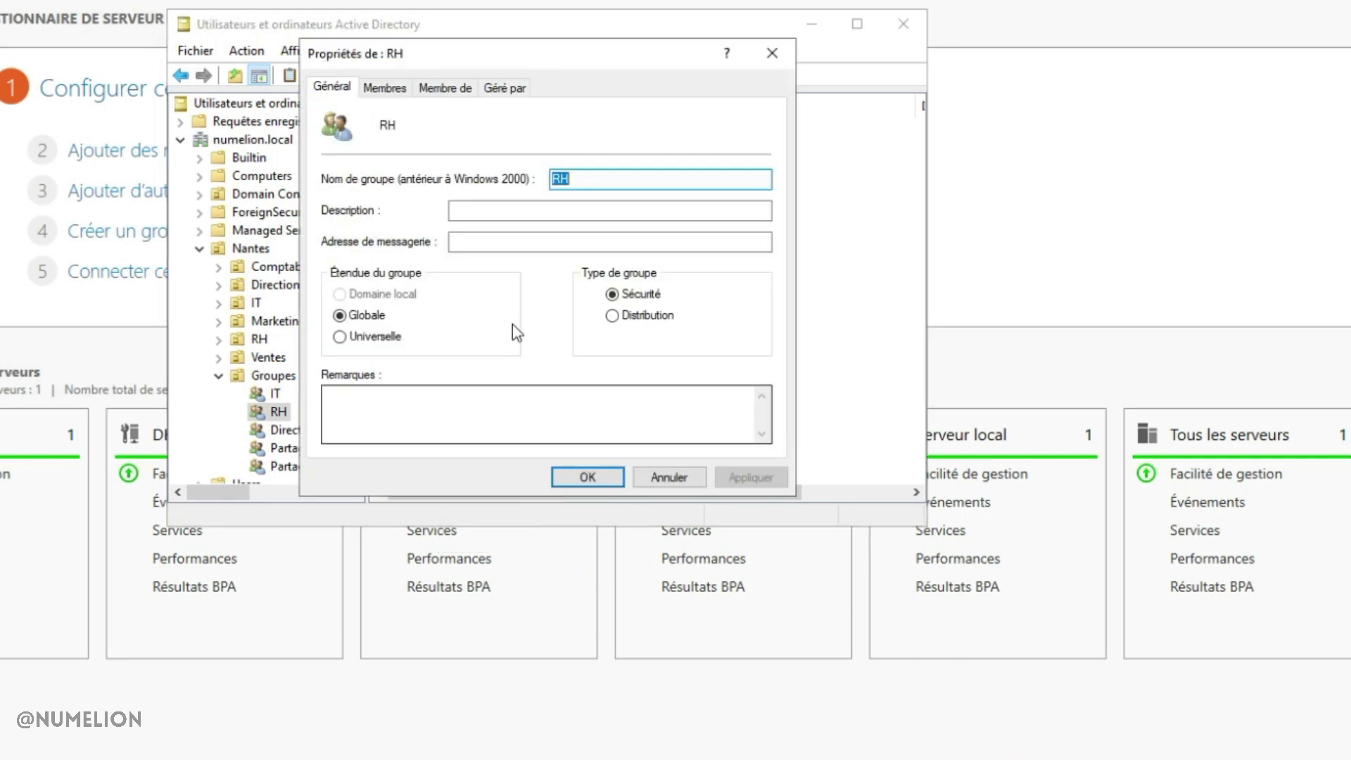
left_click(384, 87)
left_click(359, 419)
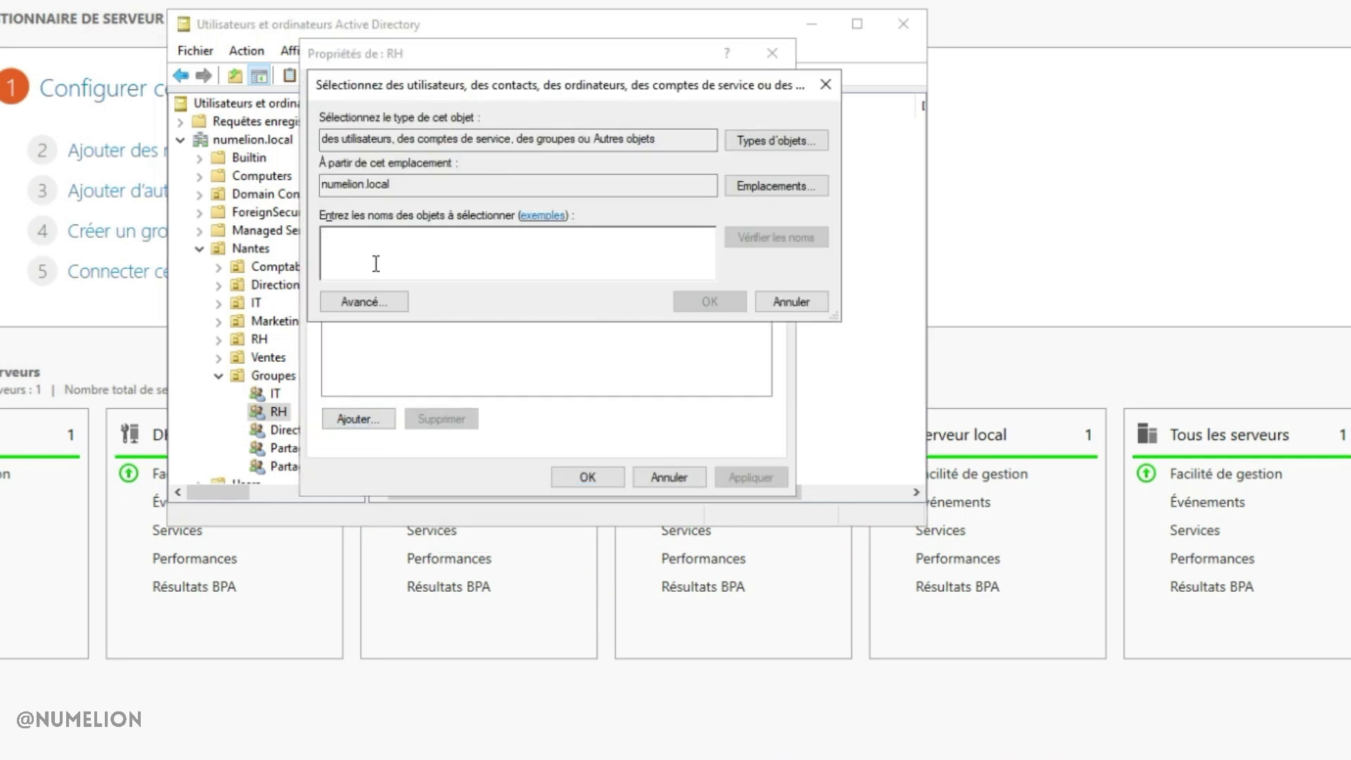
type("julien")
key("Return")
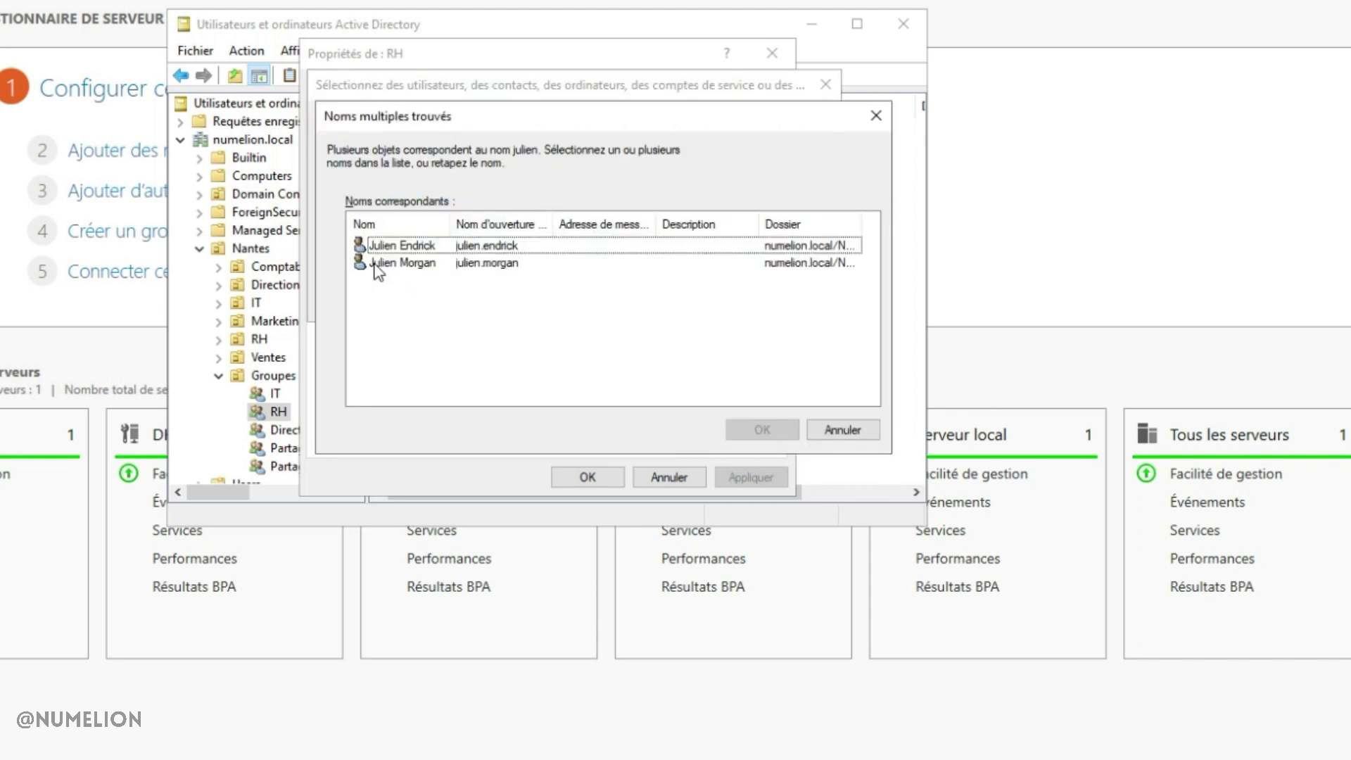
left_click(380, 264)
left_click(762, 430)
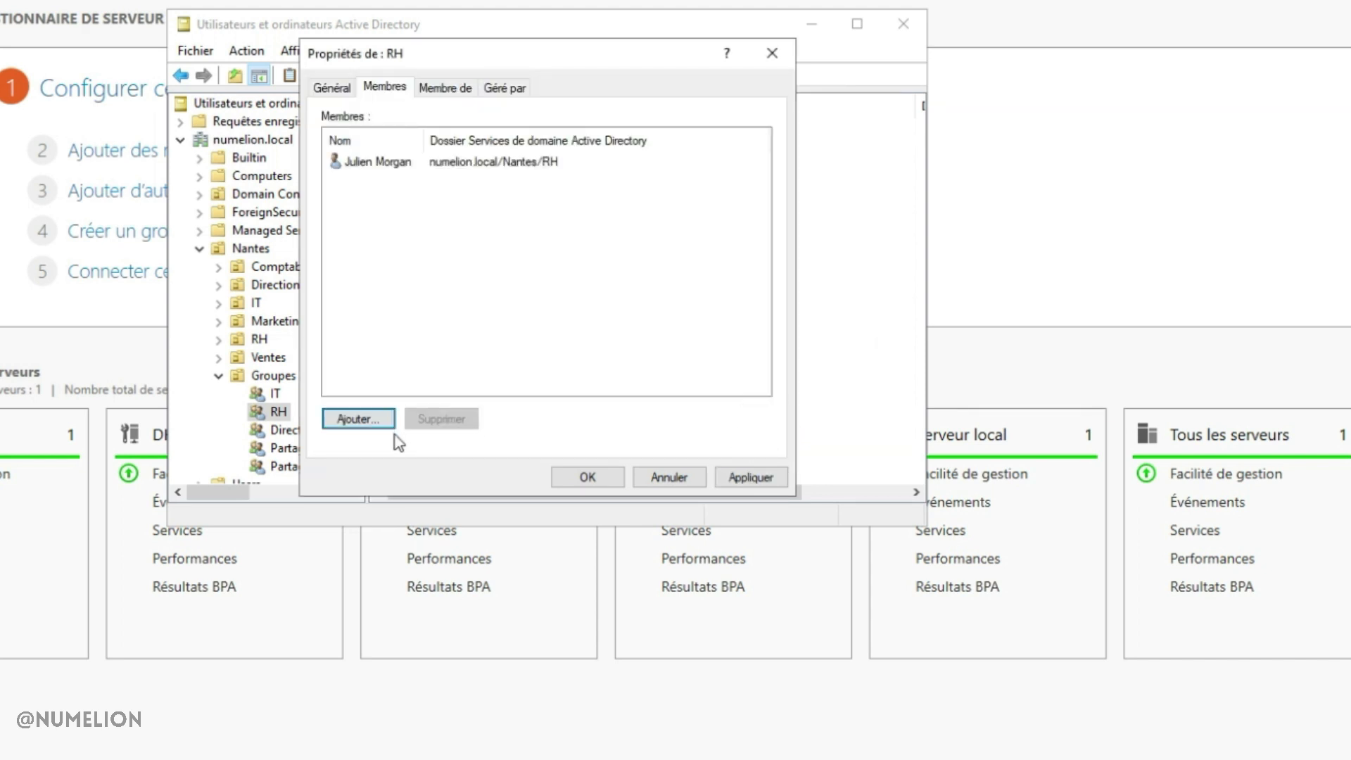
left_click(588, 477)
Add a user as a member of the Direction group
left_click(294, 430)
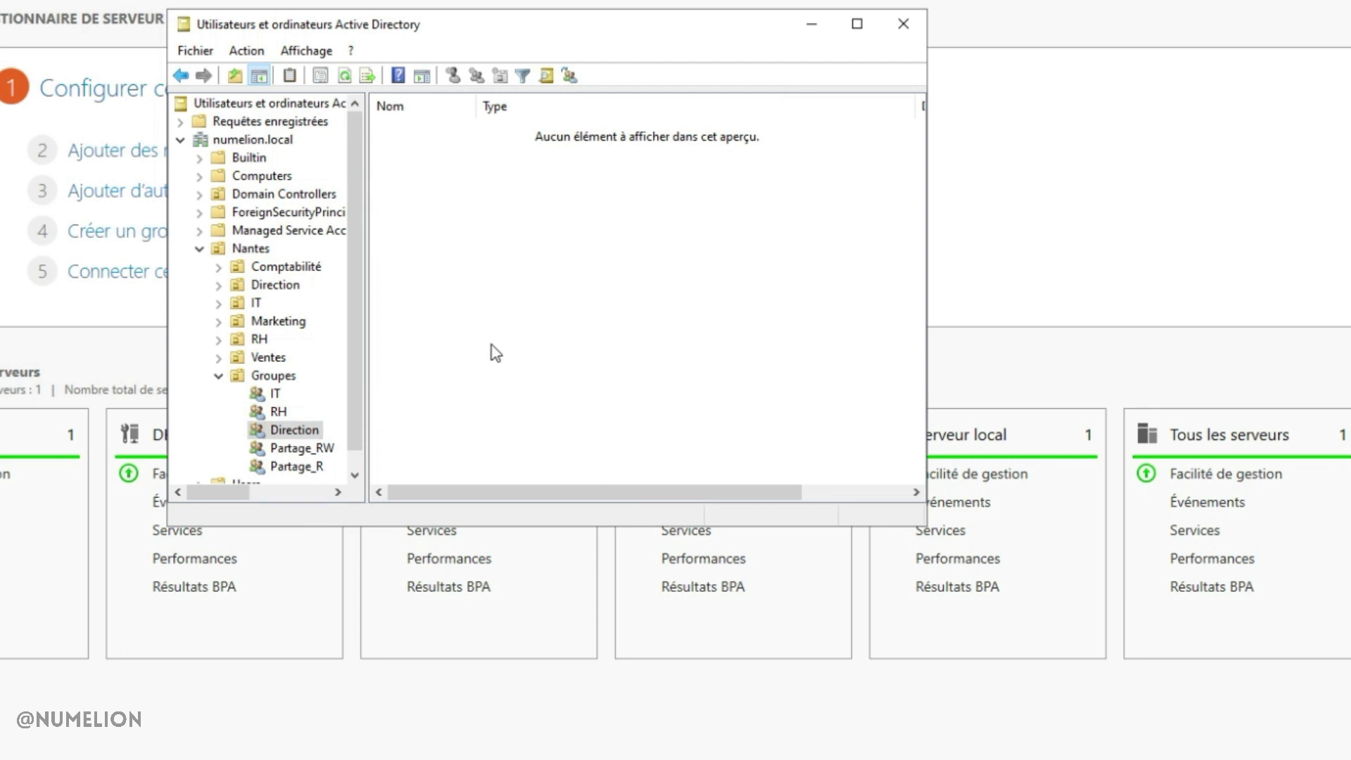
right_click(507, 295)
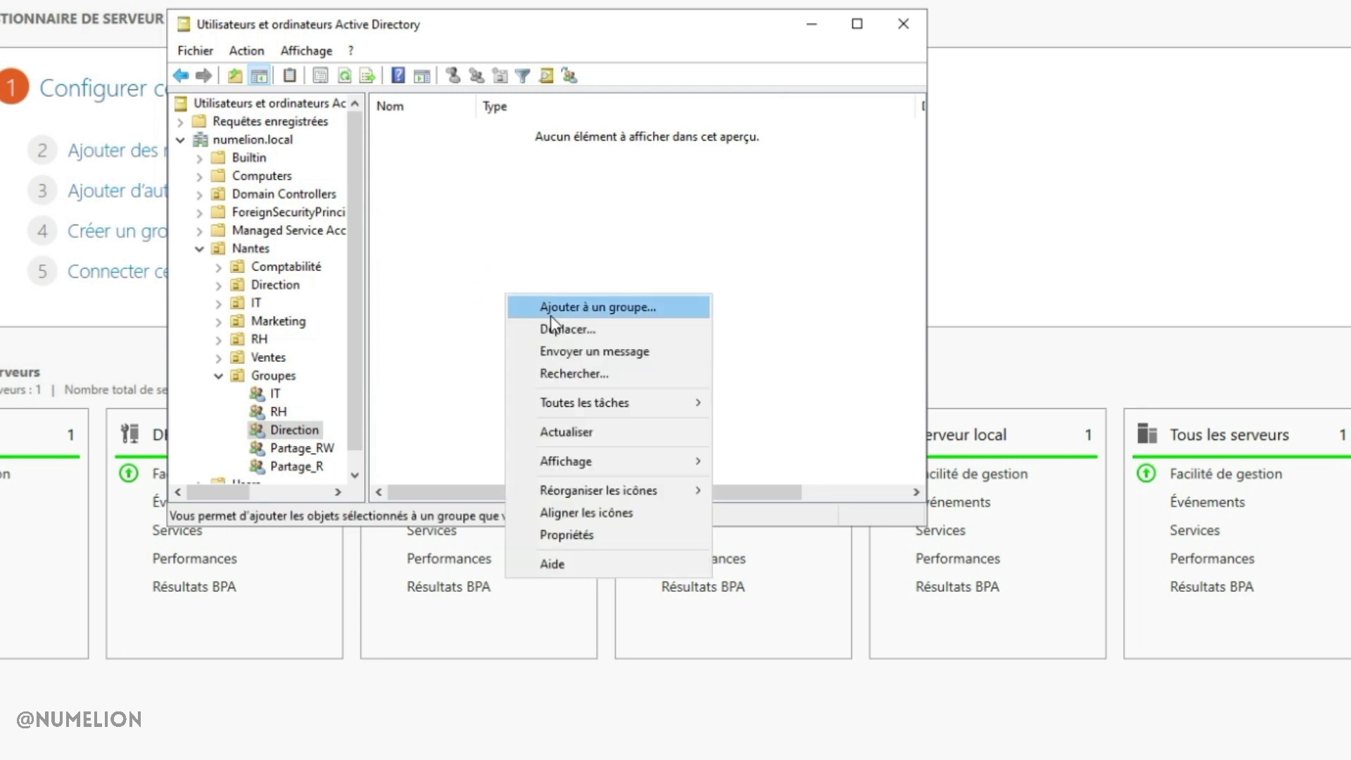
left_click(567, 536)
left_click(383, 87)
left_click(357, 419)
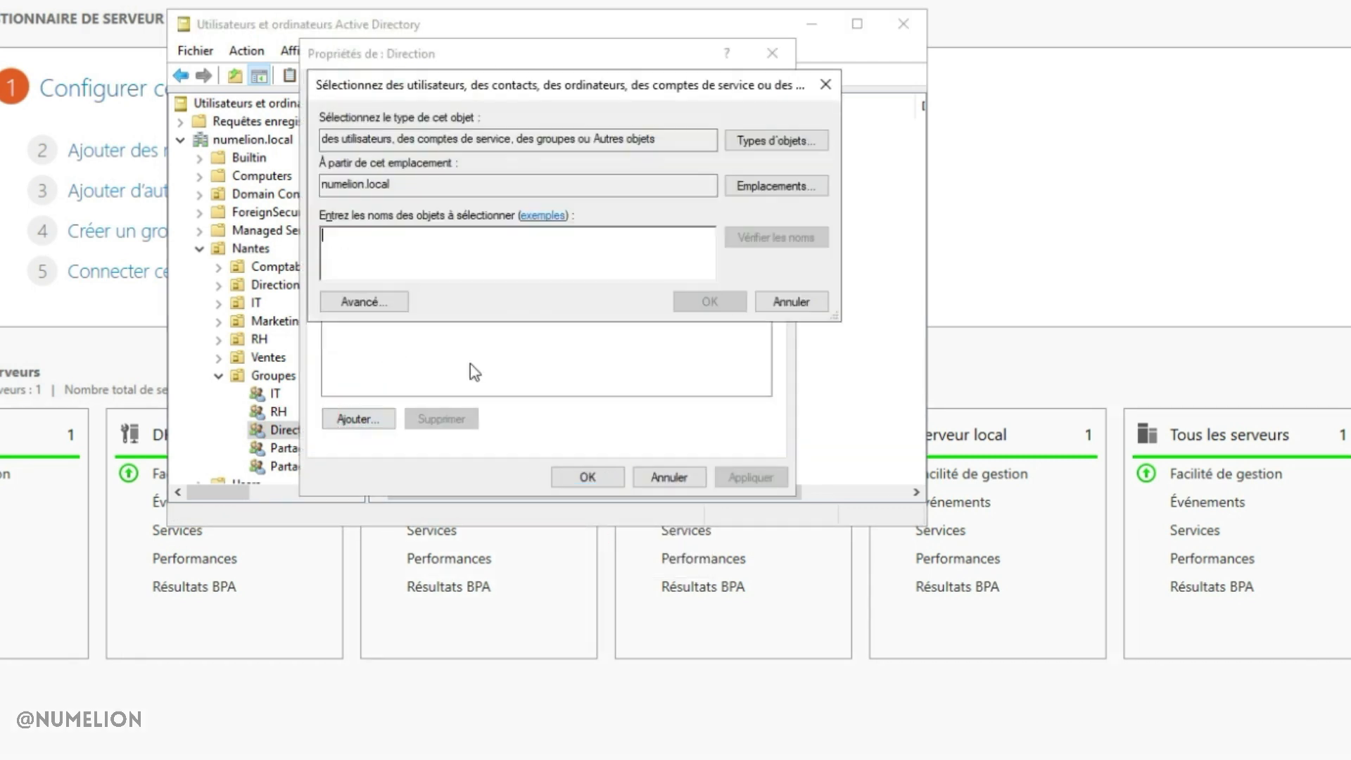
type("sarah")
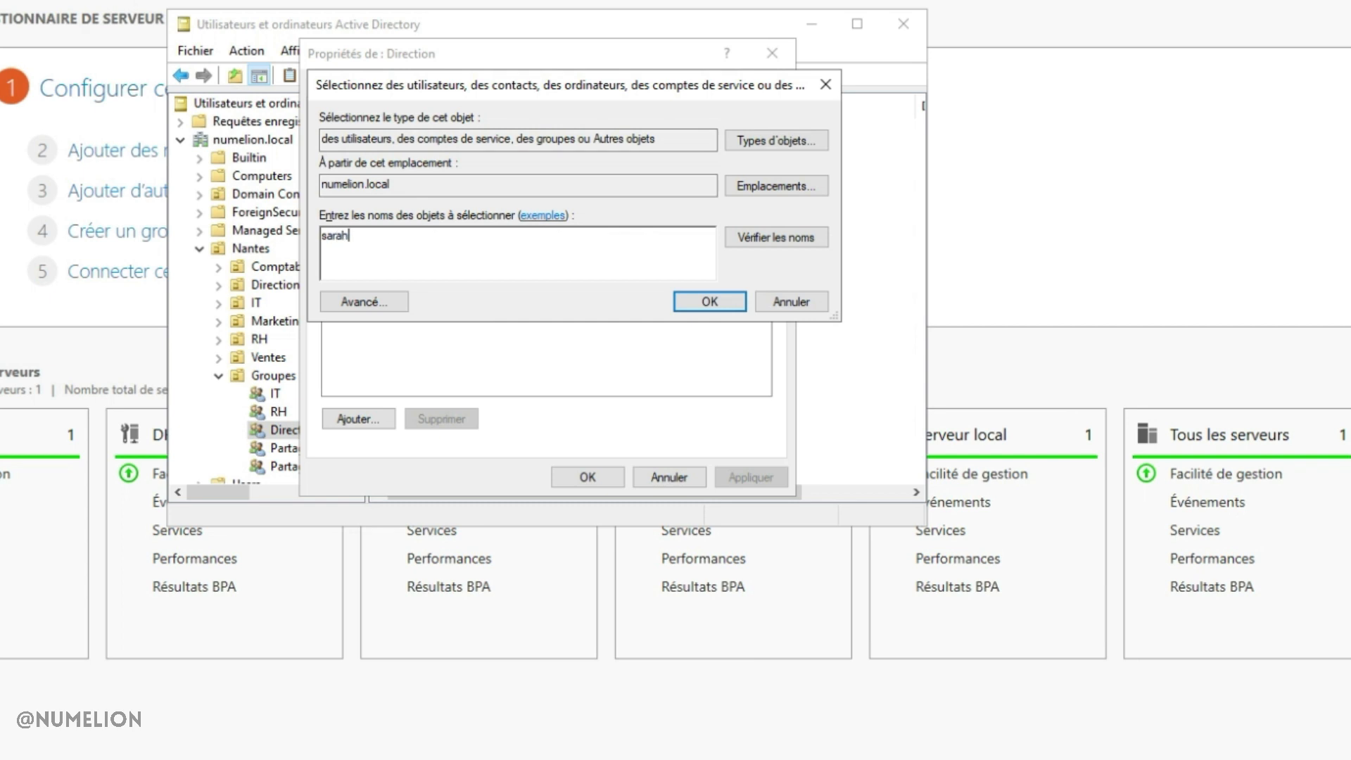
key("Return")
left_click(588, 476)
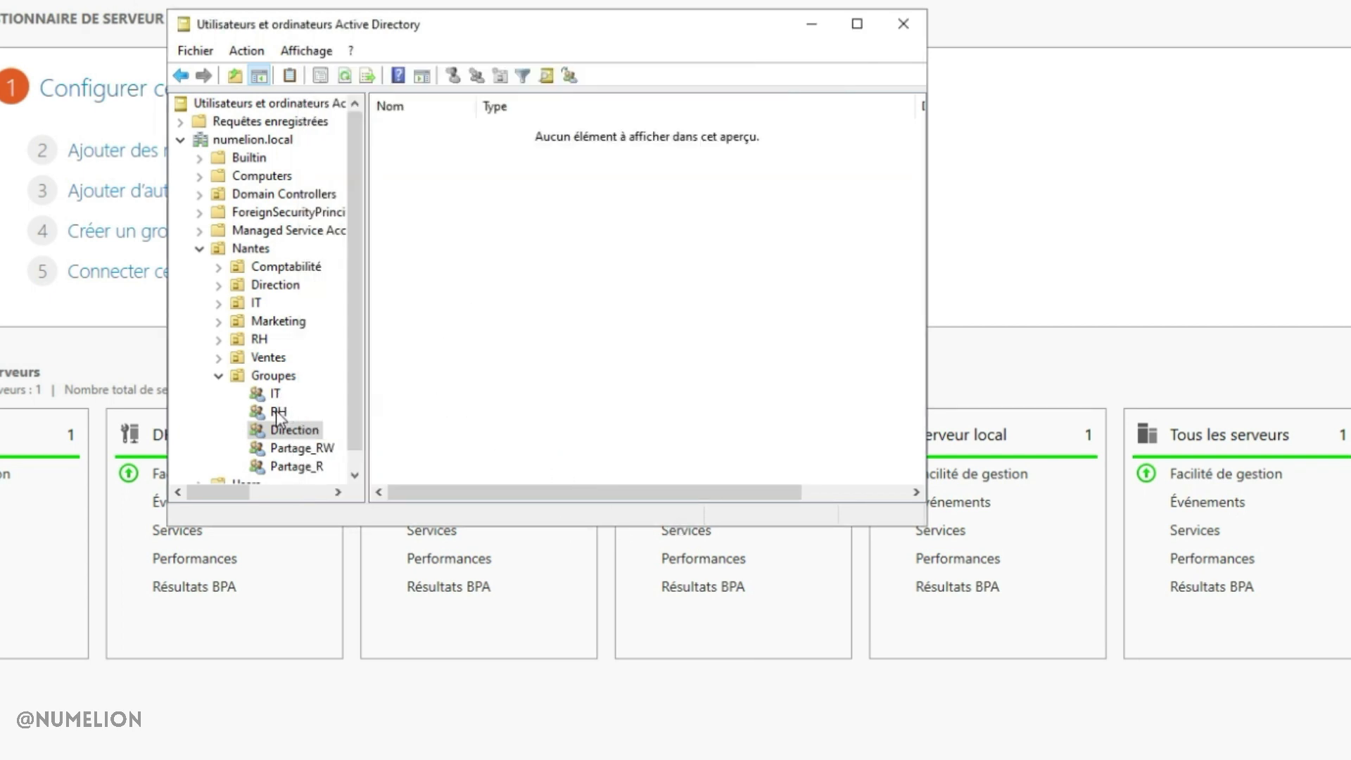
left_click(290, 449)
Add the IT group as a member of Partage_RW
right_click(474, 255)
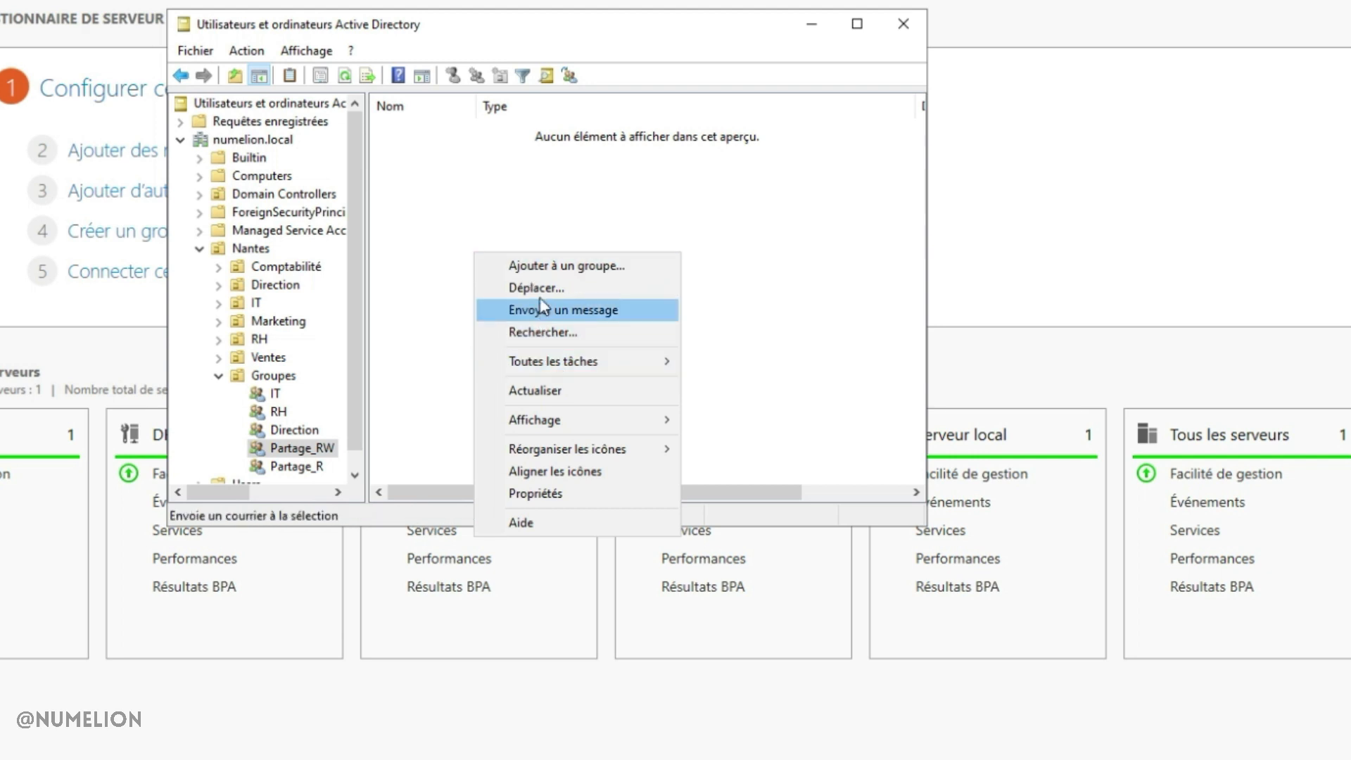
left_click(552, 493)
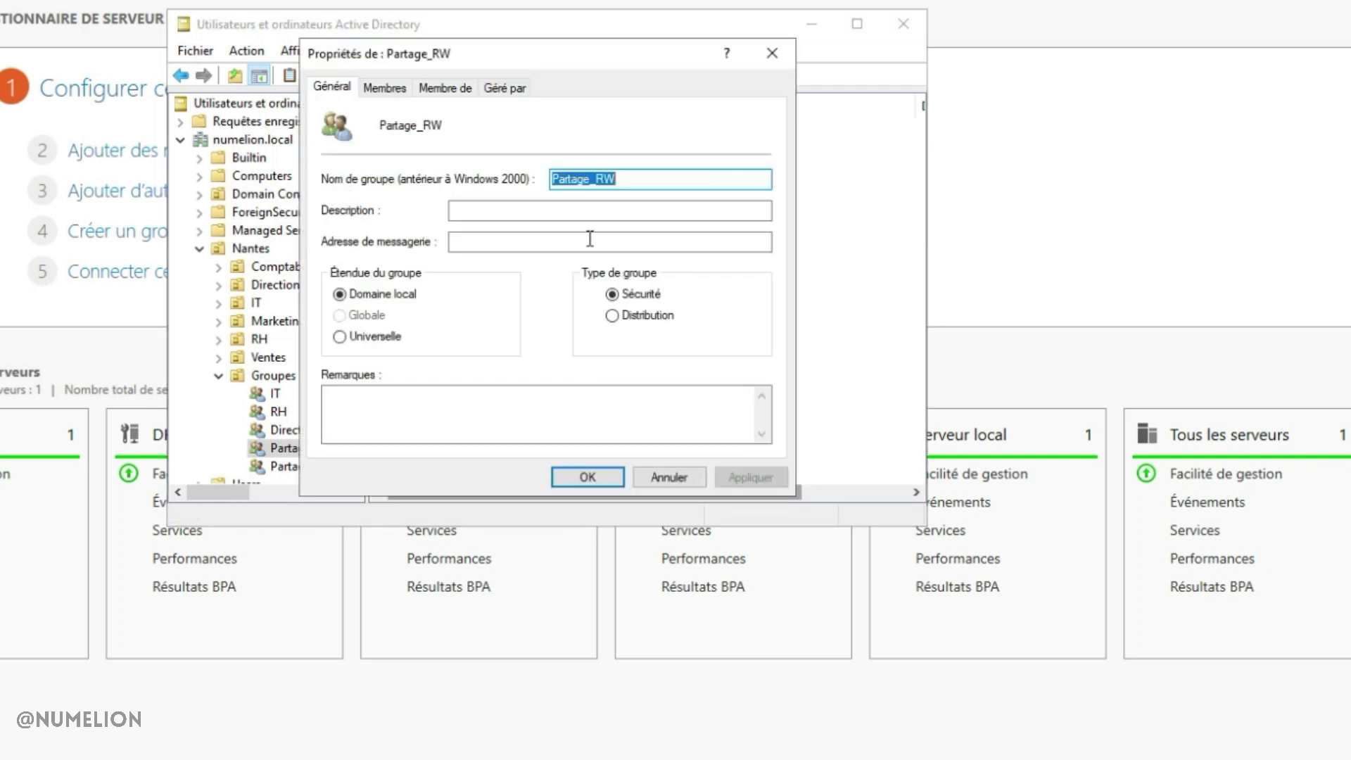
left_click(396, 91)
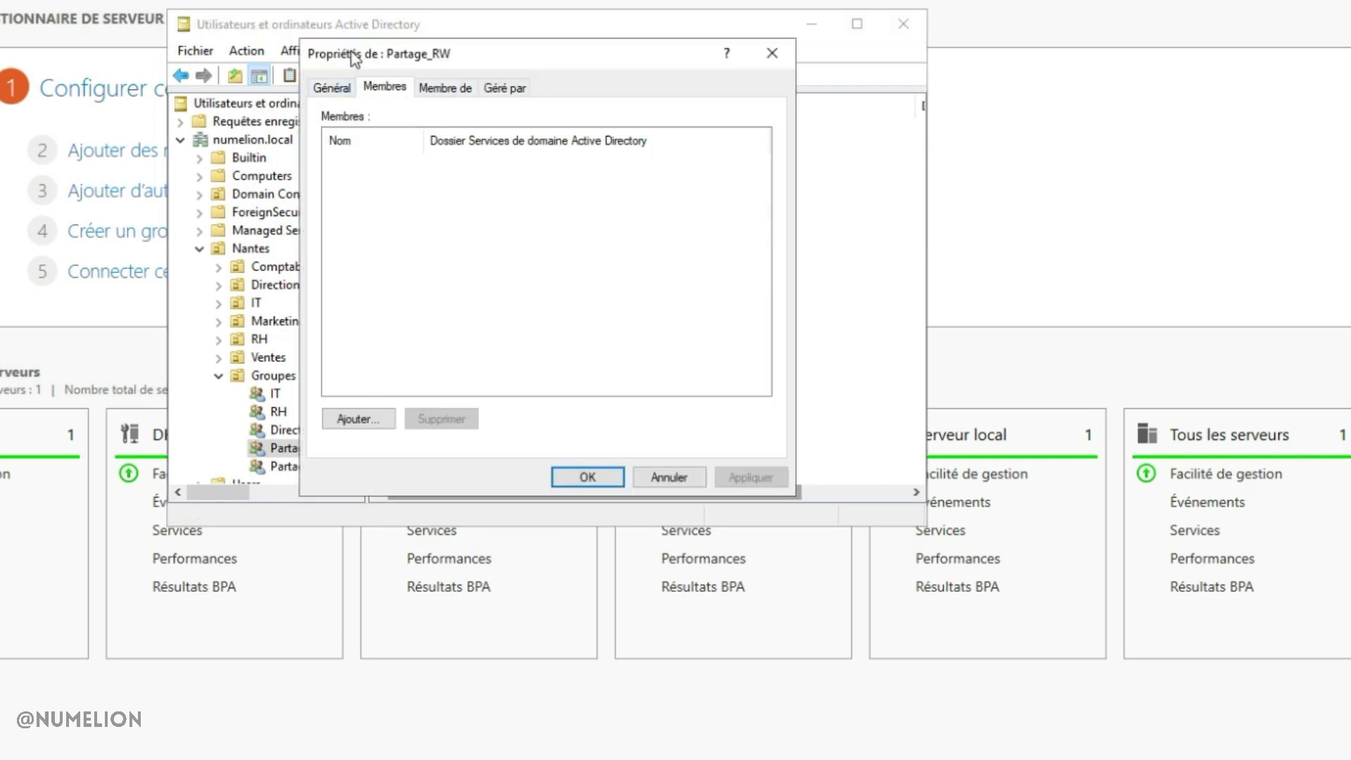
left_click_drag(357, 54, 530, 66)
left_click(532, 431)
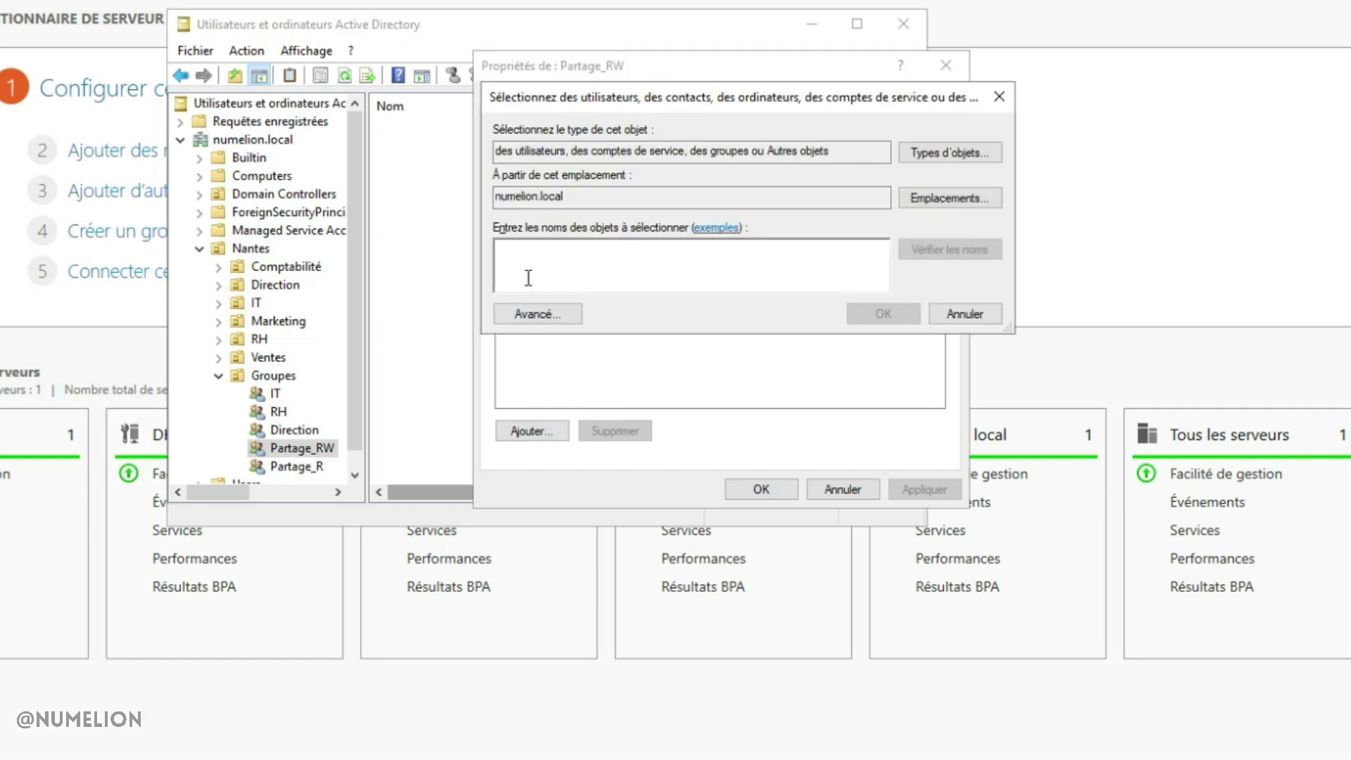
type("g")
key("BackSpace")
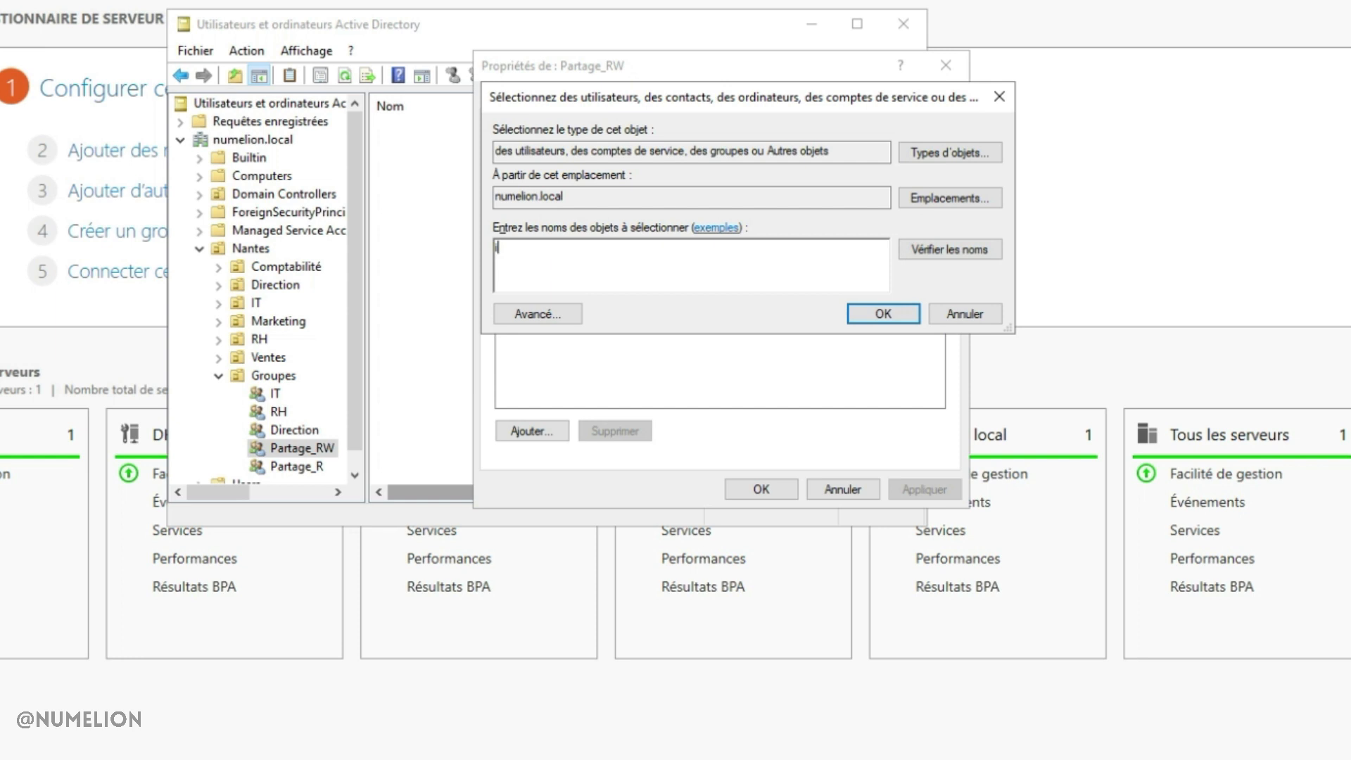
type("it")
key("Return")
left_click(708, 183)
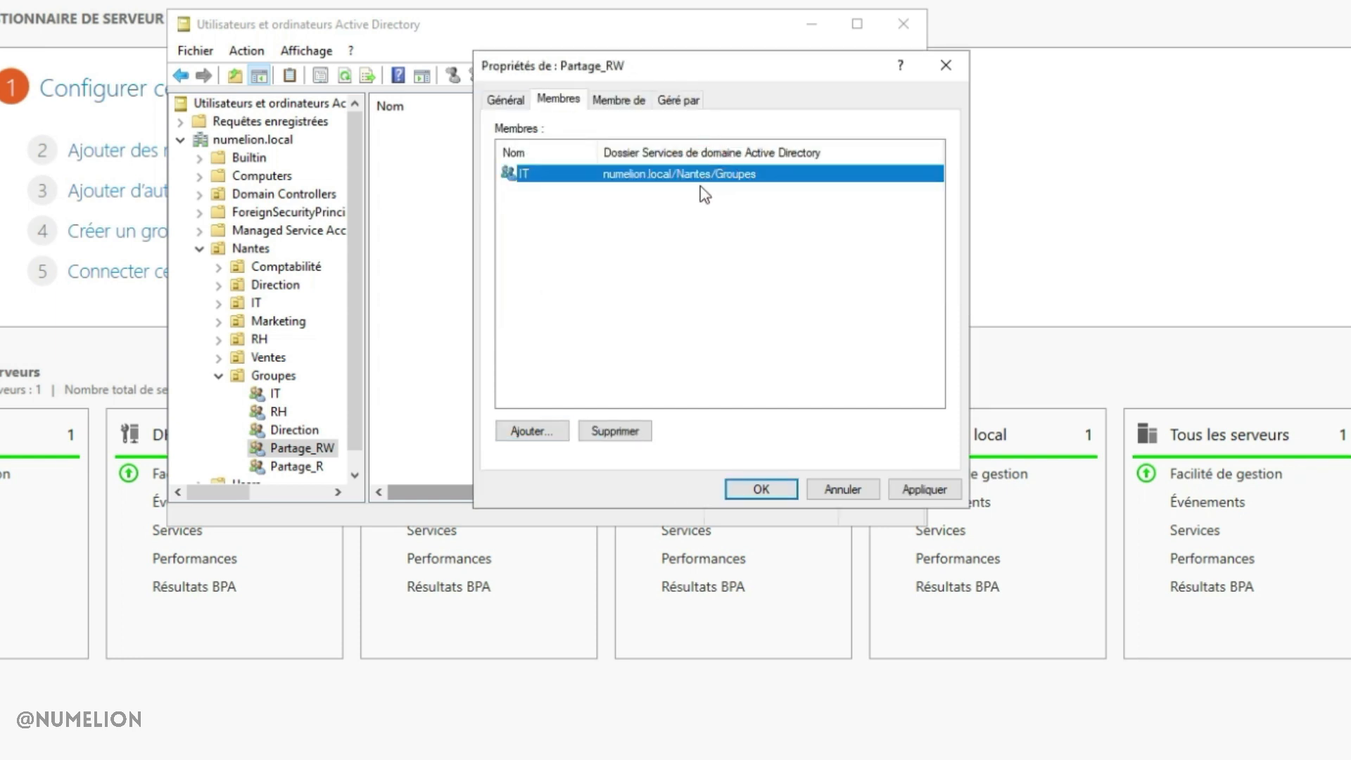
Add Direction to Partage_RW through the advanced search, then apply and save
left_click(532, 431)
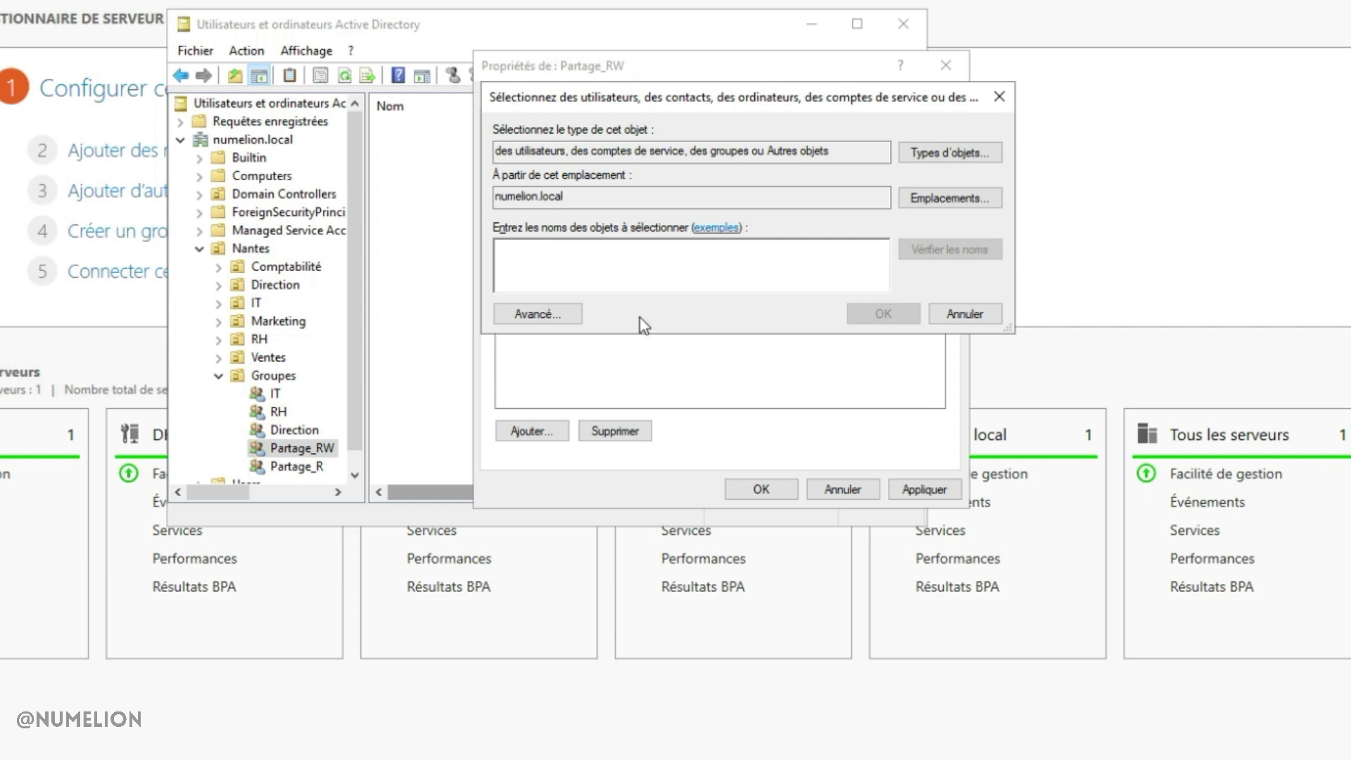
left_click(537, 314)
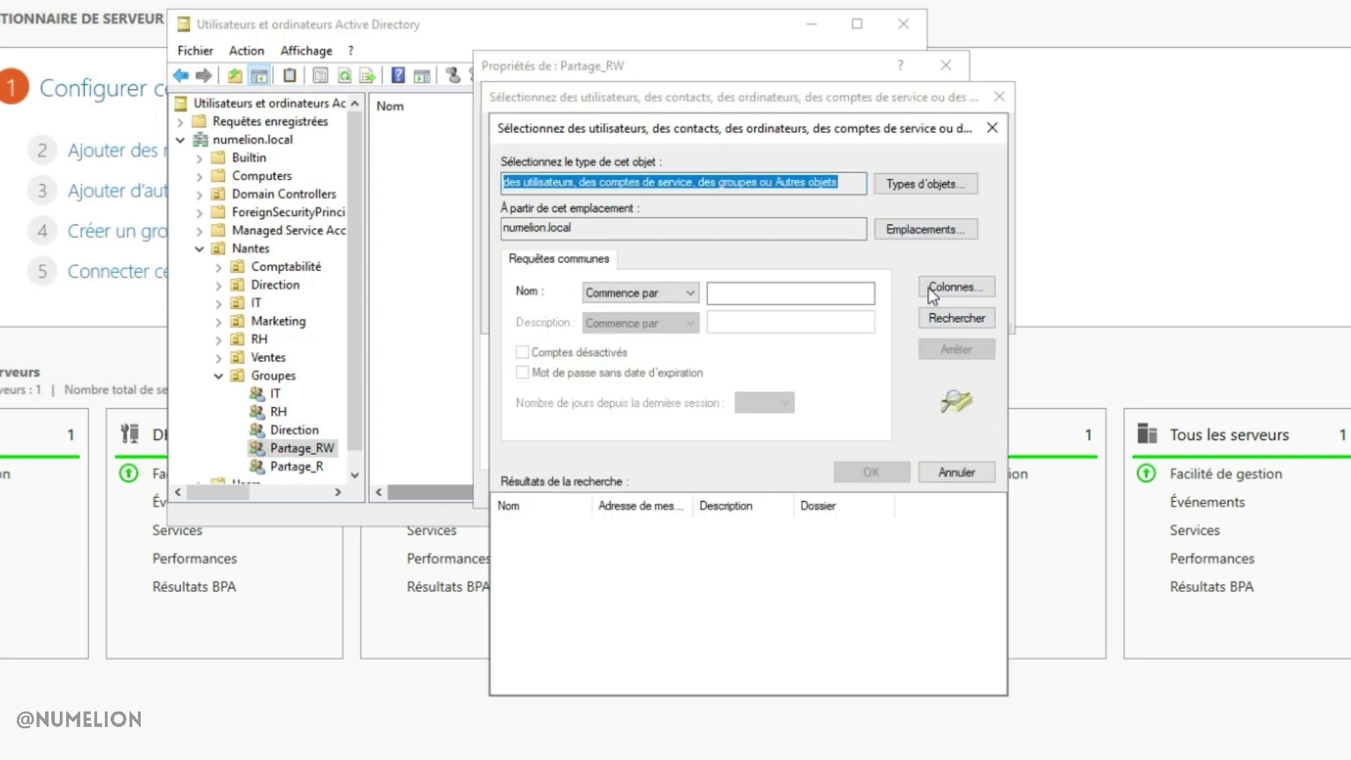
left_click(940, 316)
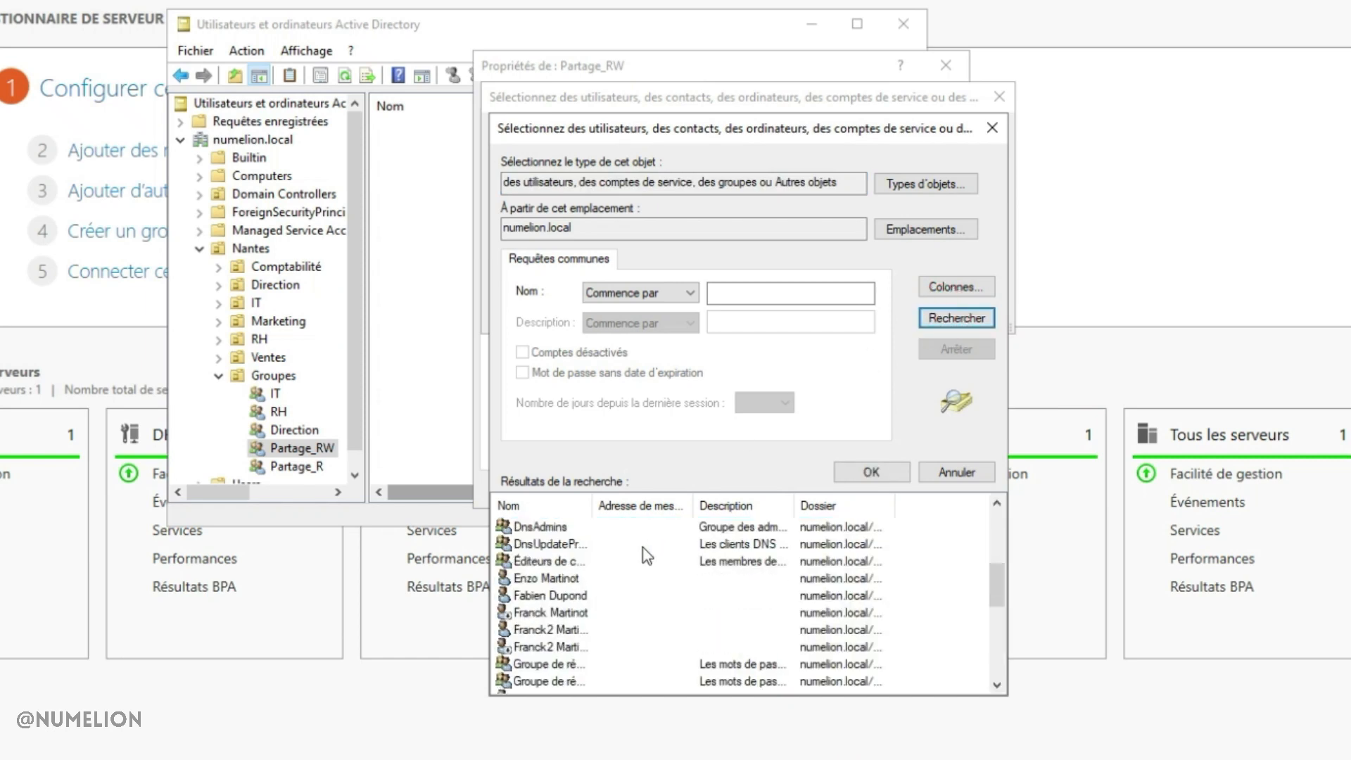
scroll(648, 556, "down", 5)
scroll(704, 605, "up", 7)
left_click(707, 612)
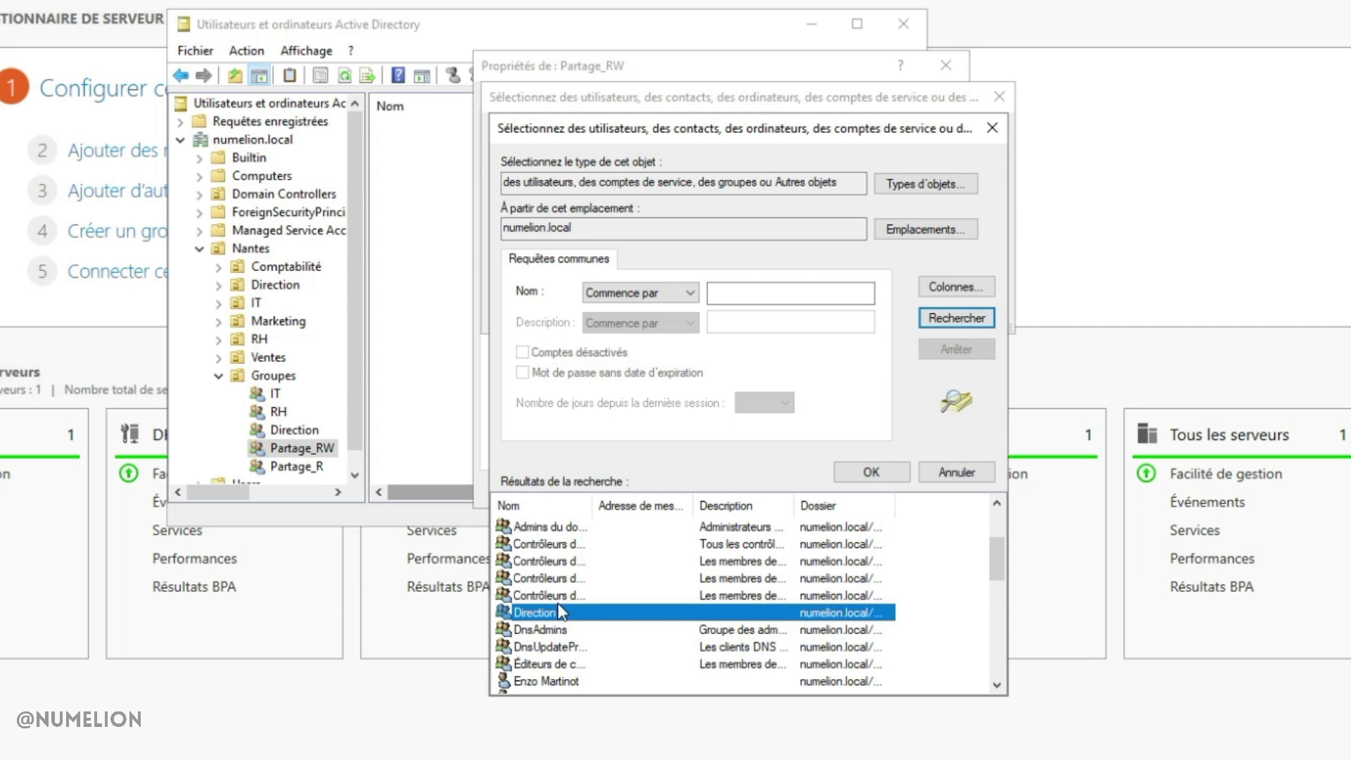
left_click(872, 472)
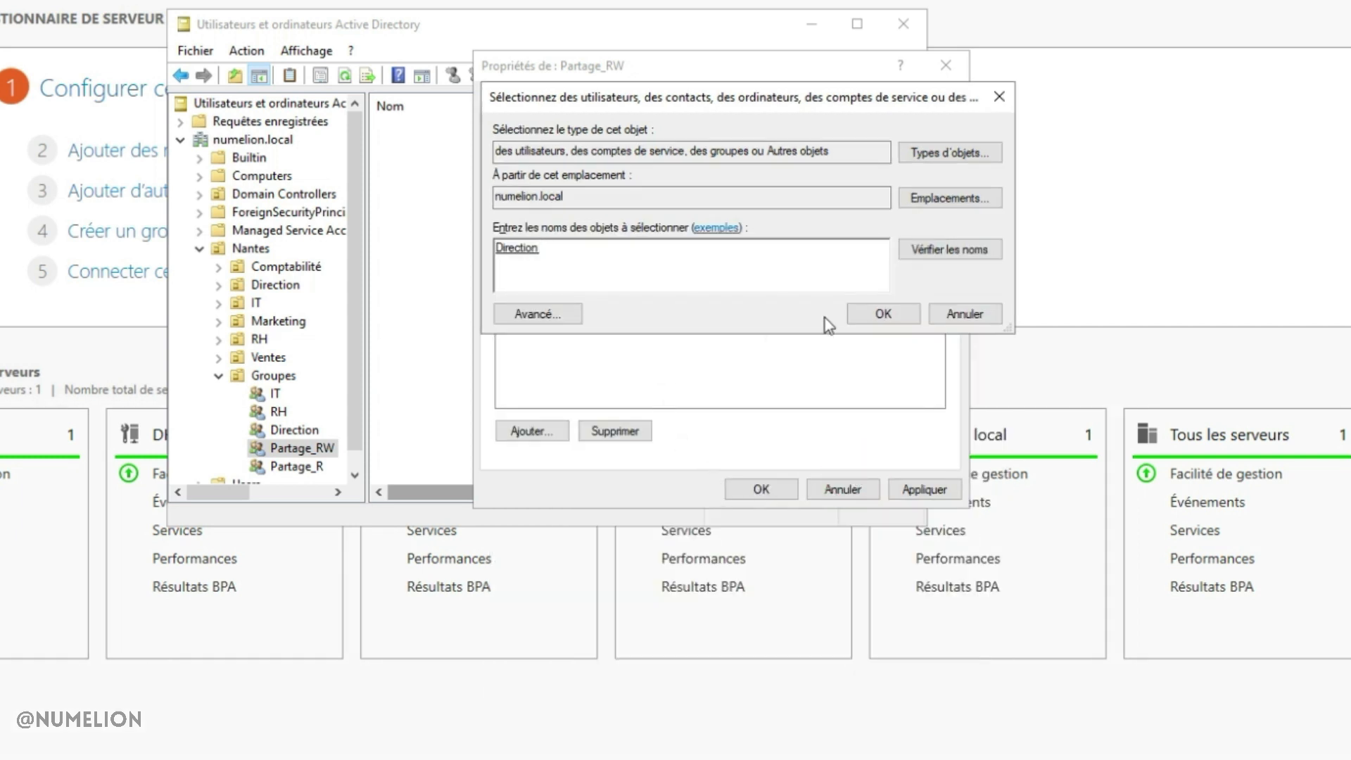
left_click(862, 313)
left_click(729, 193)
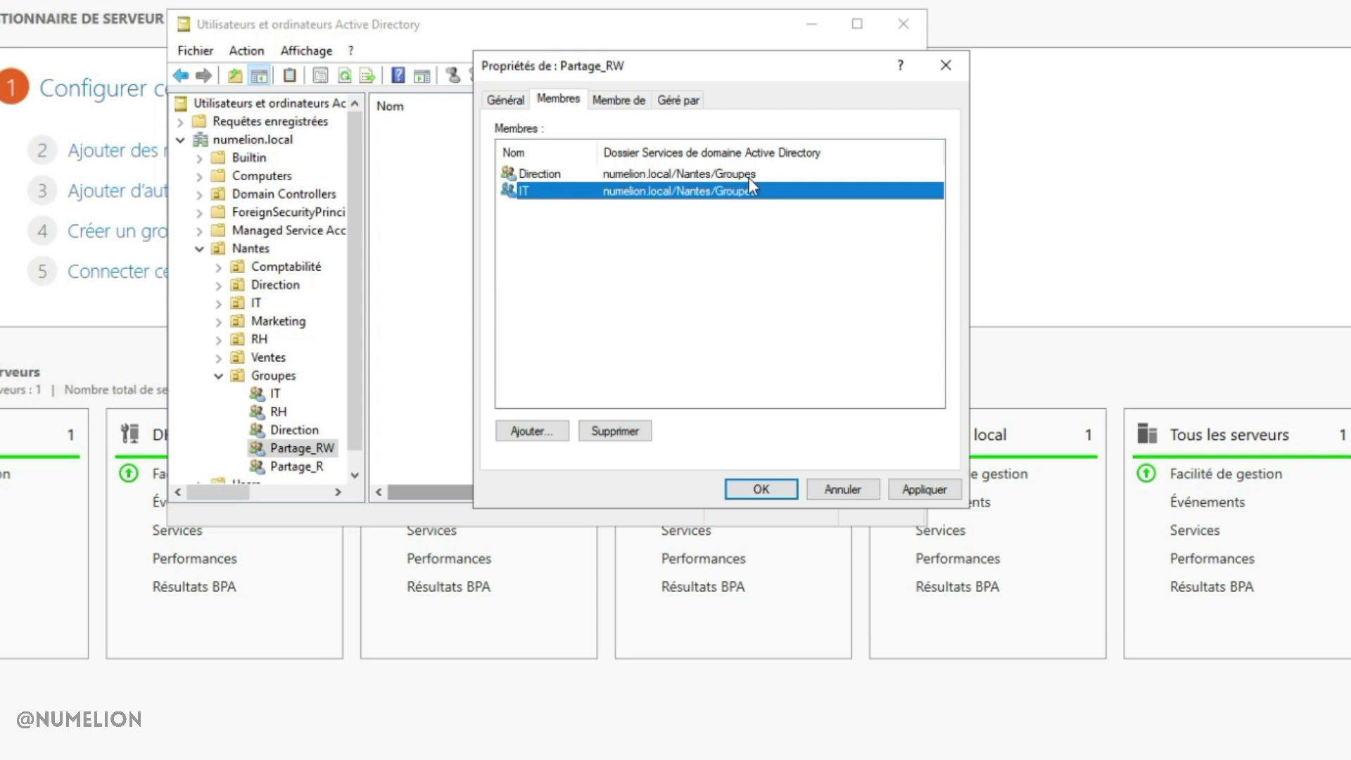
left_click(922, 489)
left_click(760, 489)
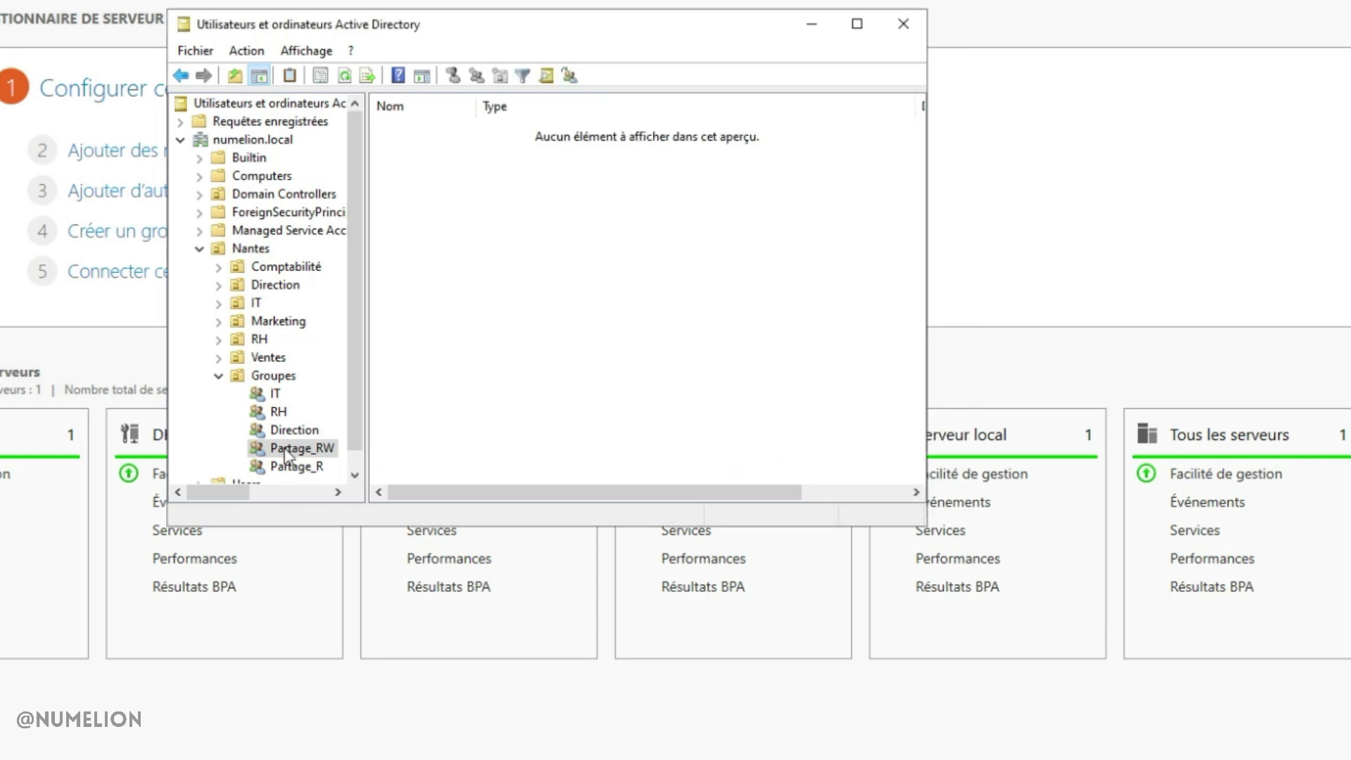
Add Partage_R to RH's Membre de list, save, and minimize the console
left_click(278, 412)
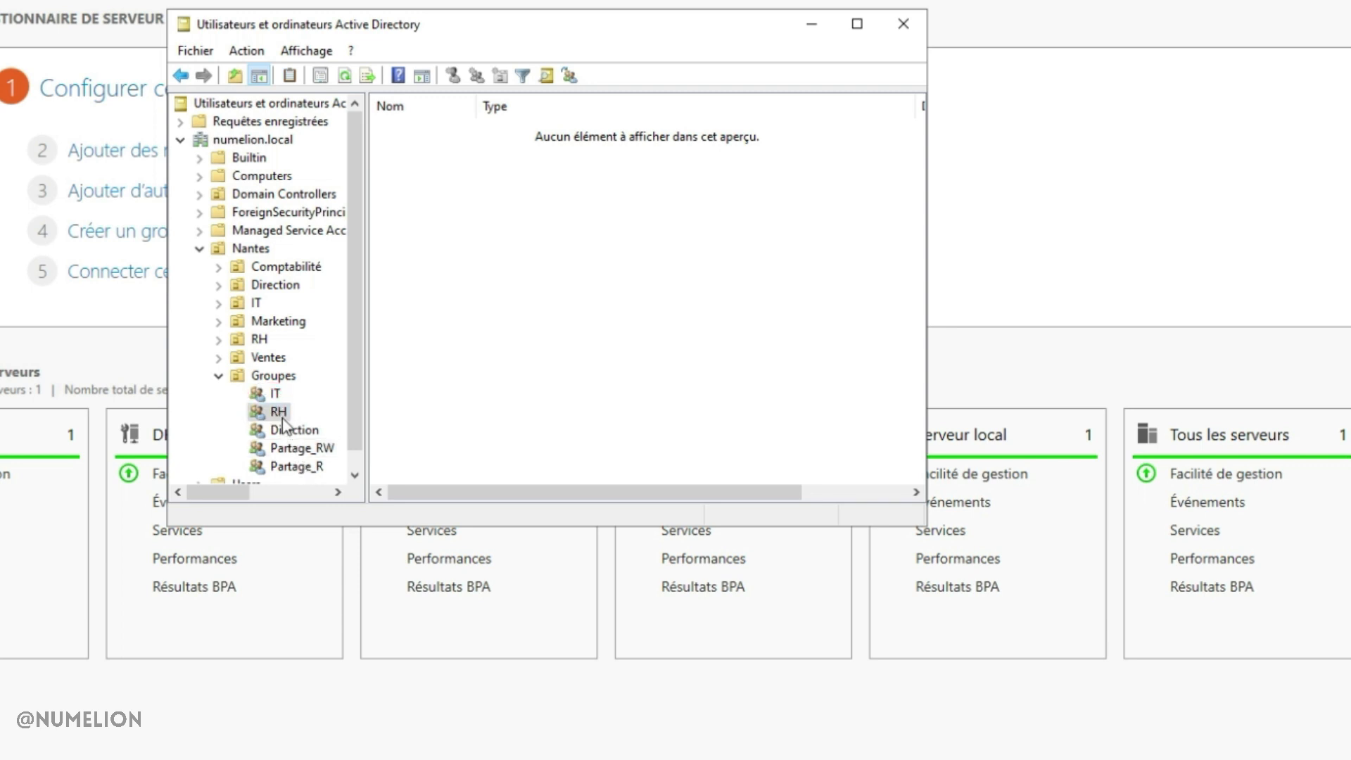
left_click(278, 412)
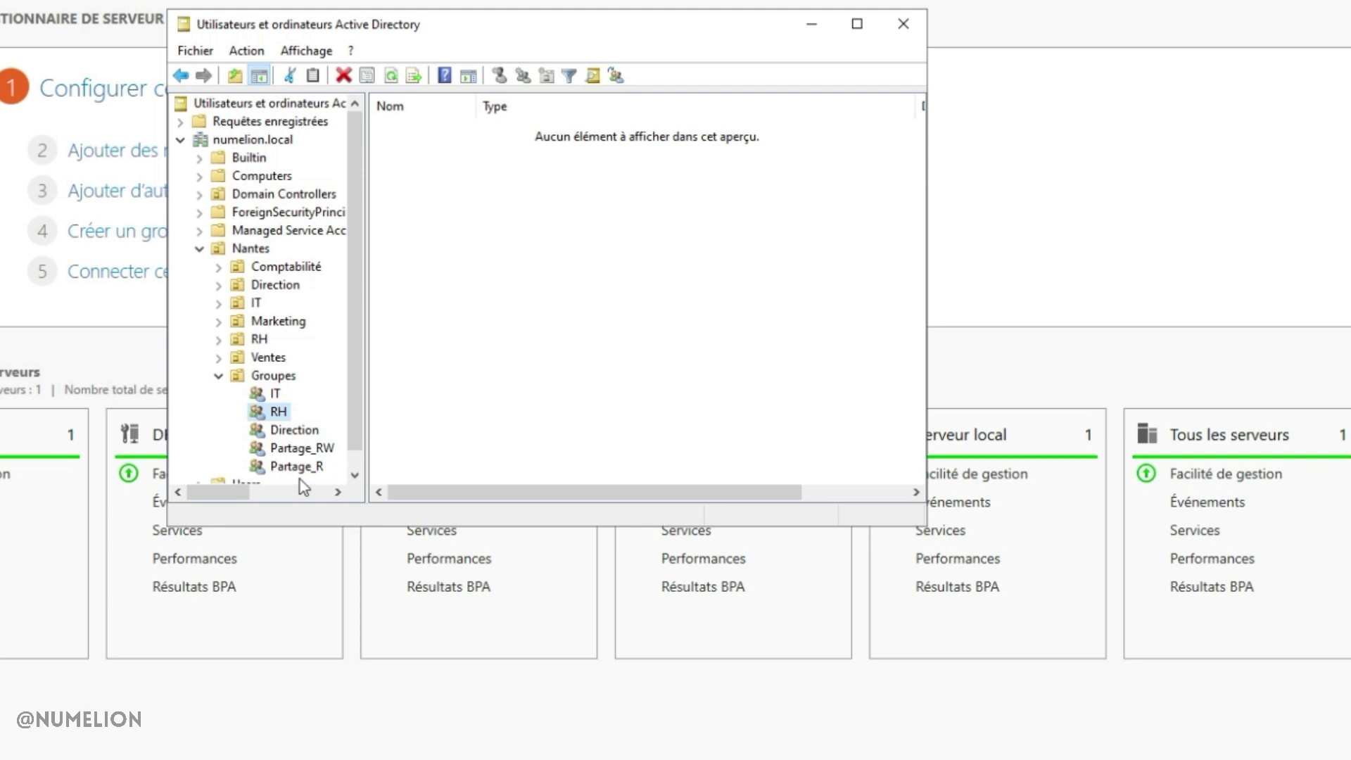
right_click(277, 413)
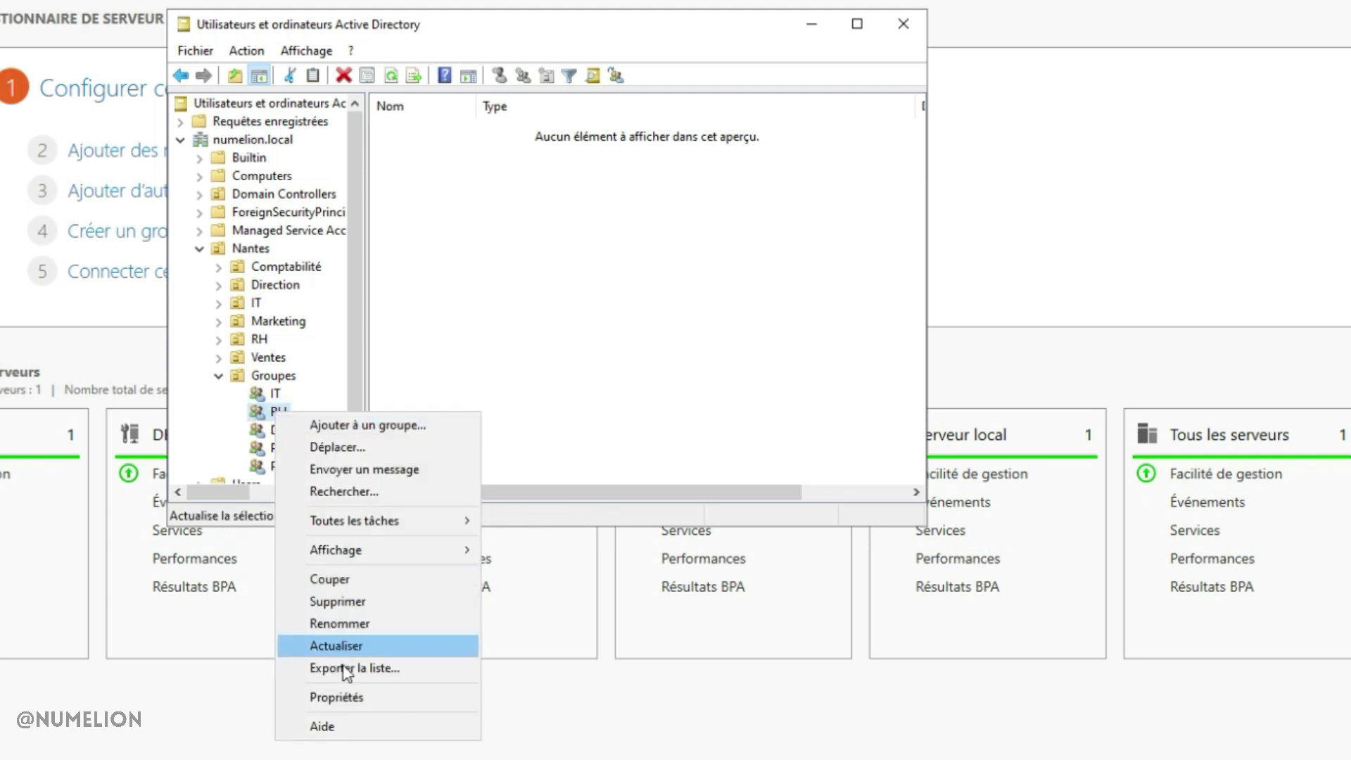
left_click(340, 696)
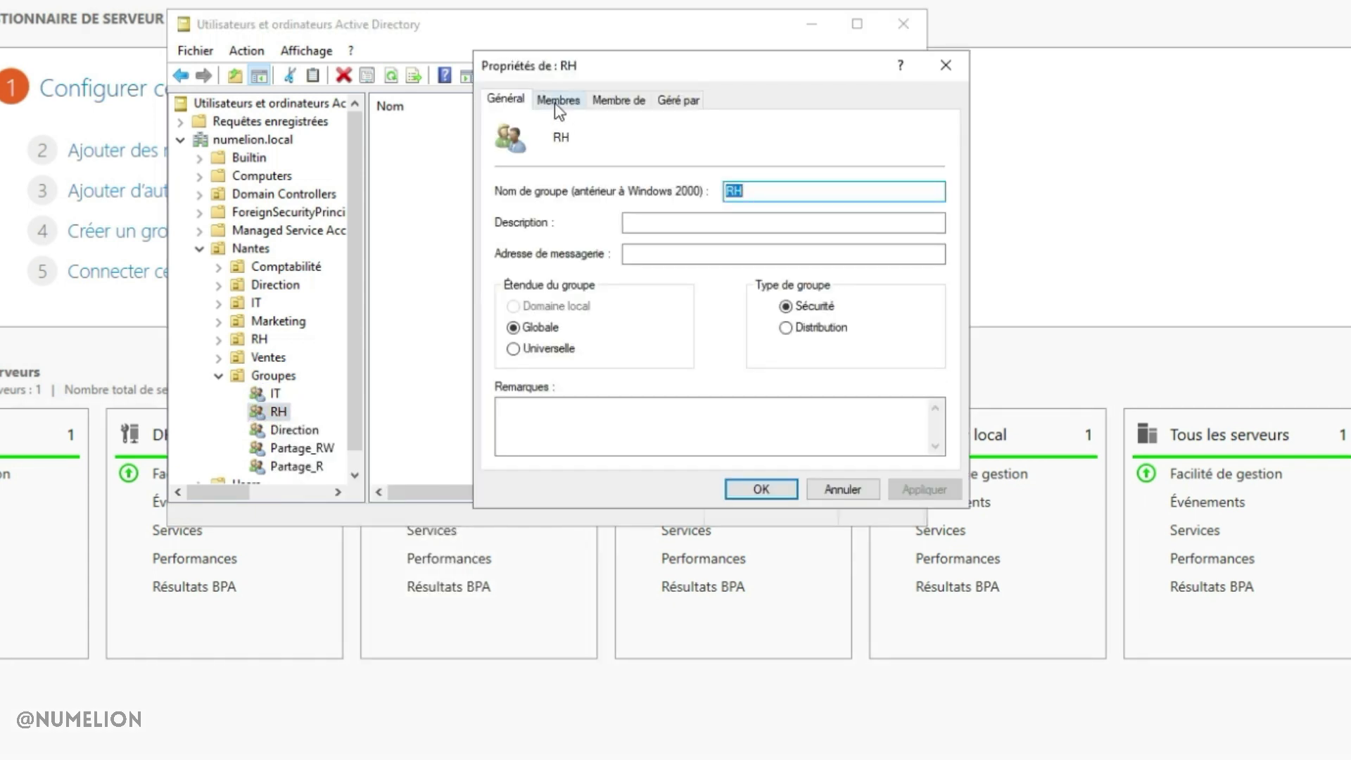
left_click(620, 100)
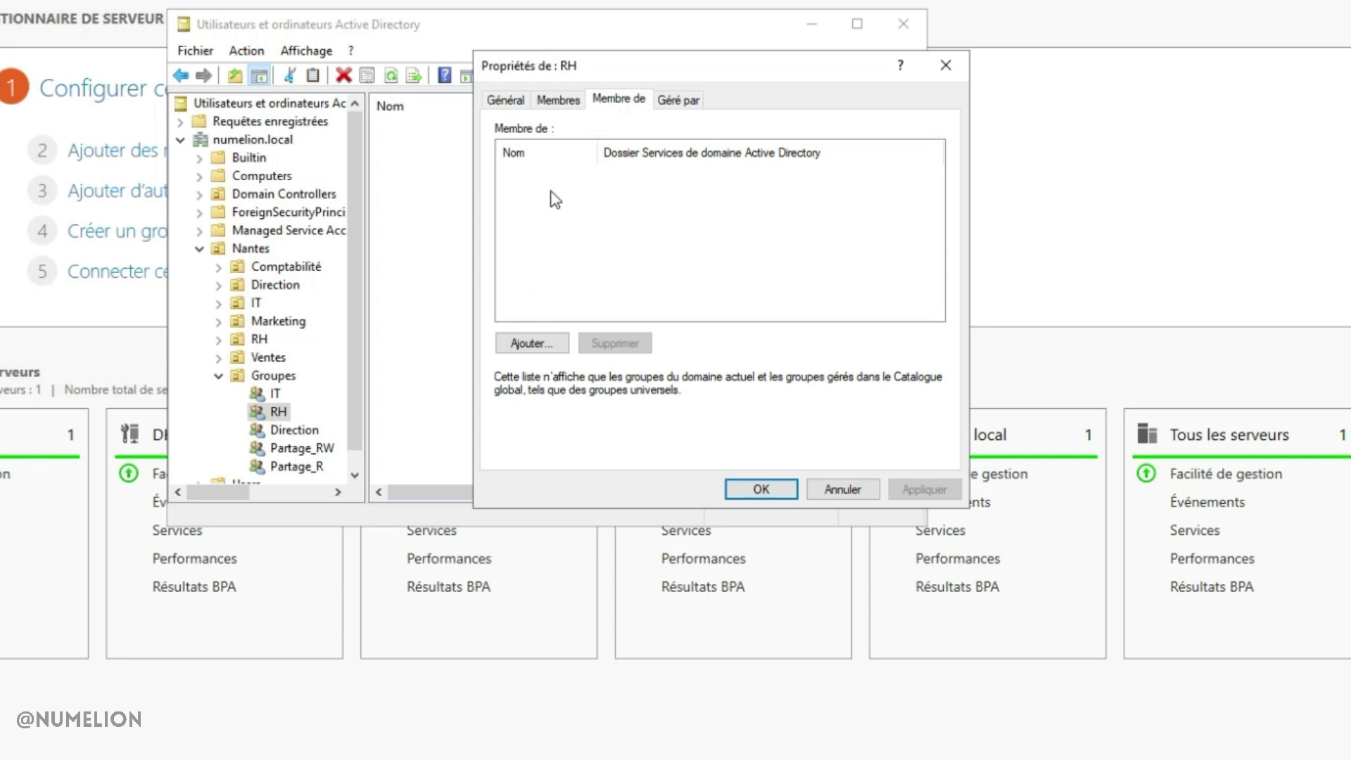
left_click(532, 344)
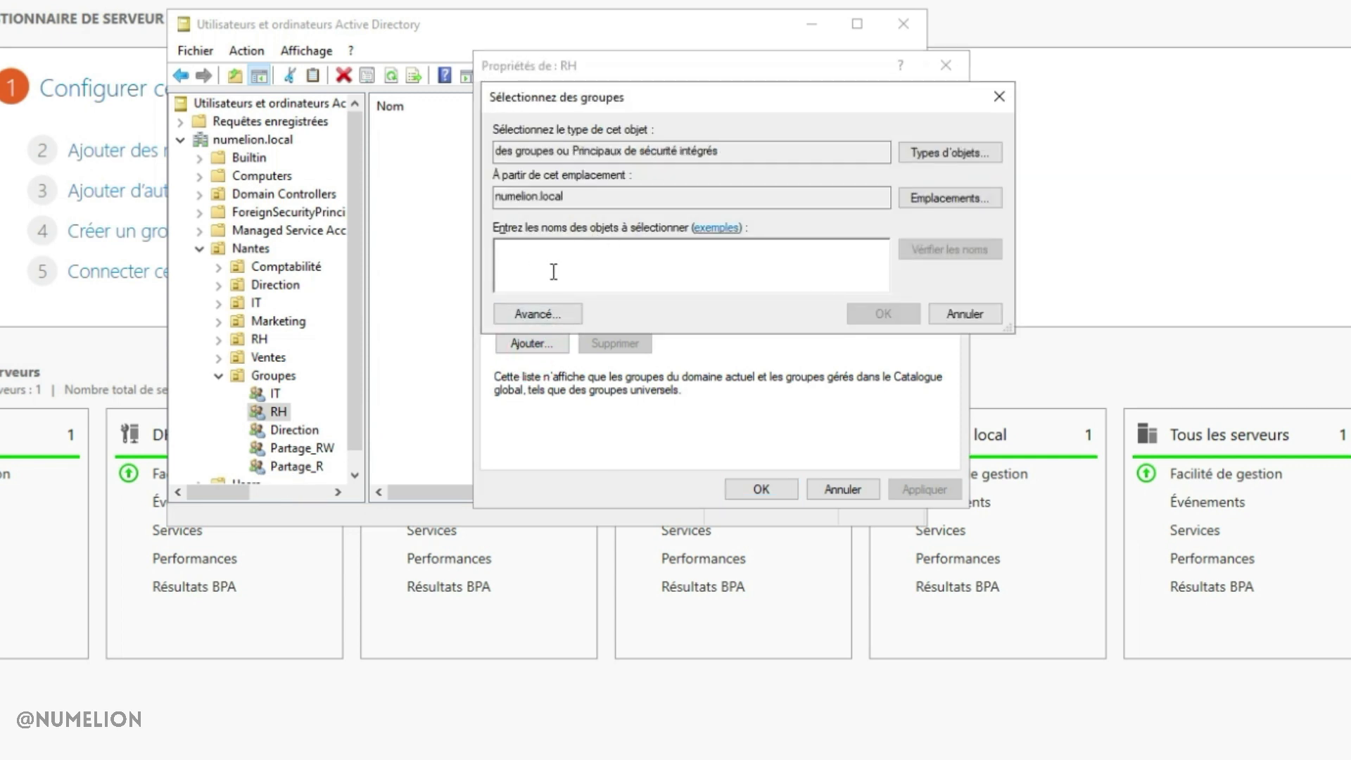
type("partage_r")
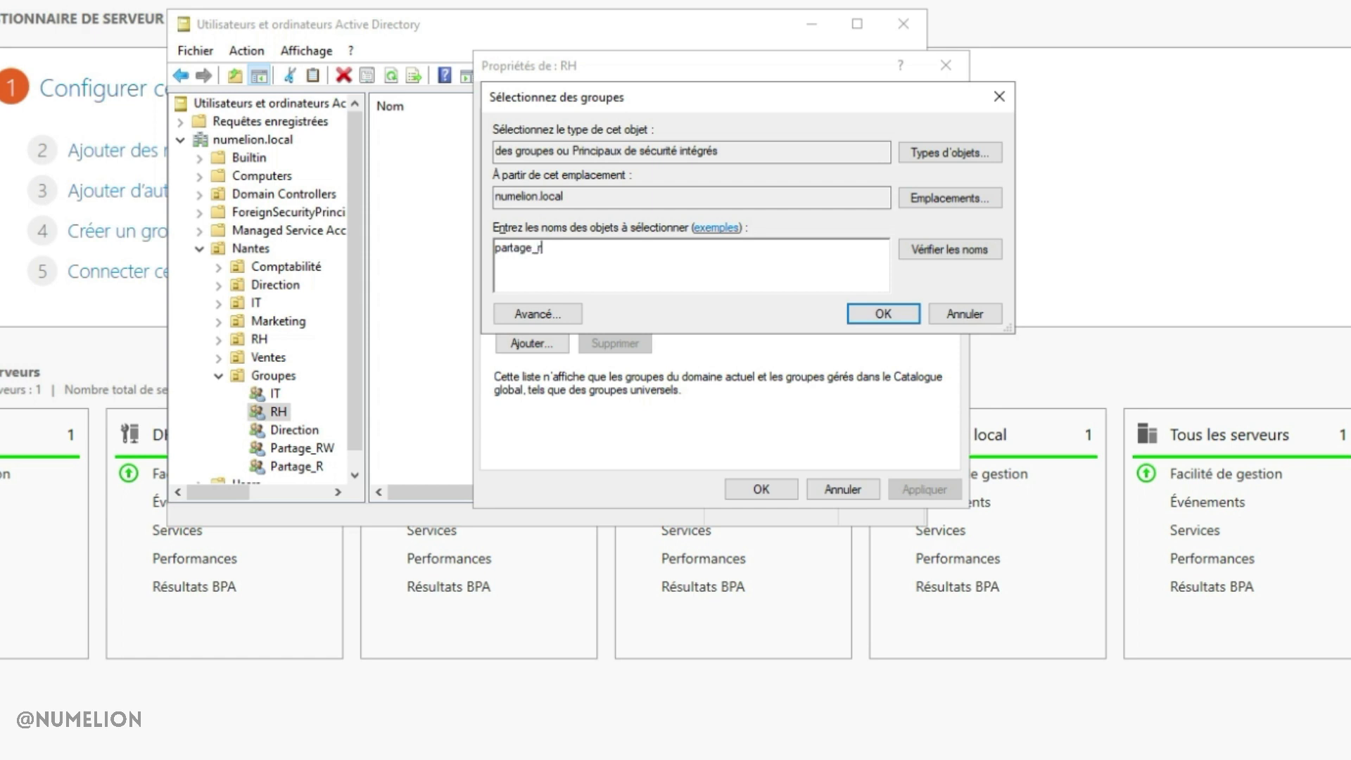
key("Return")
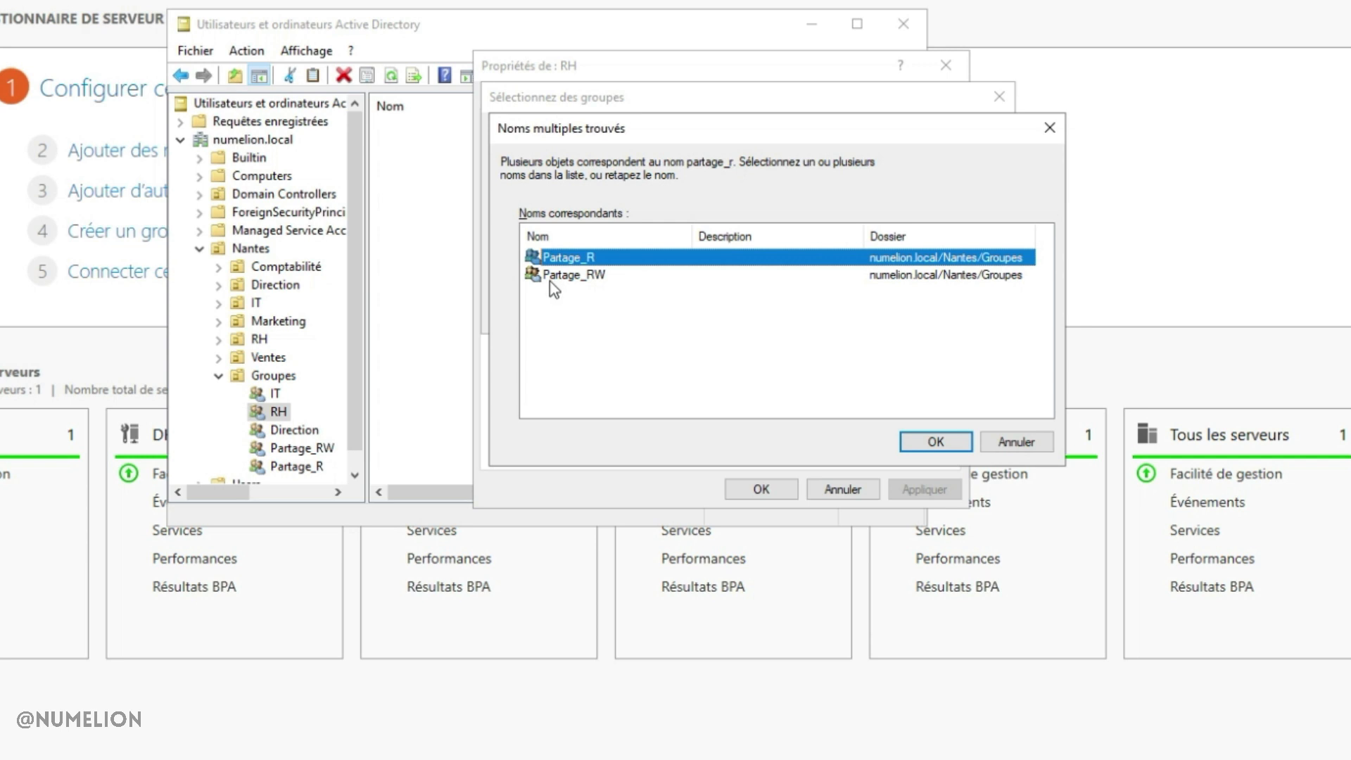
left_click(588, 276)
left_click(574, 257)
left_click(939, 441)
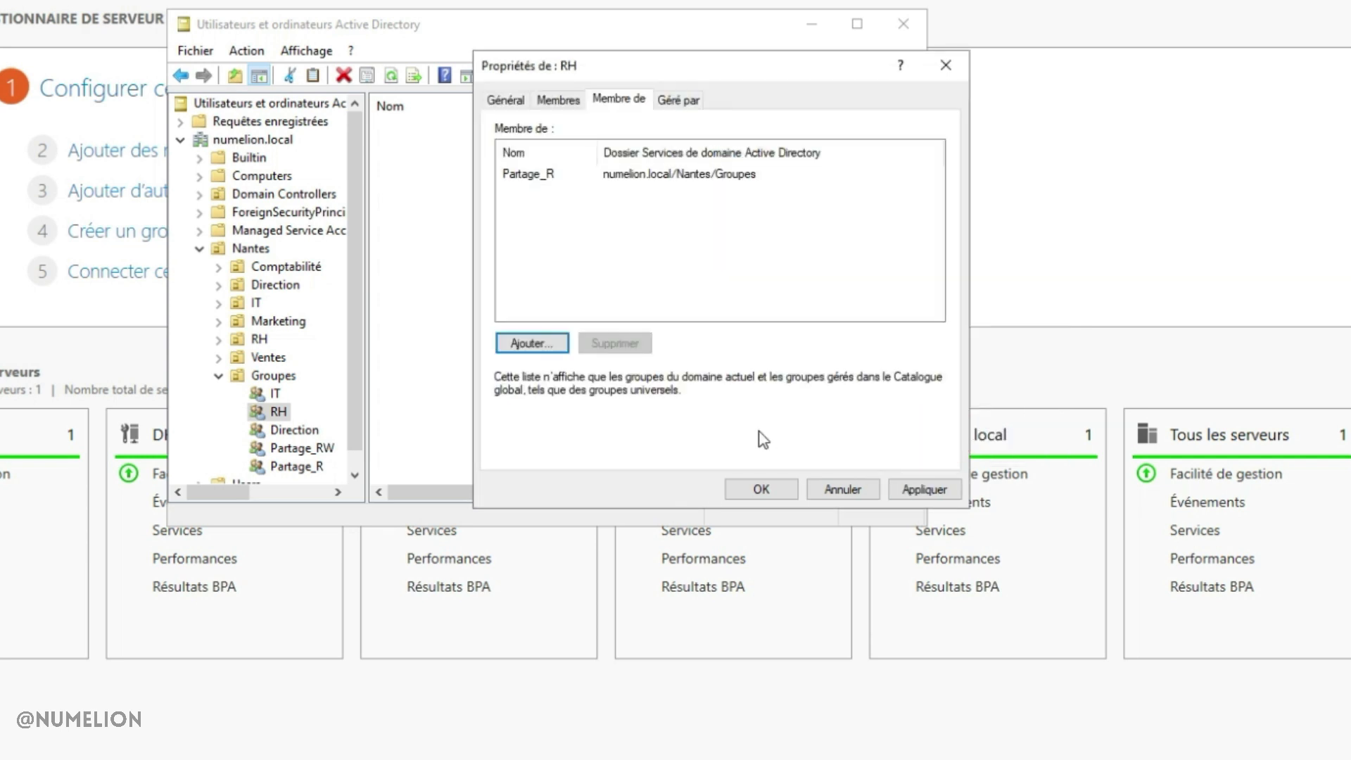
left_click(912, 488)
left_click(774, 488)
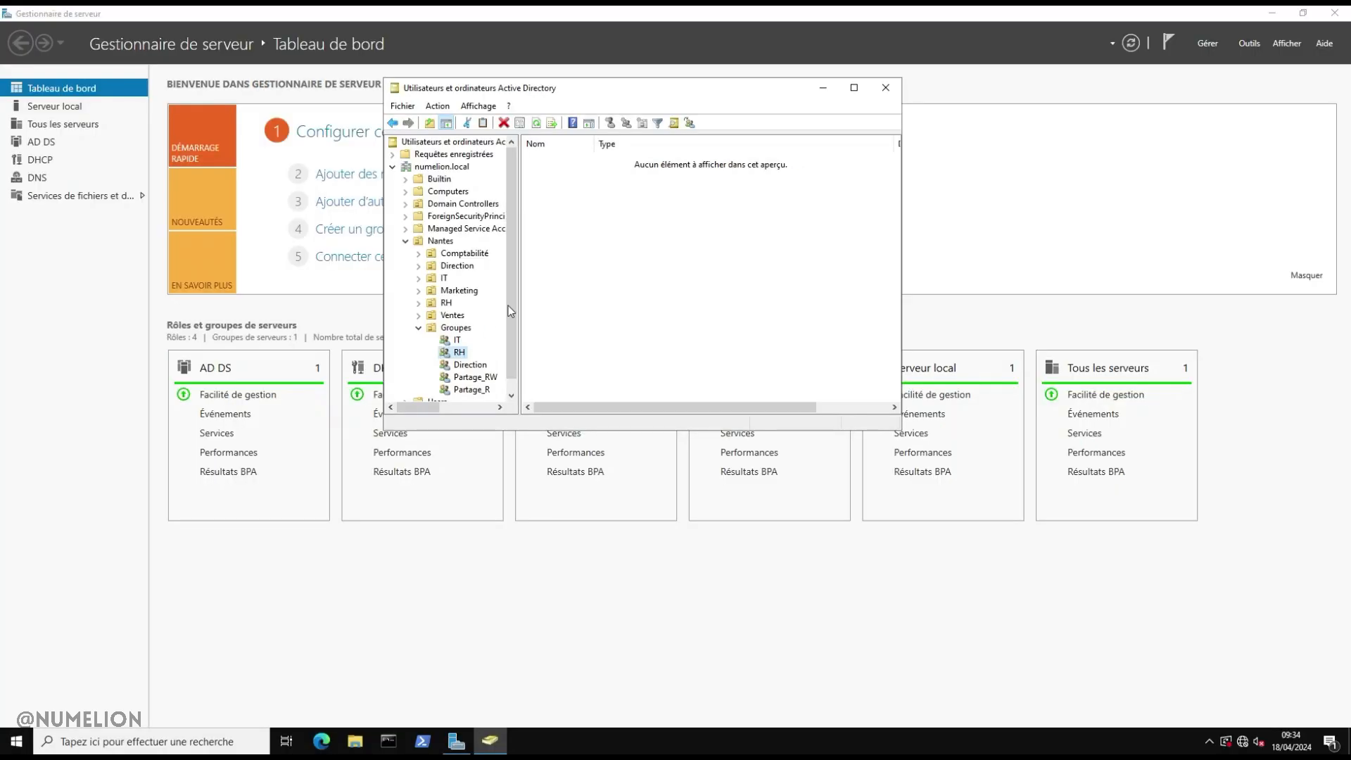
left_click(823, 88)
Share the desktop folder partage as partage via Partage avancé and show its permissions
left_click(1303, 13)
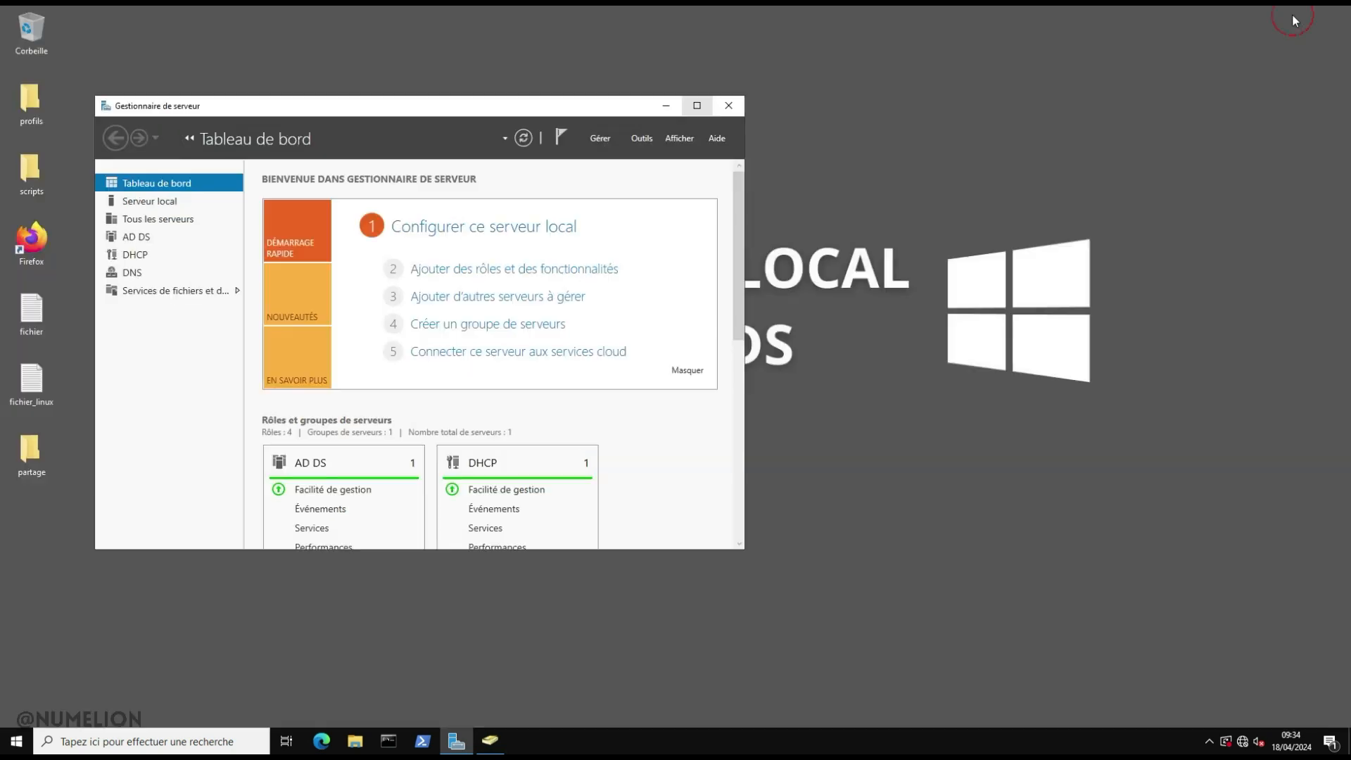
left_click(666, 106)
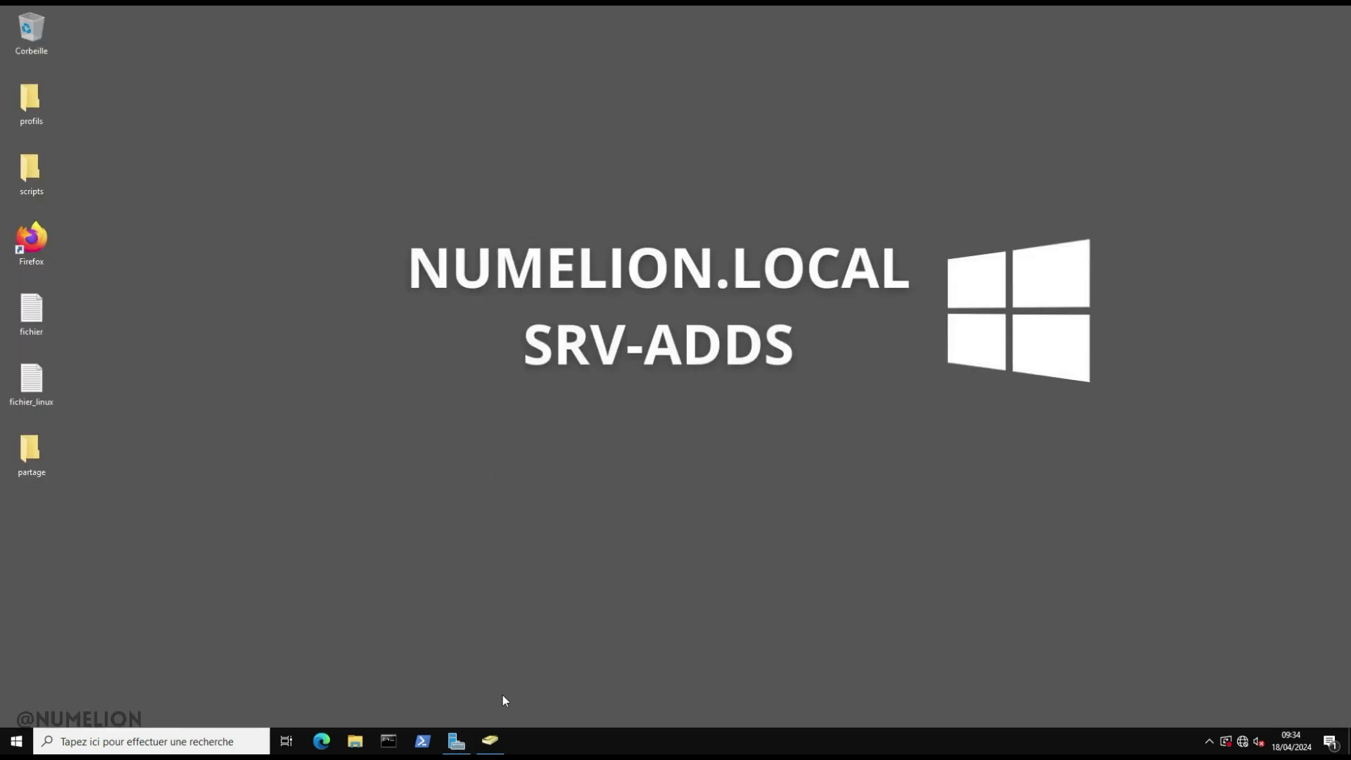
right_click(41, 456)
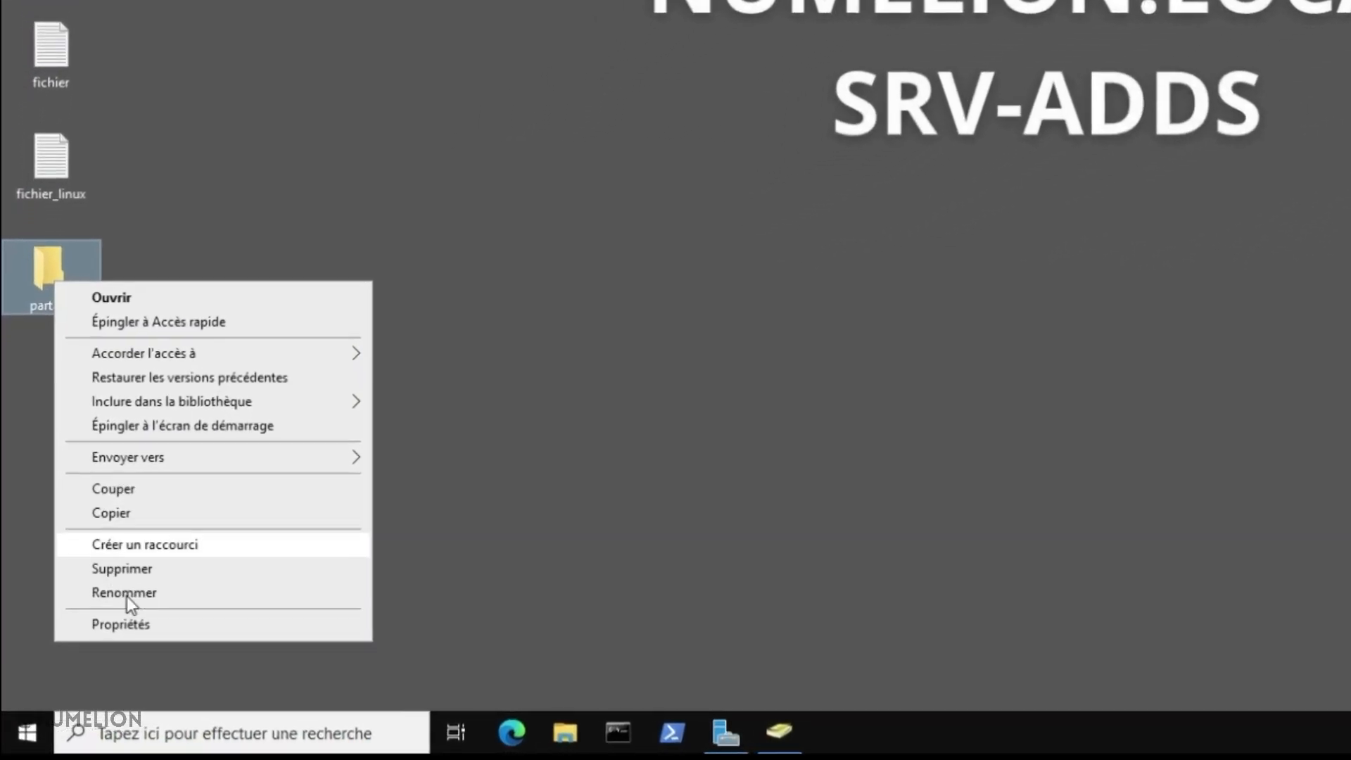
left_click(126, 624)
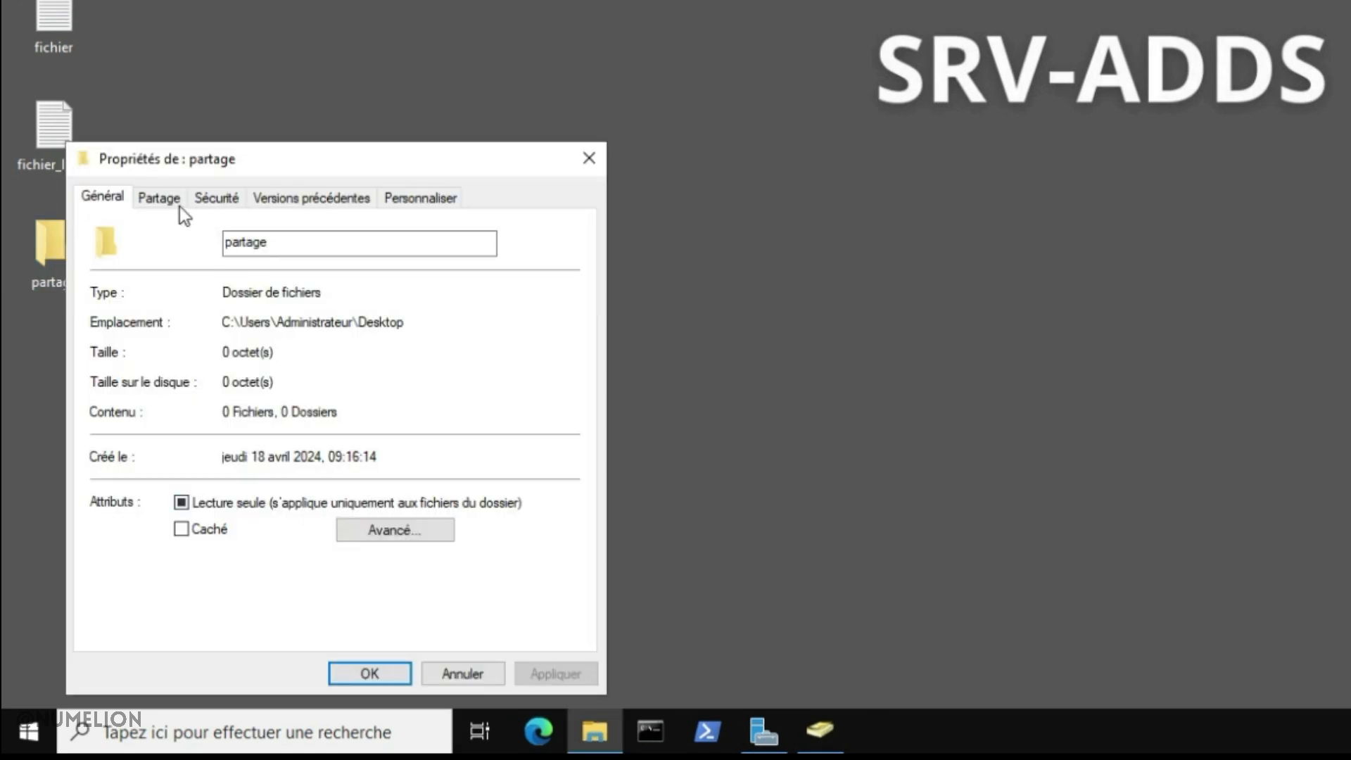
left_click(161, 225)
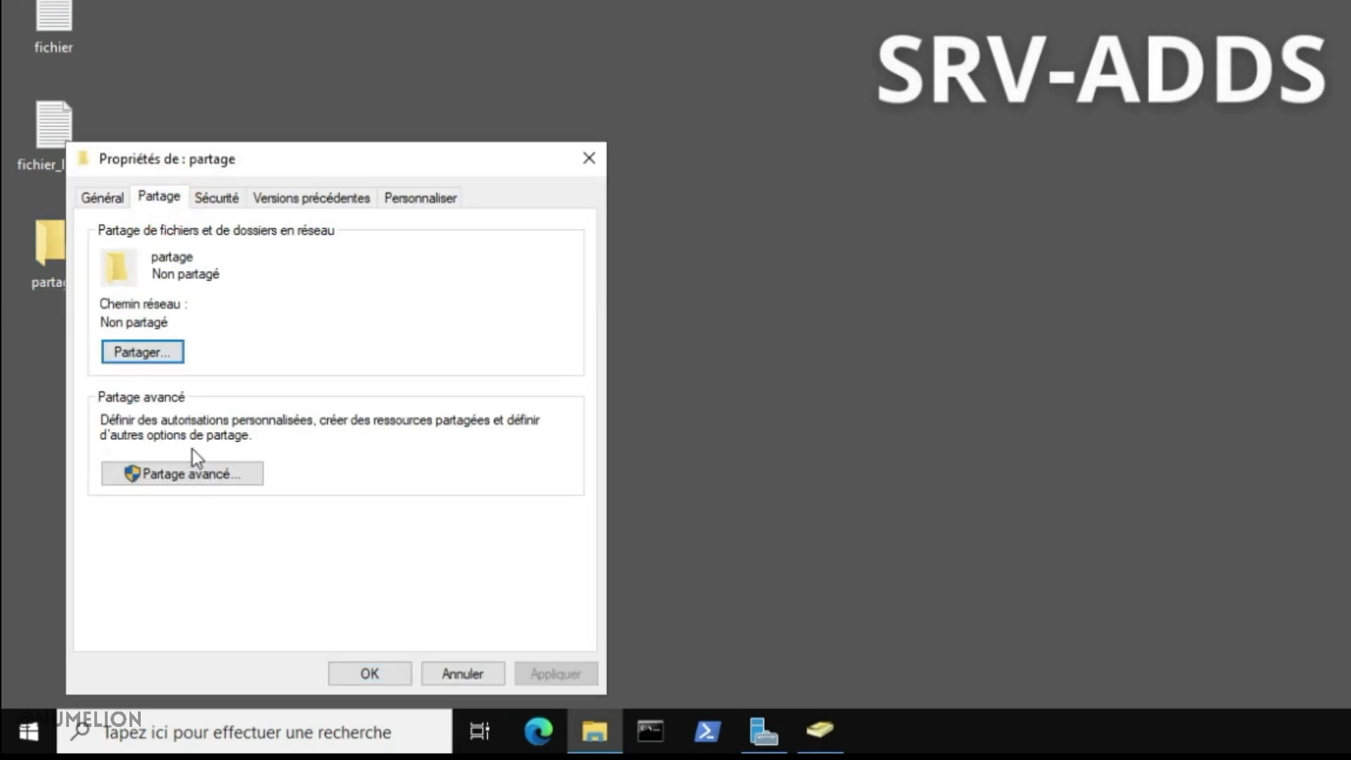
left_click(201, 477)
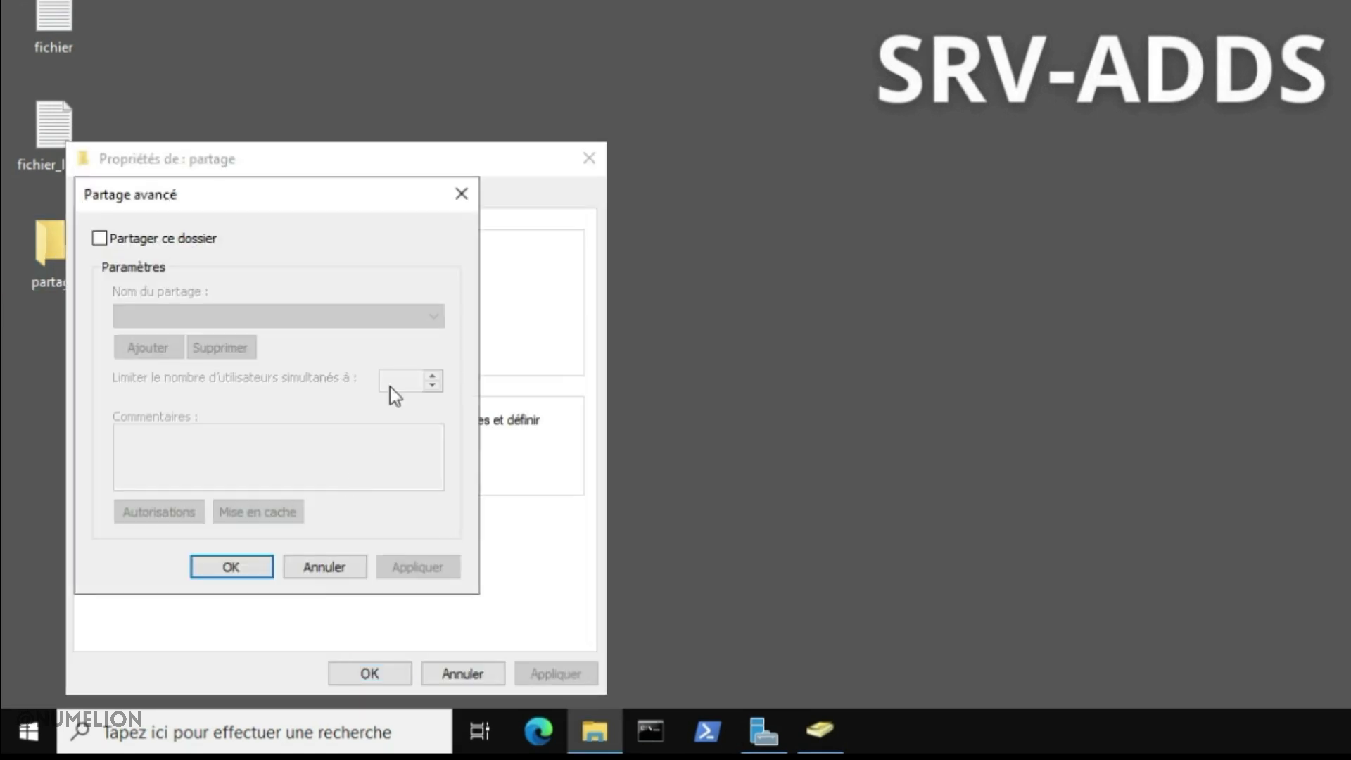
left_click(141, 242)
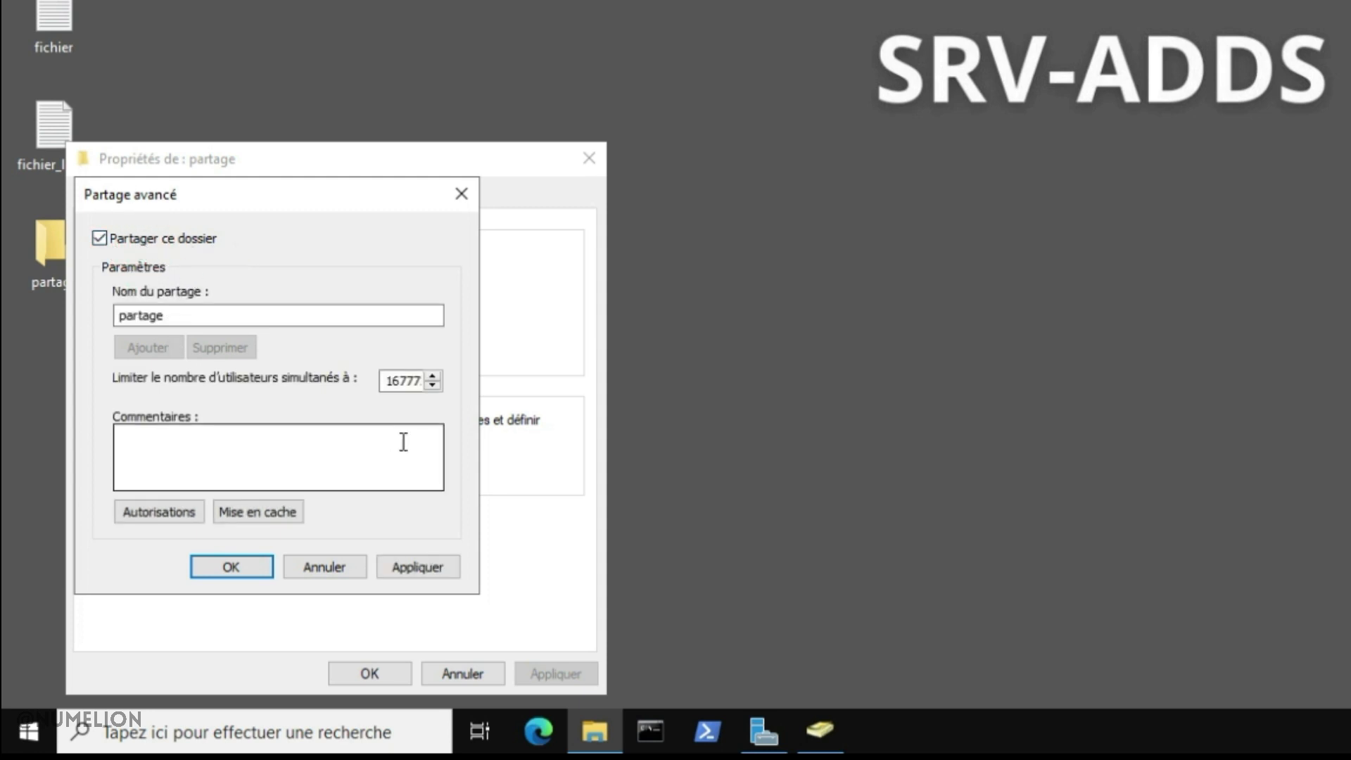
left_click(171, 515)
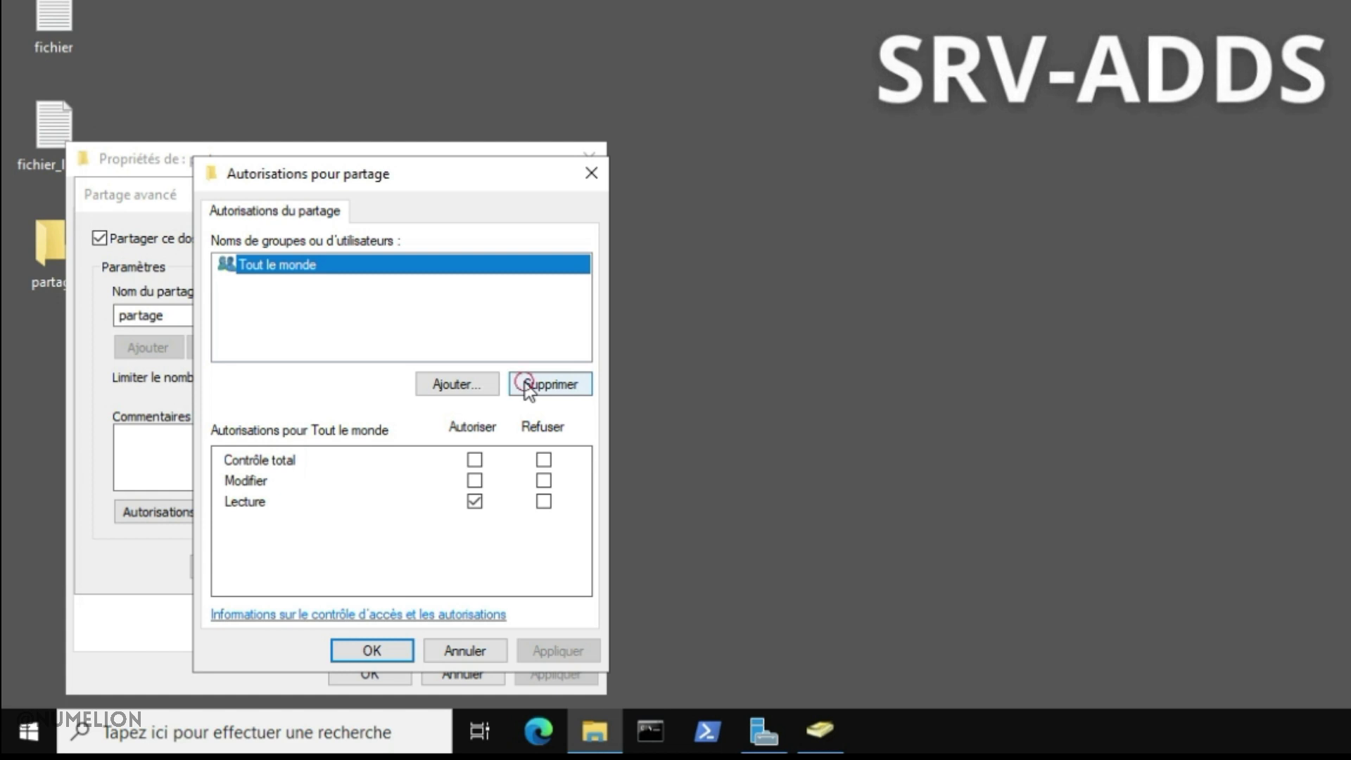
Replace Tout le monde with Partage_R and Partage_RW in the share permissions
left_click(526, 382)
left_click(456, 384)
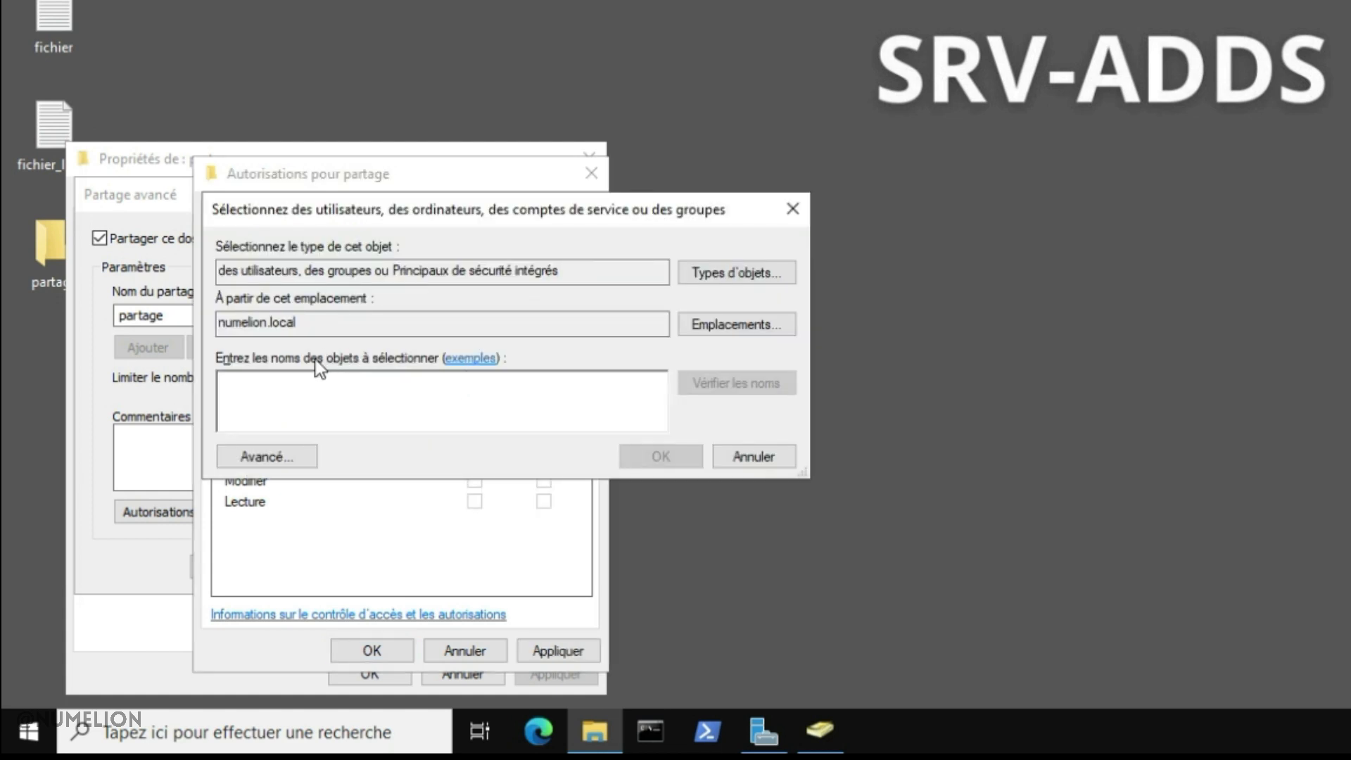
type("partage")
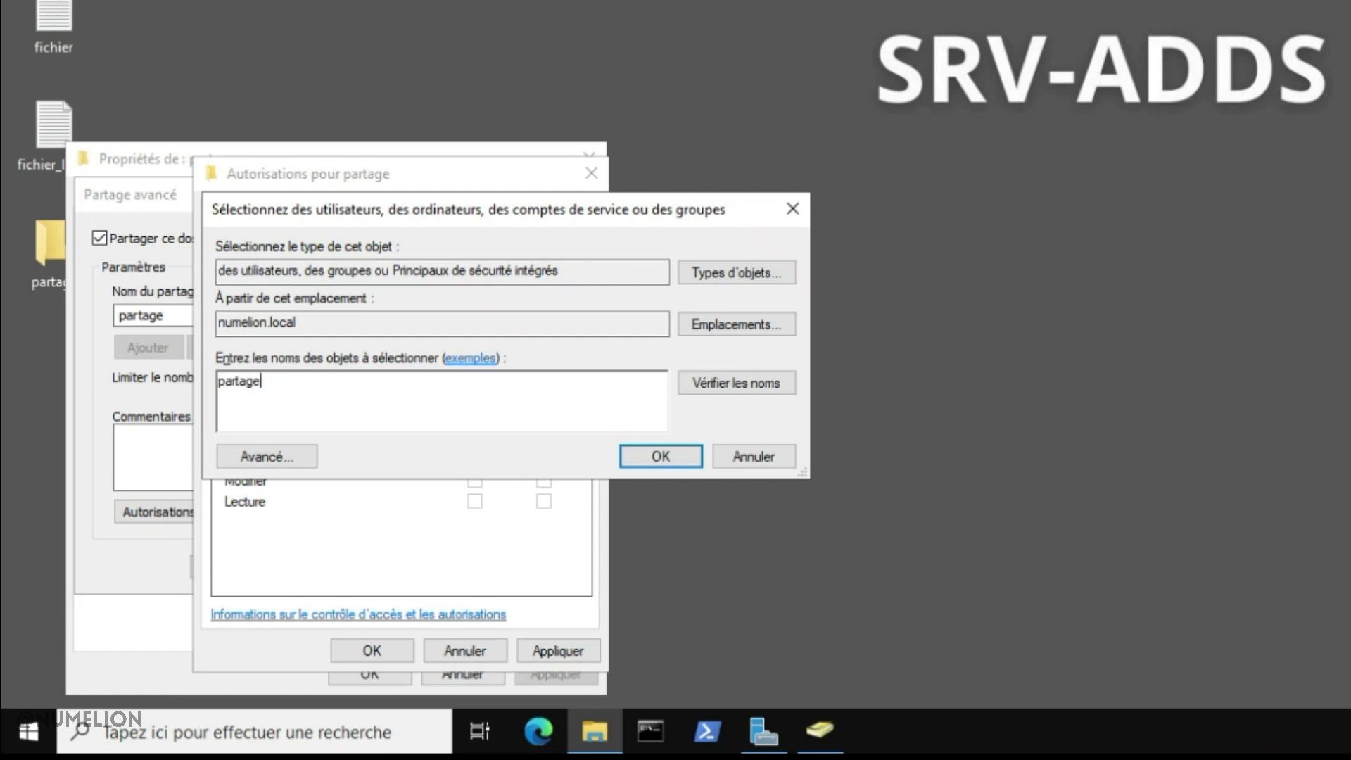
type("_r")
key("Return")
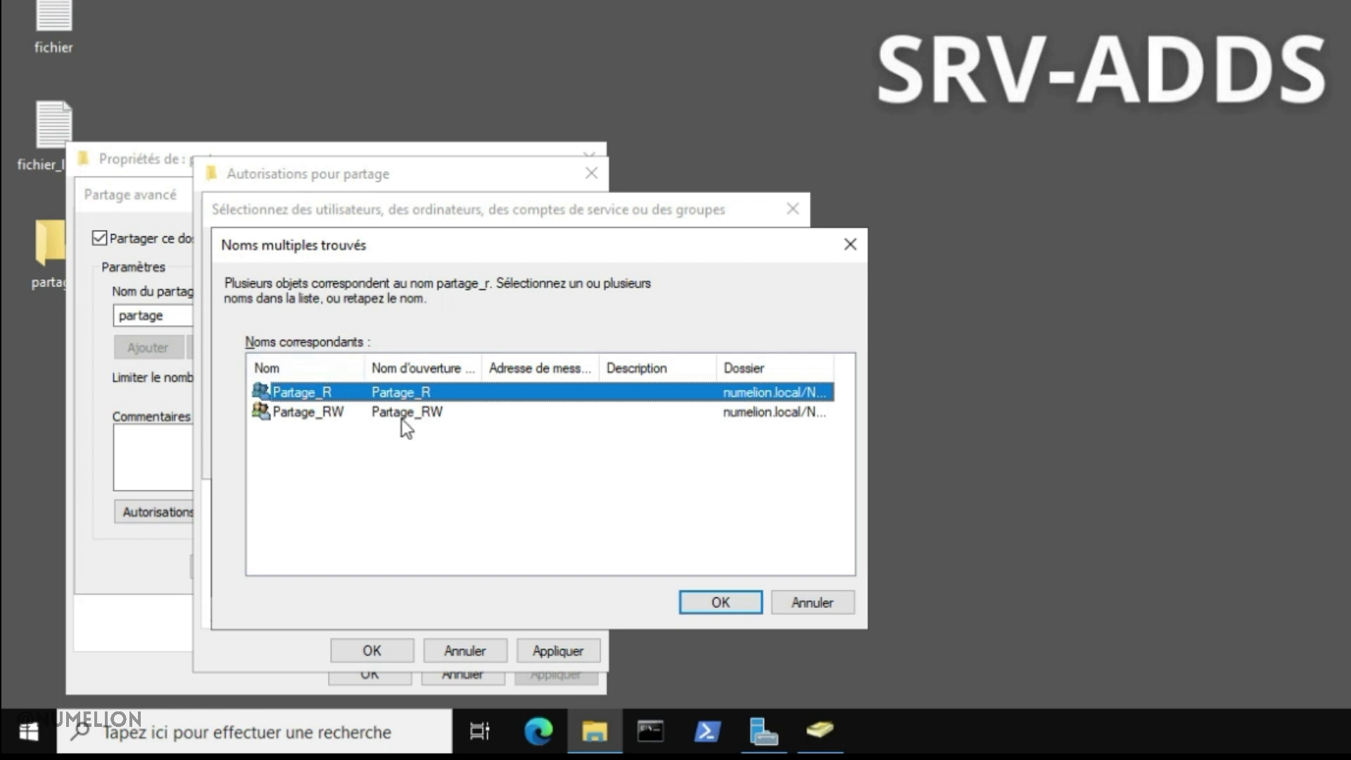
left_click(345, 412, "ctrl")
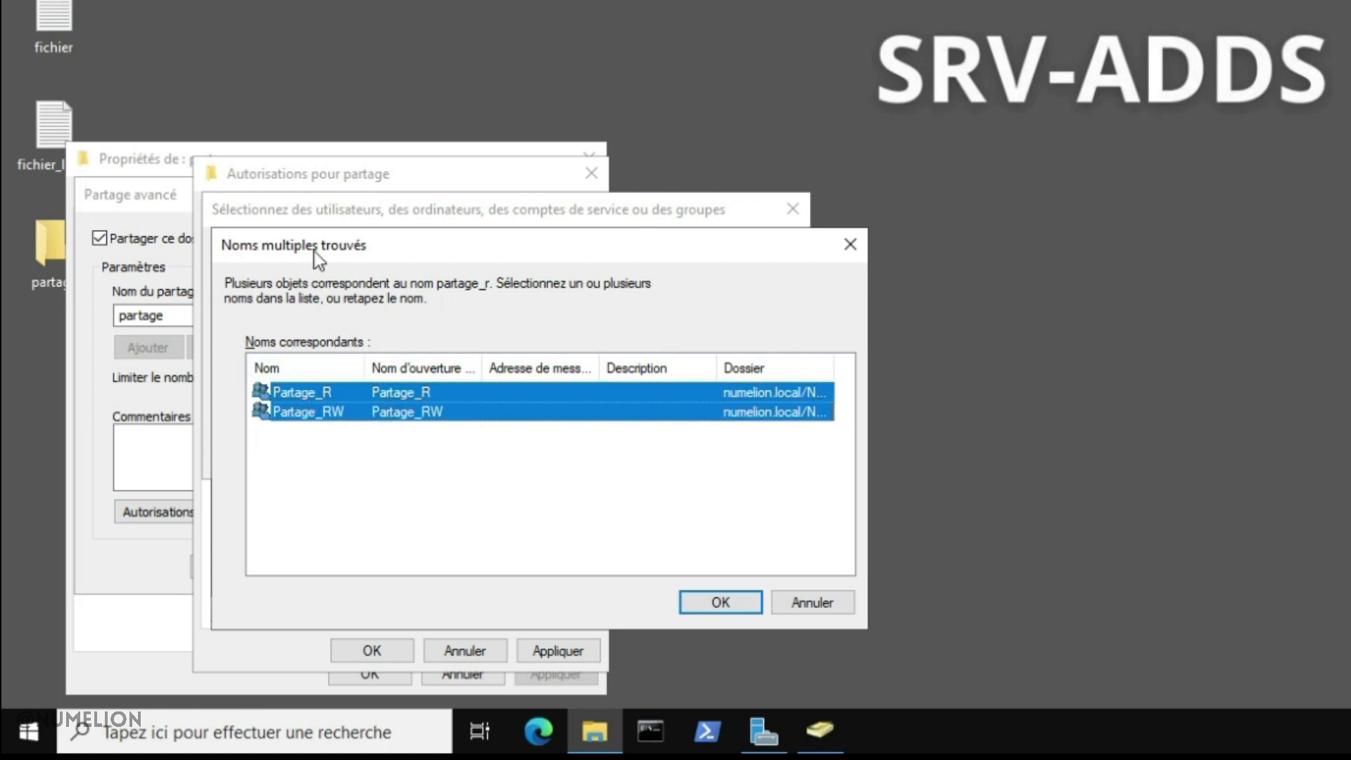
left_click(746, 603)
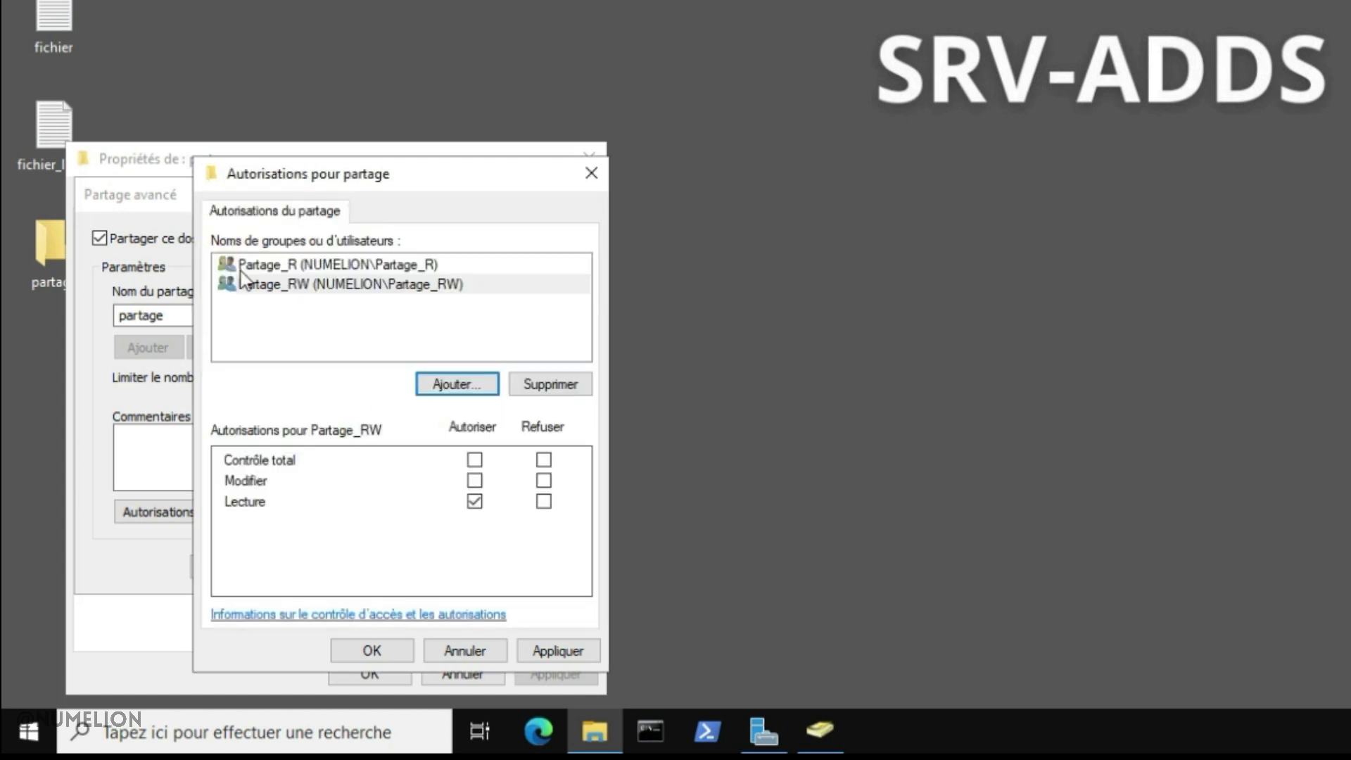
Allow Modifier for Partage_RW, leave Partage_R on Lecture, and save the sharing settings
left_click(326, 263)
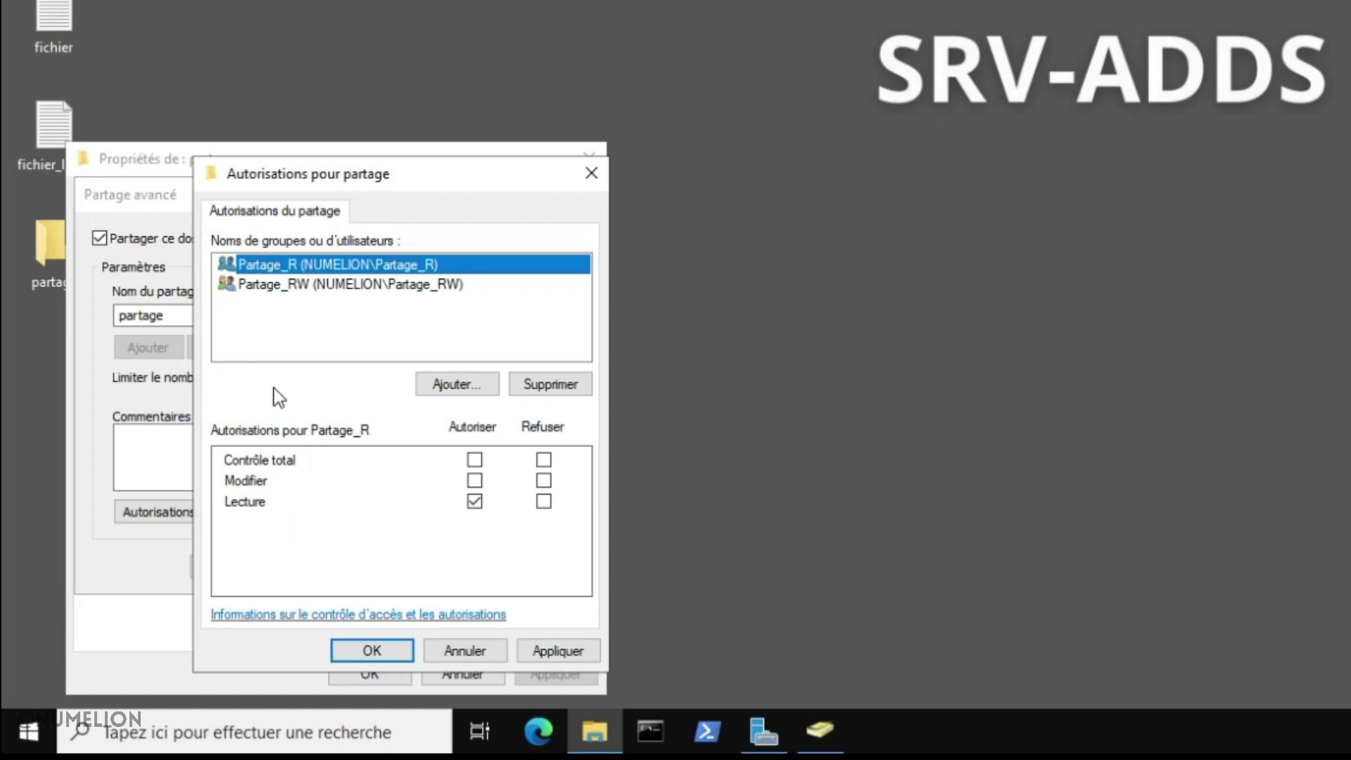
left_click(282, 286)
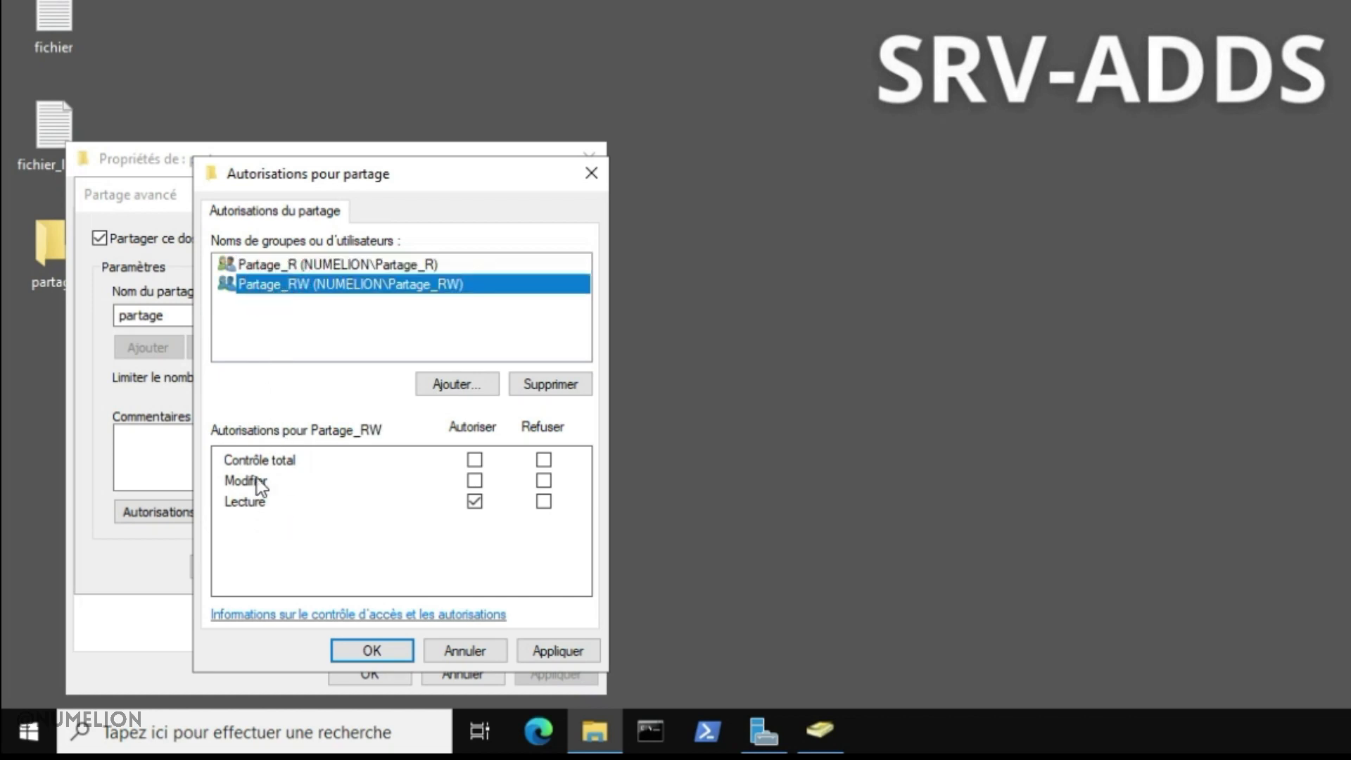
left_click(474, 481)
left_click(553, 658)
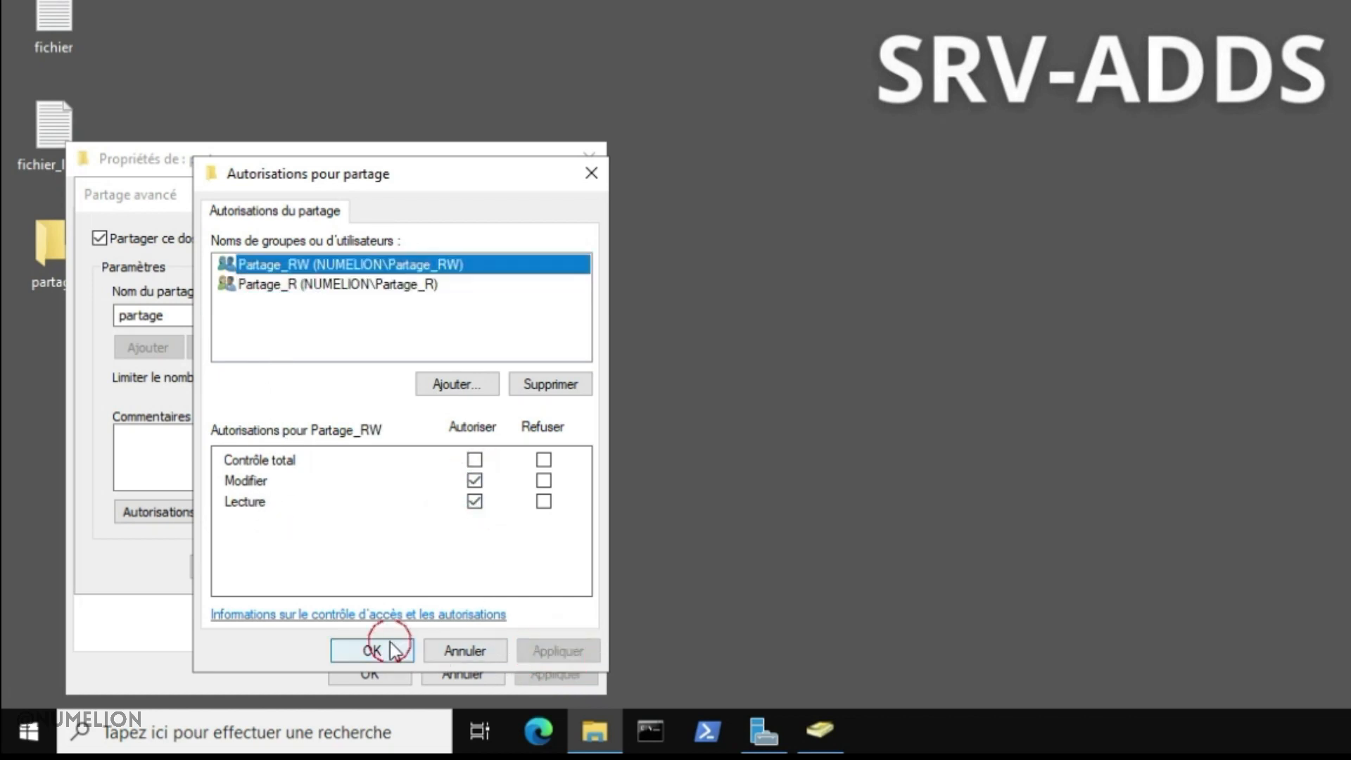
left_click(386, 649)
left_click(238, 568)
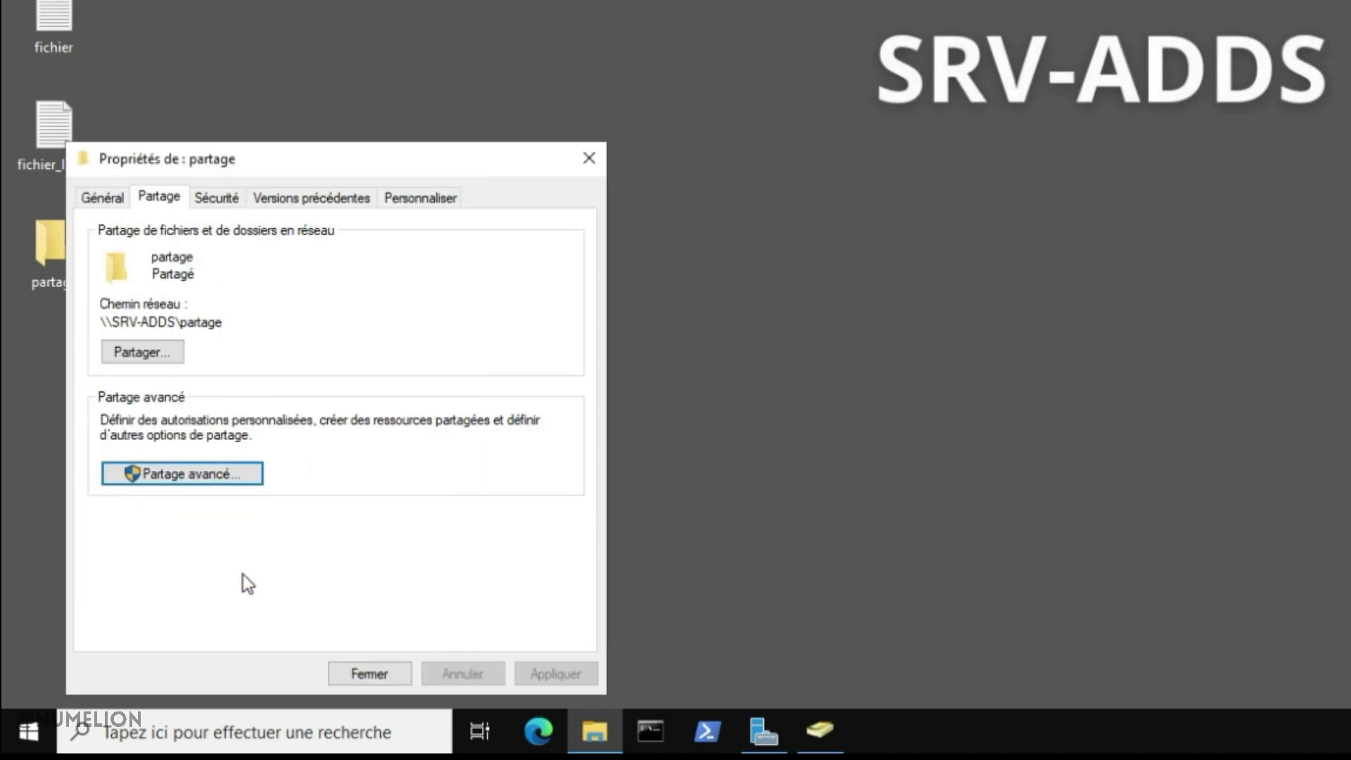
In the partage folder's Sécurité > Avancé settings, disable inheritance and delete all inherited entries
left_click_drag(120, 321, 216, 321)
left_click(243, 574)
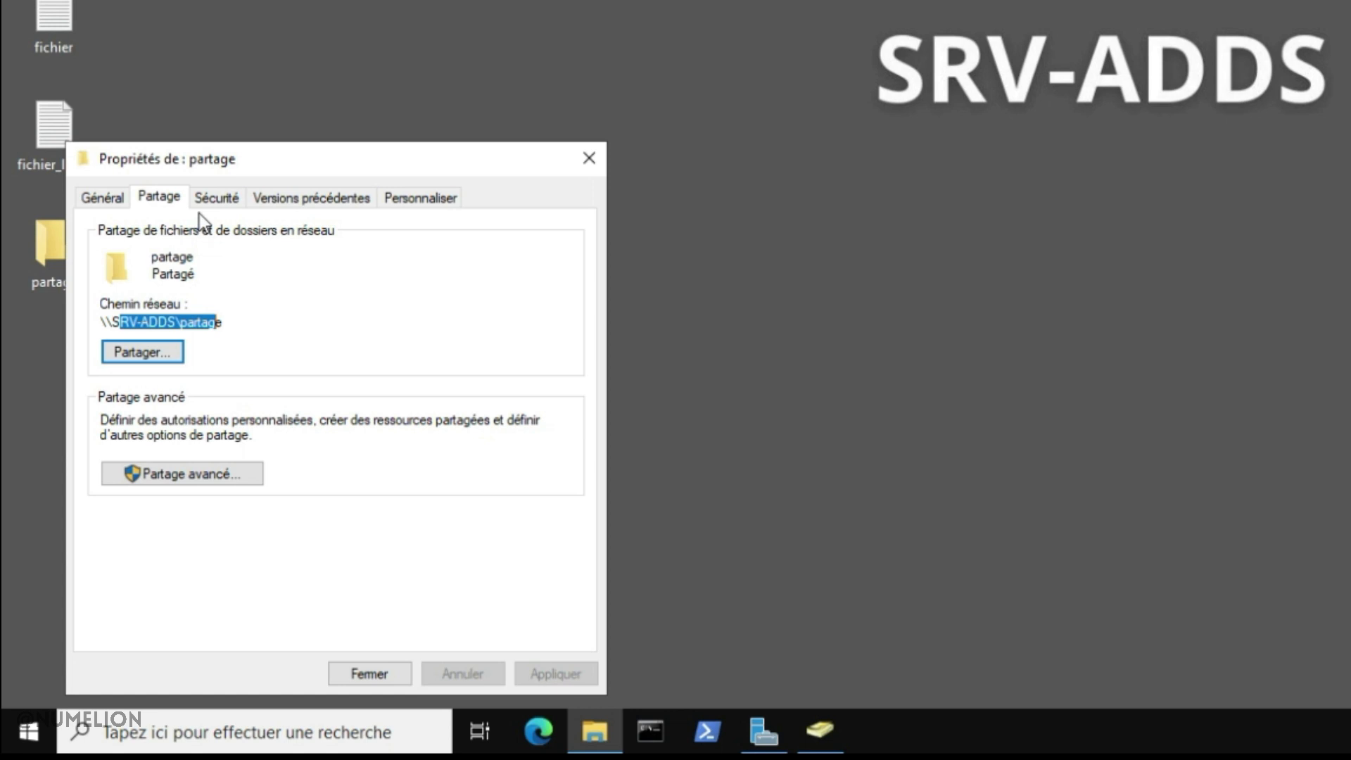
left_click(213, 197)
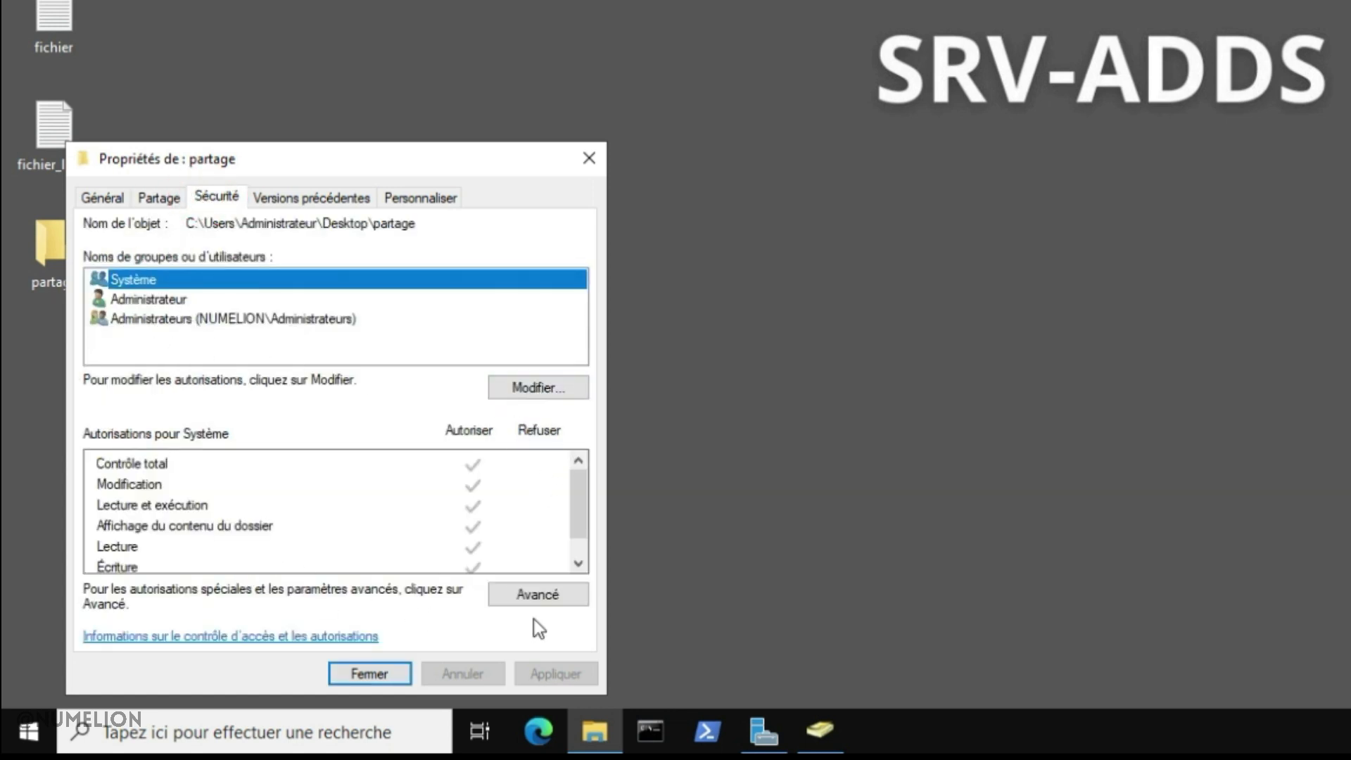
left_click(537, 596)
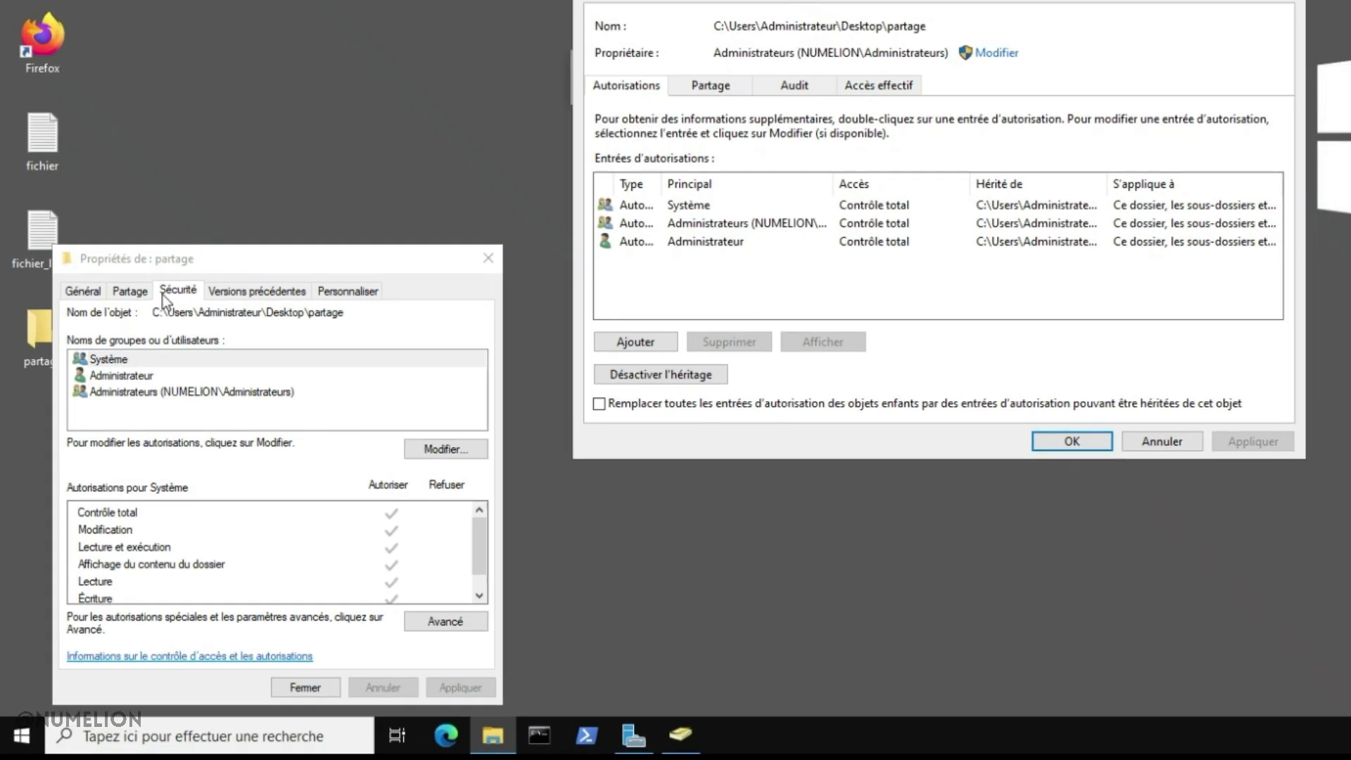
left_click_drag(872, 34, 600, 220)
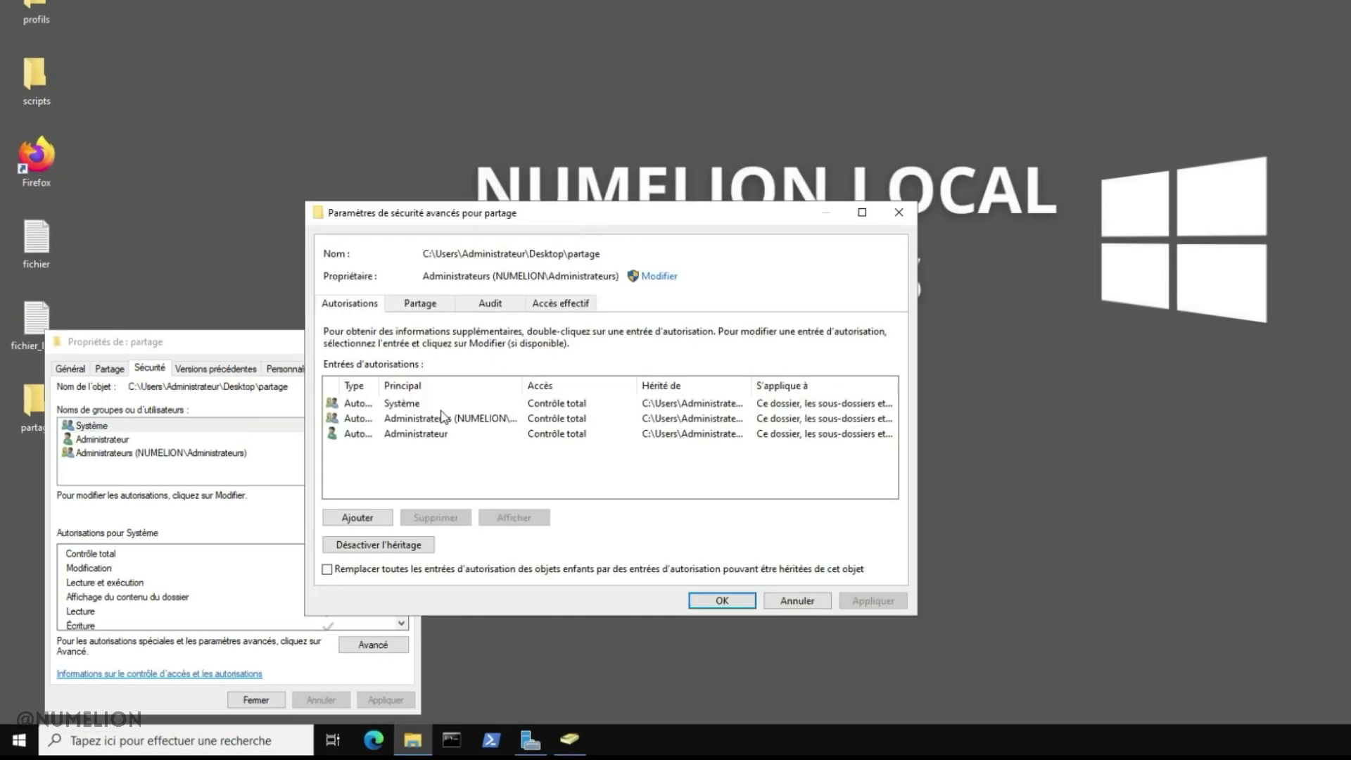
left_click(392, 545)
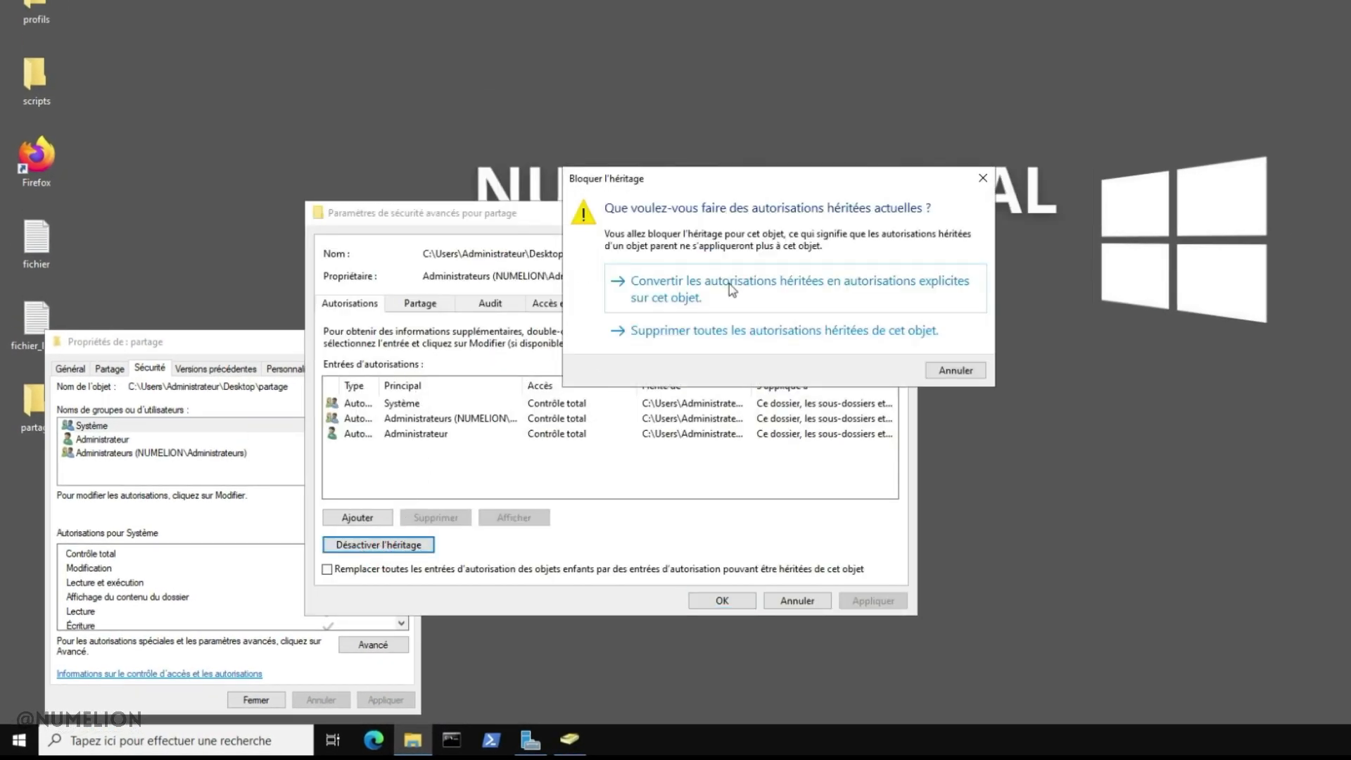
left_click(688, 329)
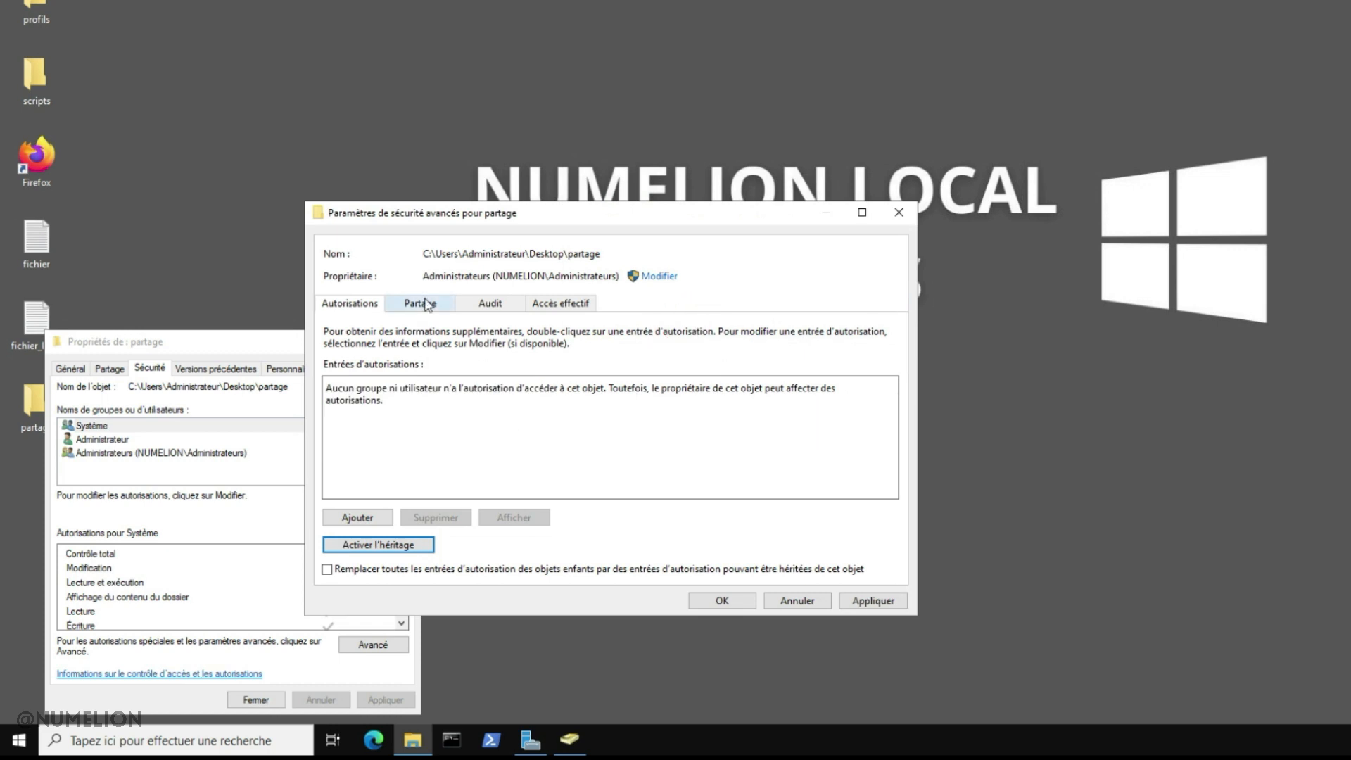
Add a permission entry for Partage_R on the partage folder, keeping the default read access
left_click(371, 520)
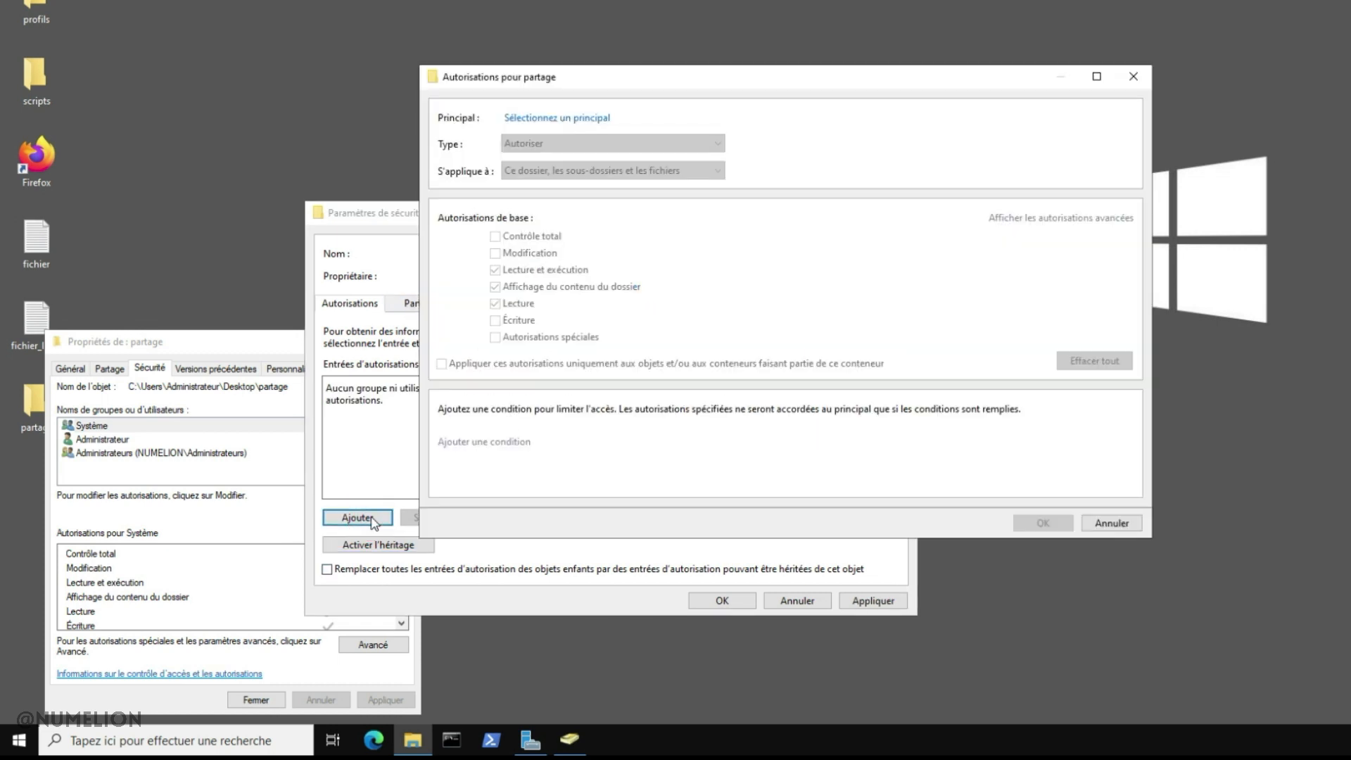
left_click(549, 118)
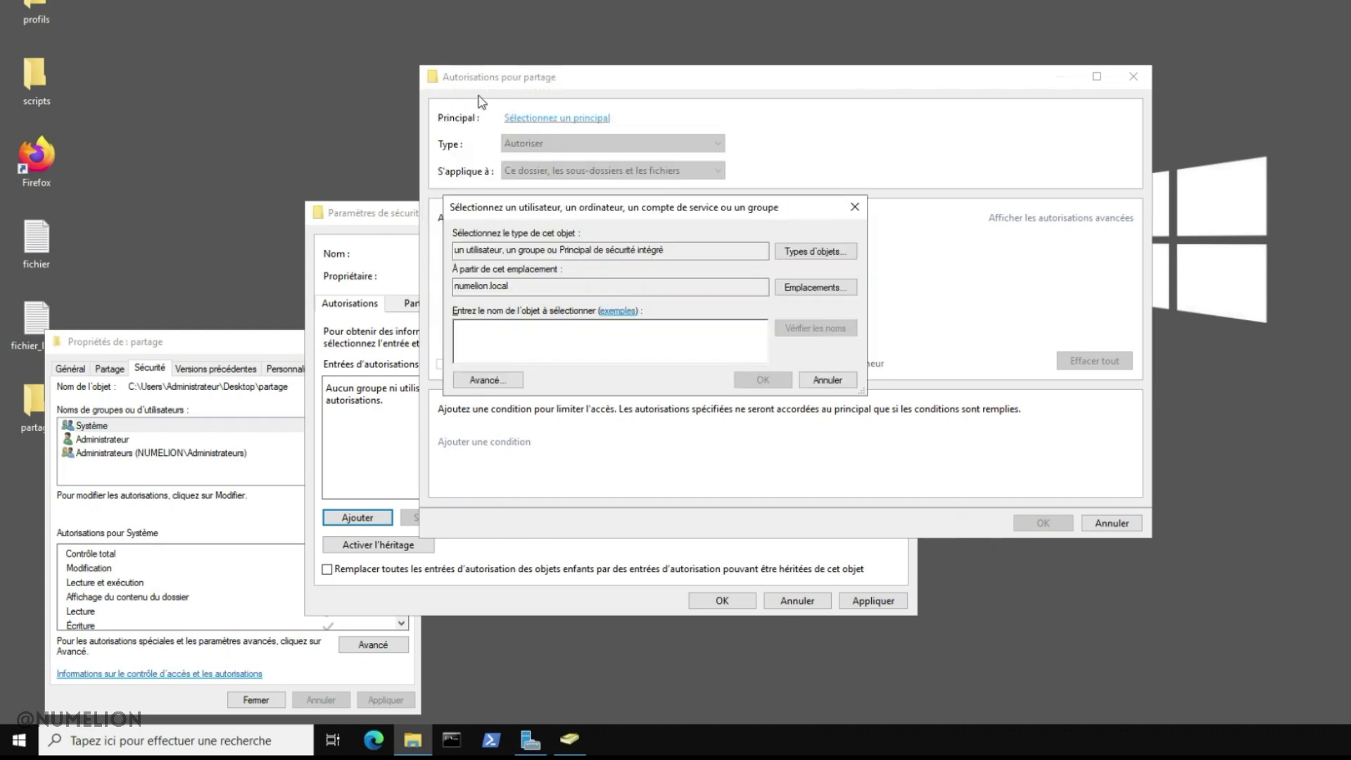
type("partage")
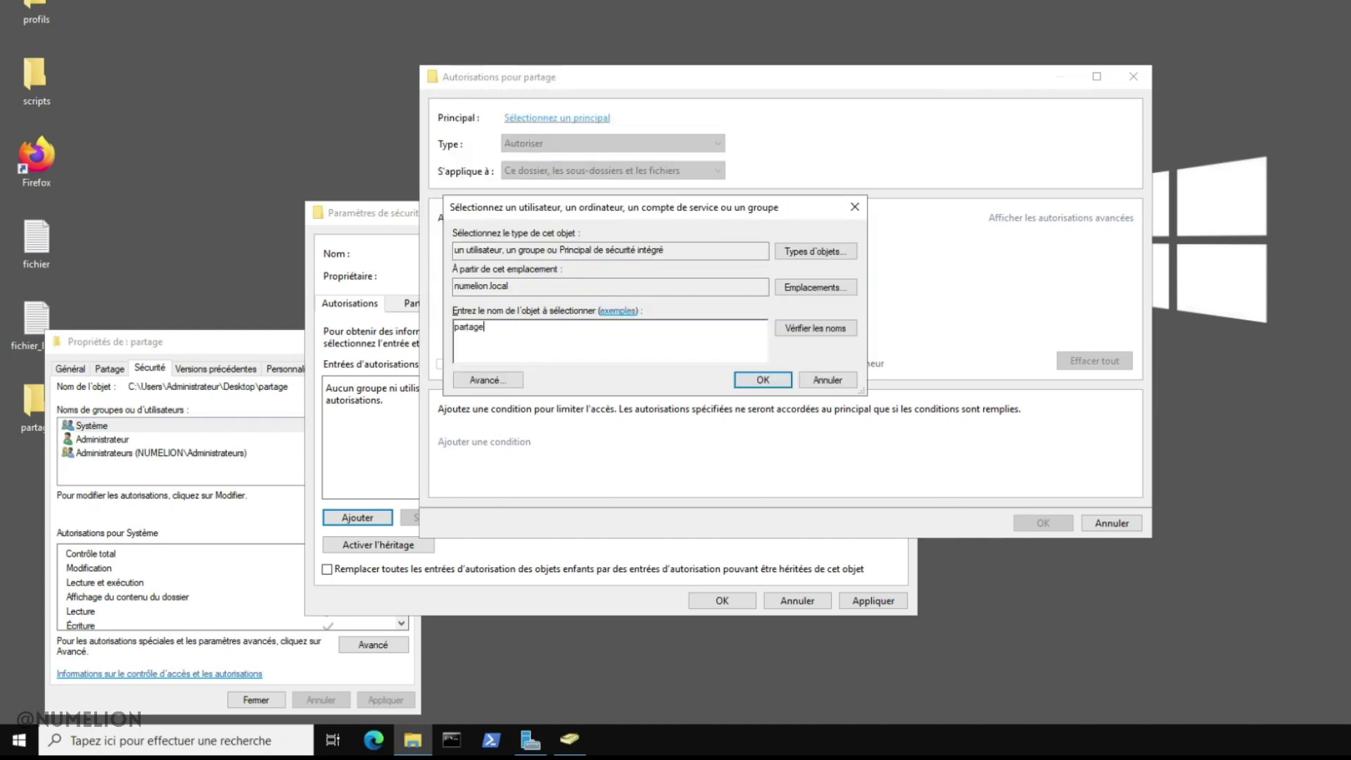
key("Return")
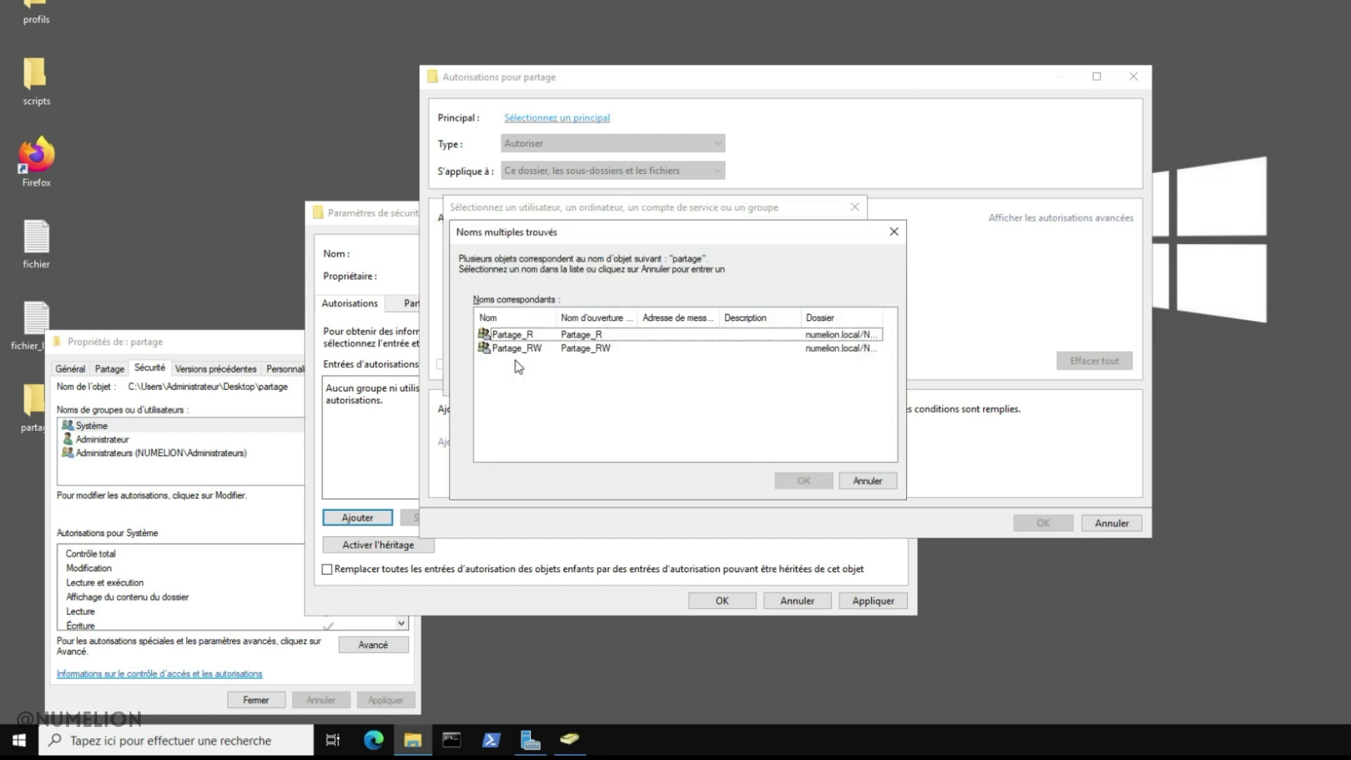
left_click(533, 349)
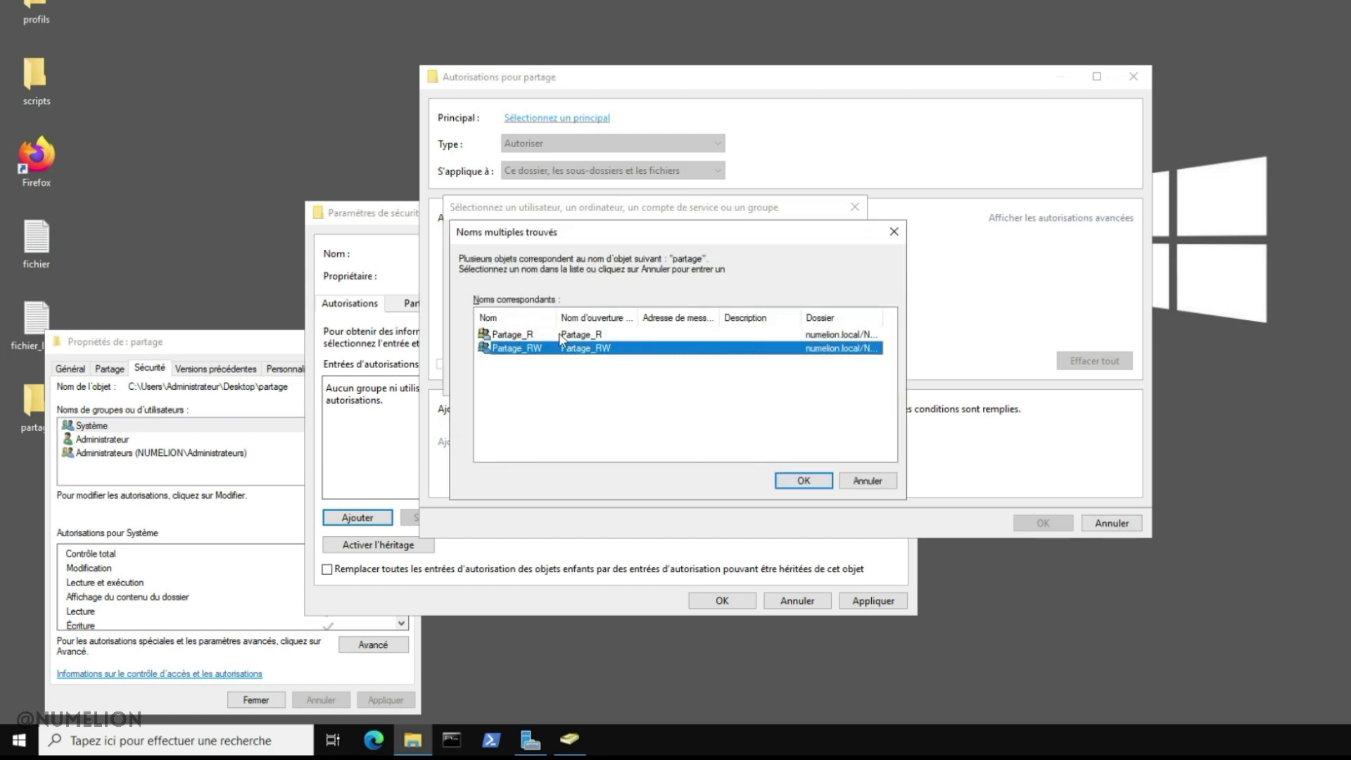
left_click(556, 335)
left_click(803, 481)
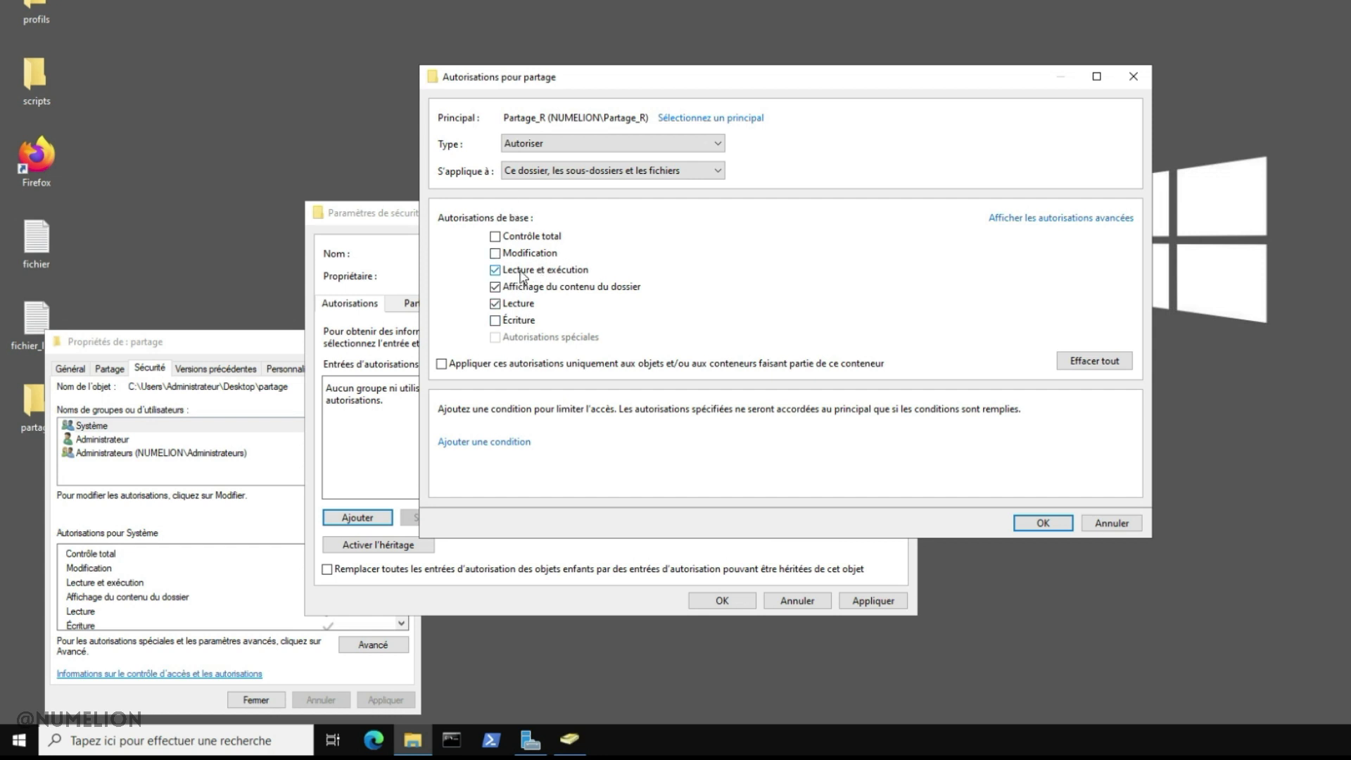
left_click(1033, 522)
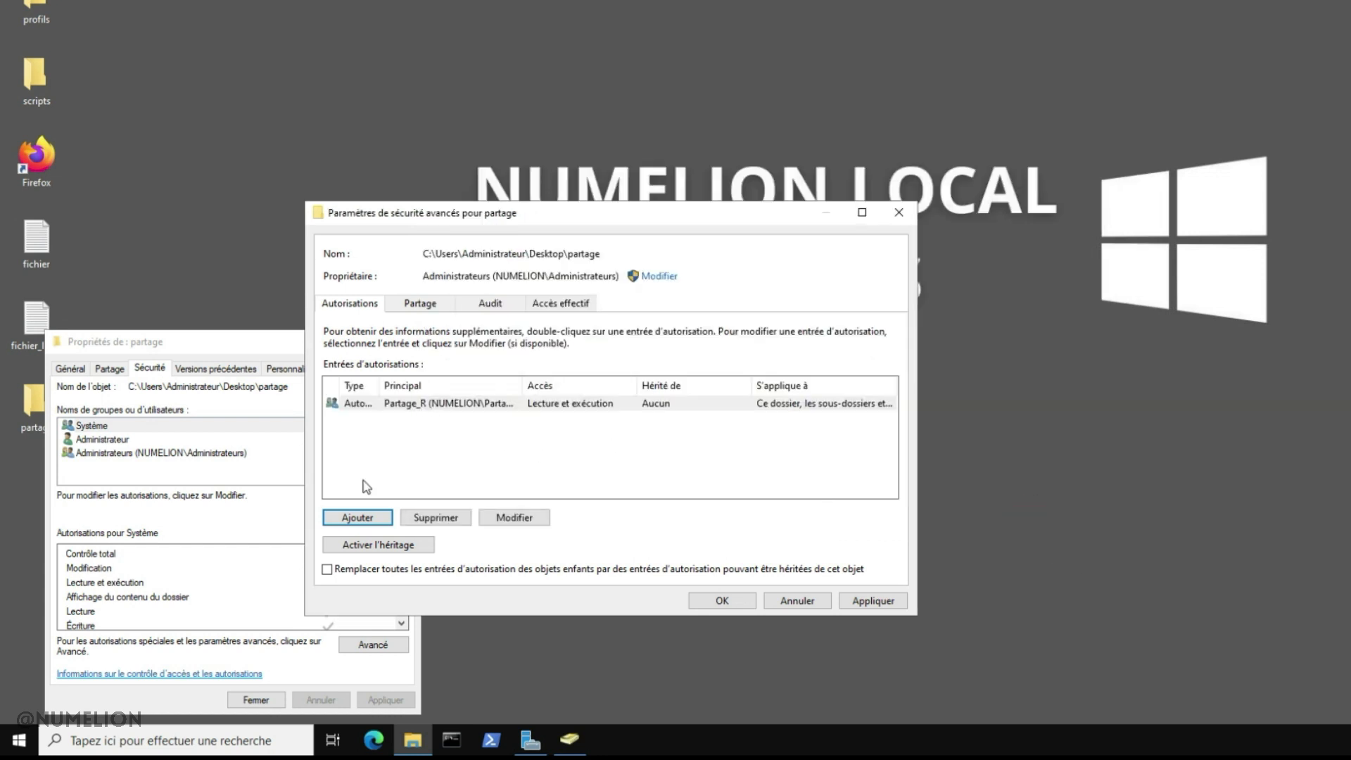
Add a permission entry for Partage_RW with Écriture and Modification allowed
left_click(373, 518)
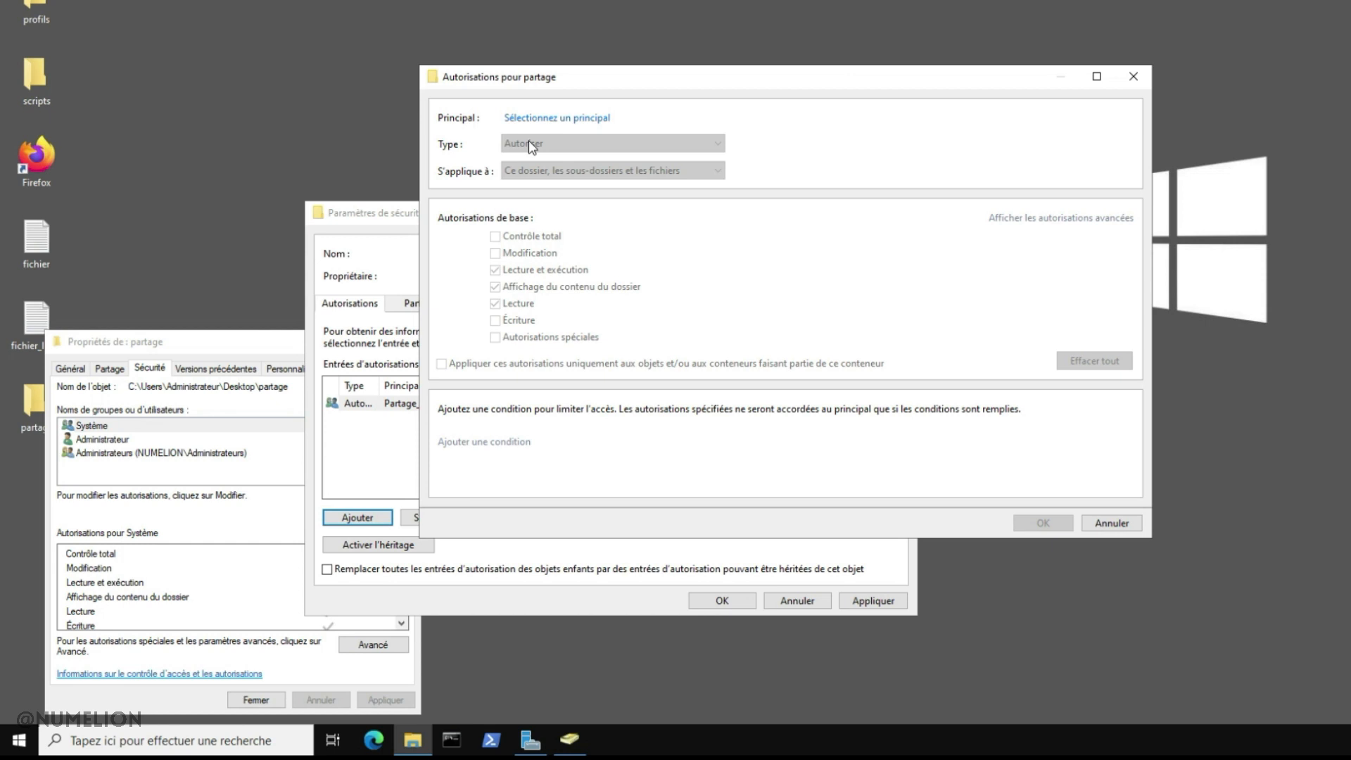
left_click(539, 118)
type("partage")
key("Return")
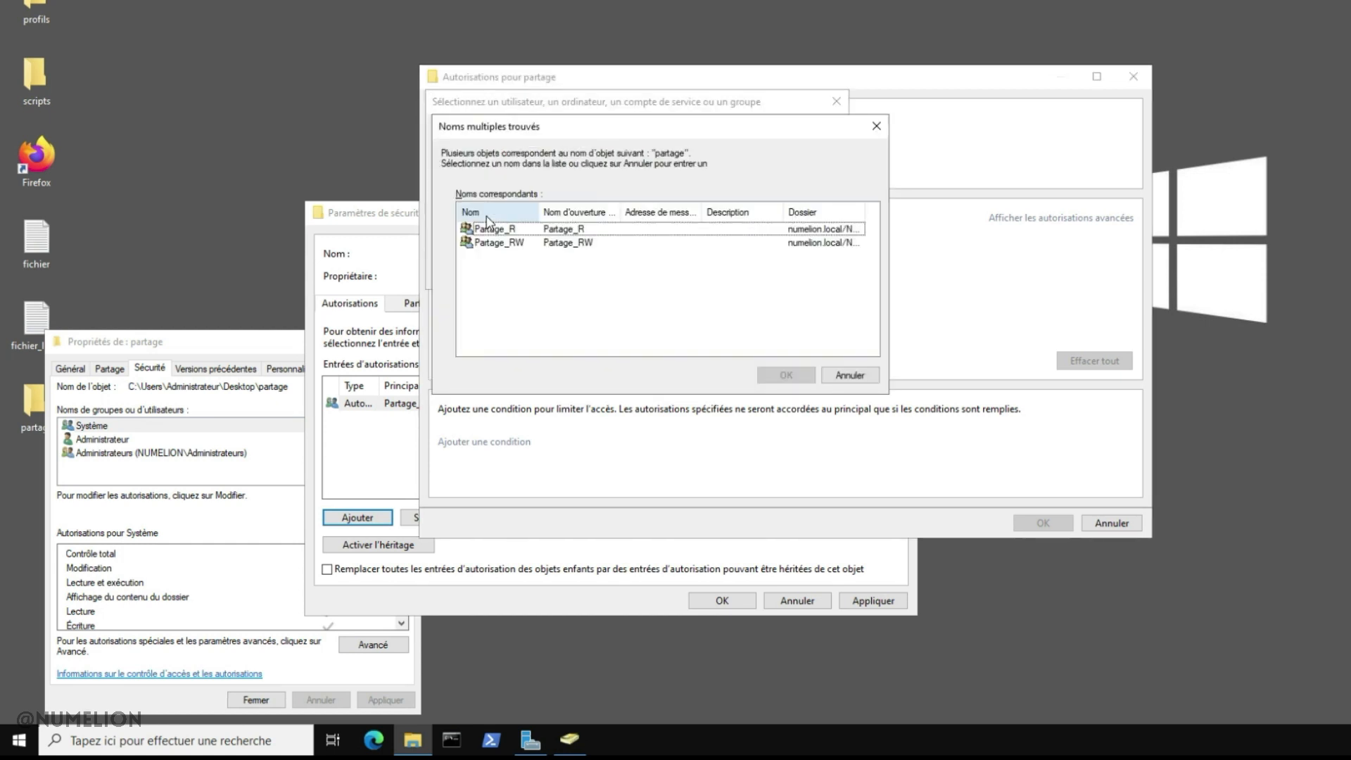
left_click(540, 243)
left_click(786, 375)
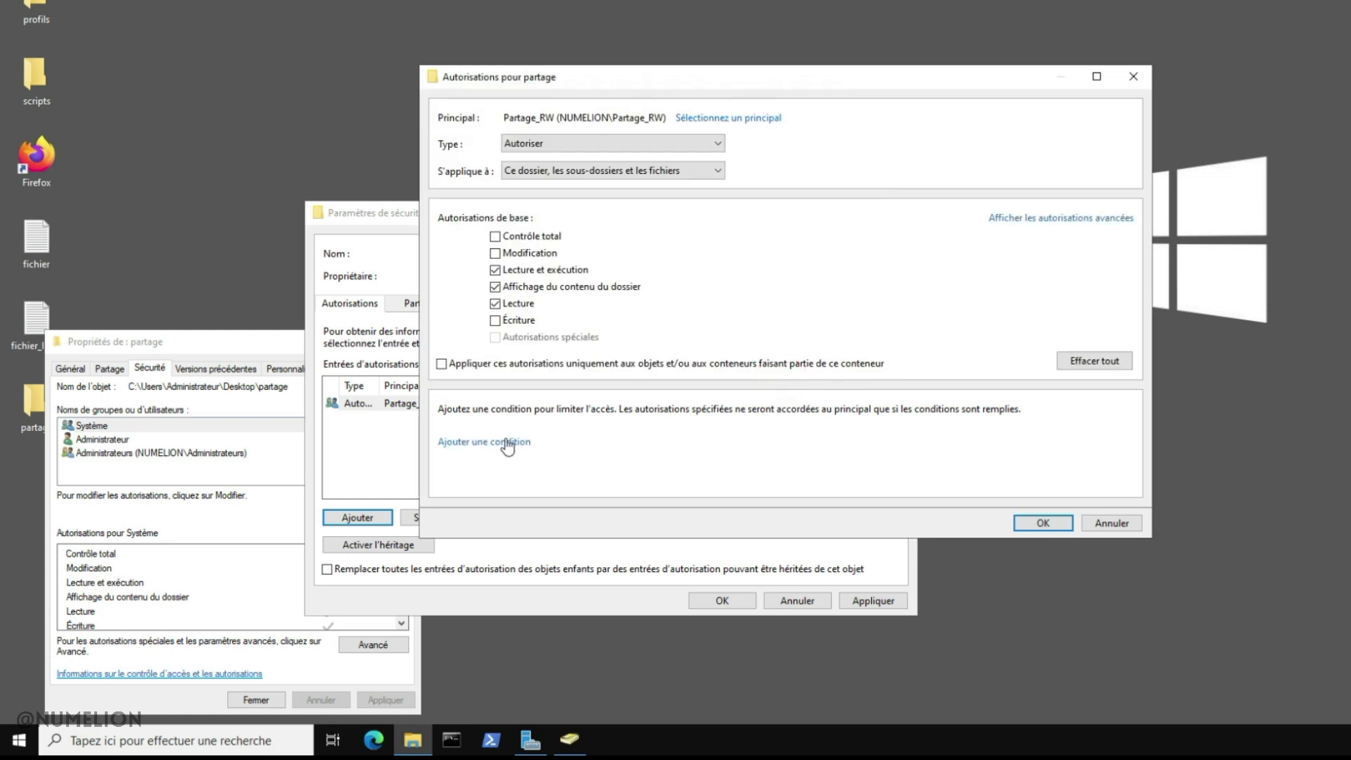
left_click(497, 321)
left_click(497, 254)
left_click(1040, 522)
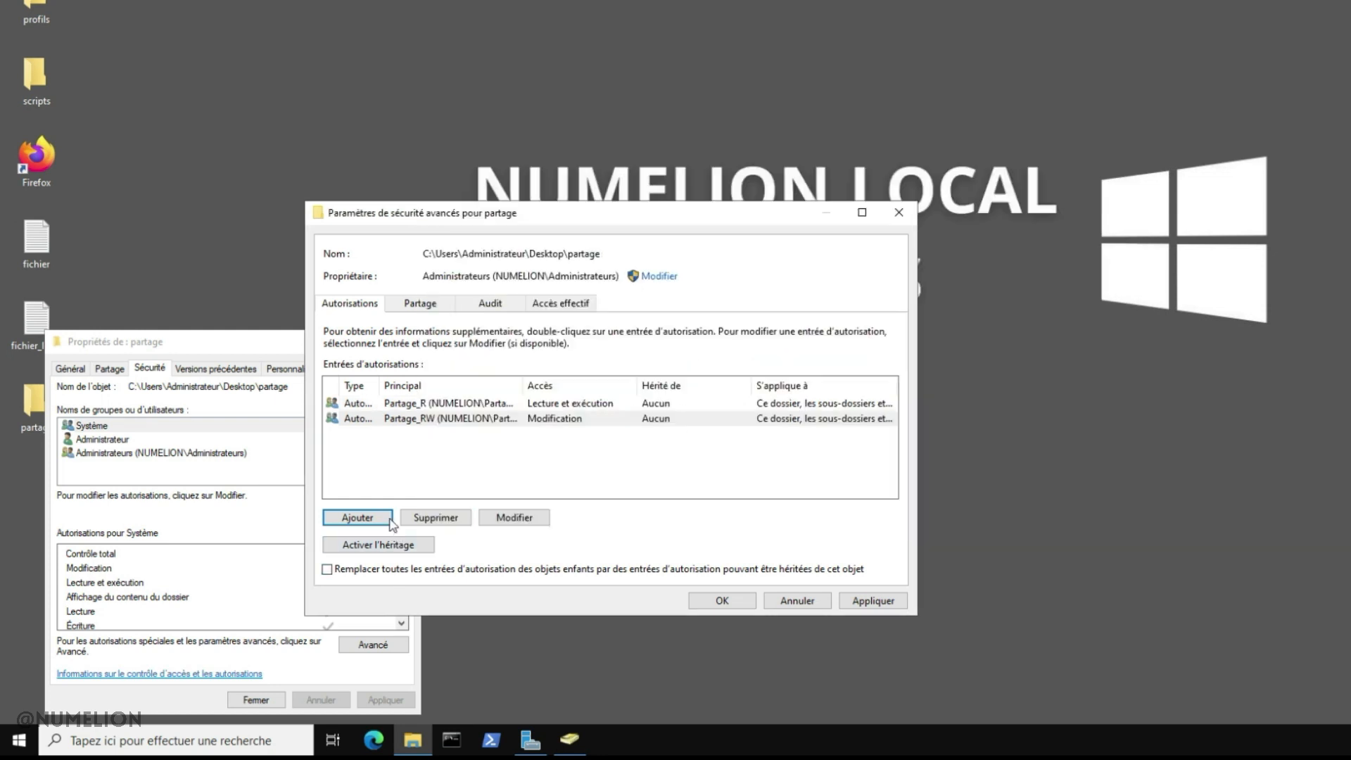
Apply the new NUMELION group permissions and close the partage folder's properties
left_click_drag(522, 386, 616, 456)
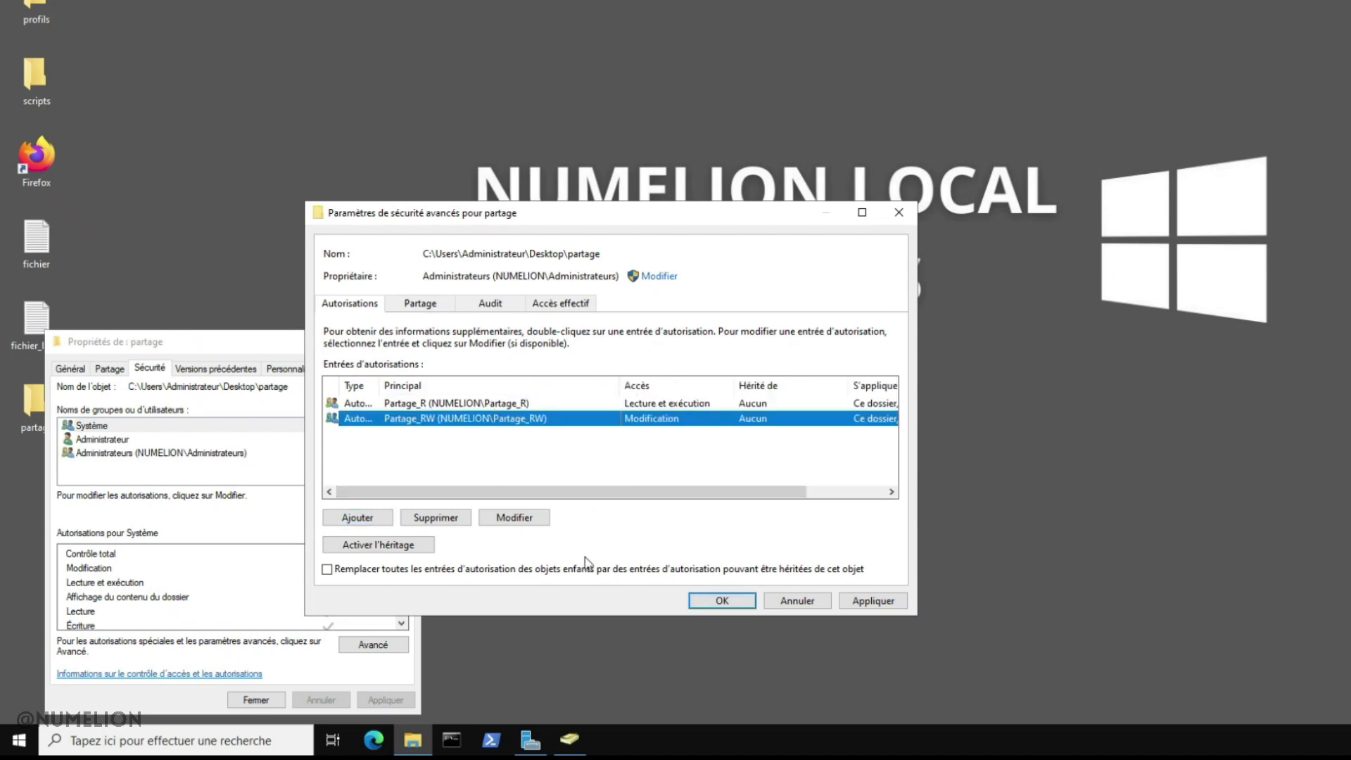
left_click(873, 601)
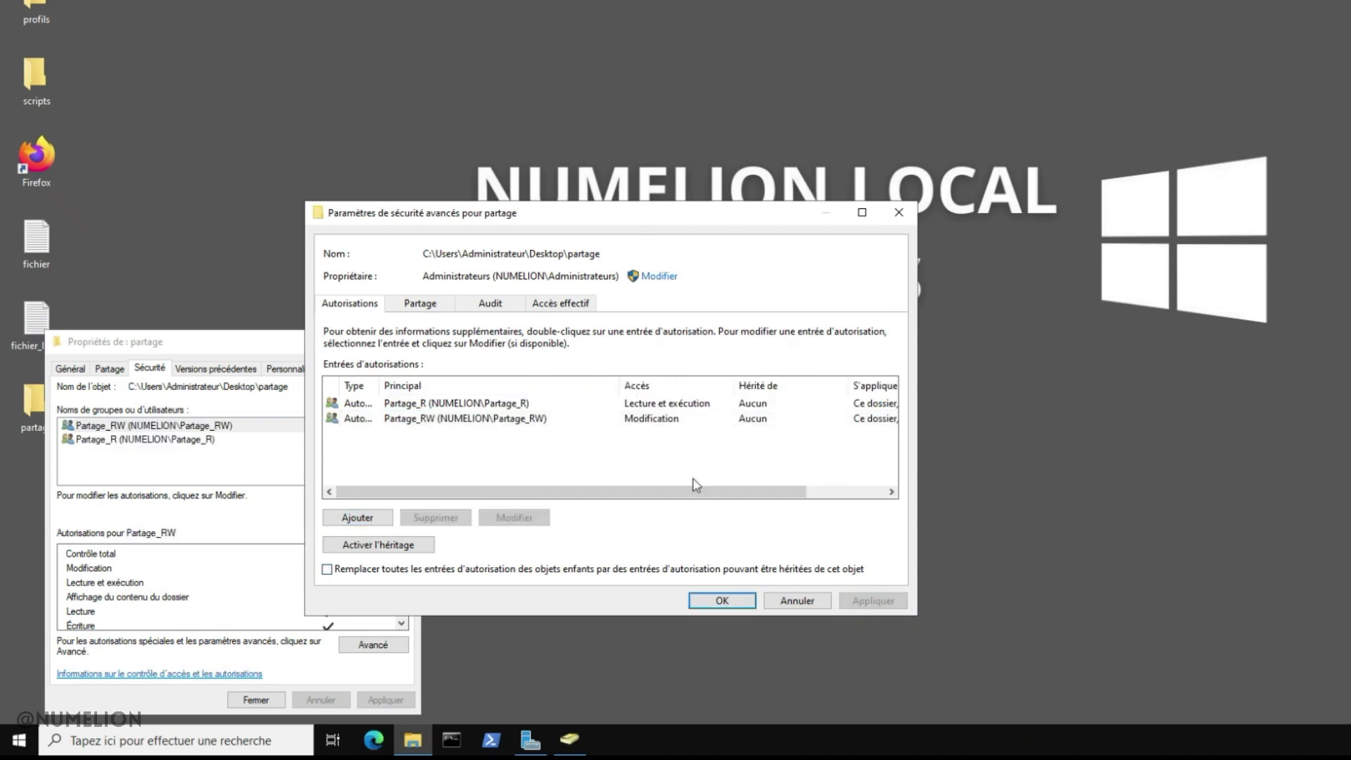
left_click(722, 601)
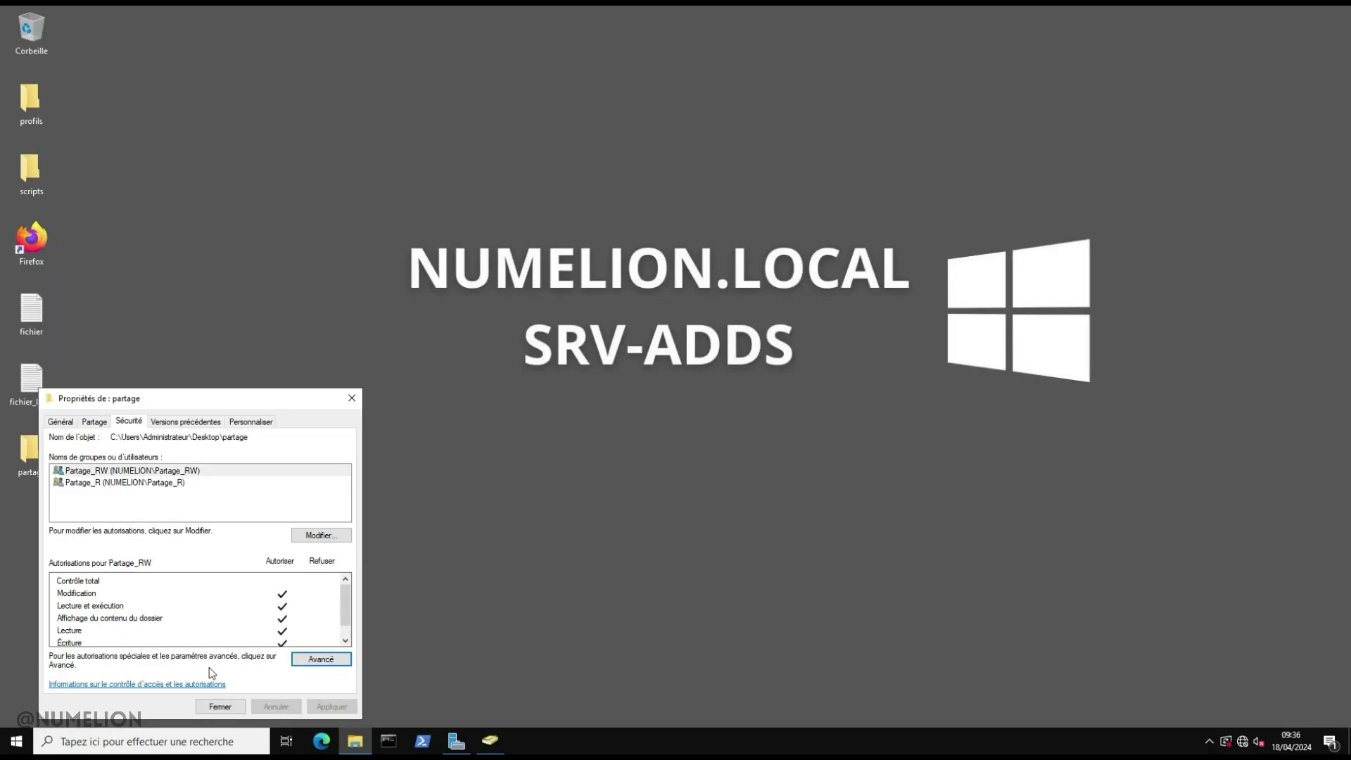
left_click(220, 707)
left_click(407, 481)
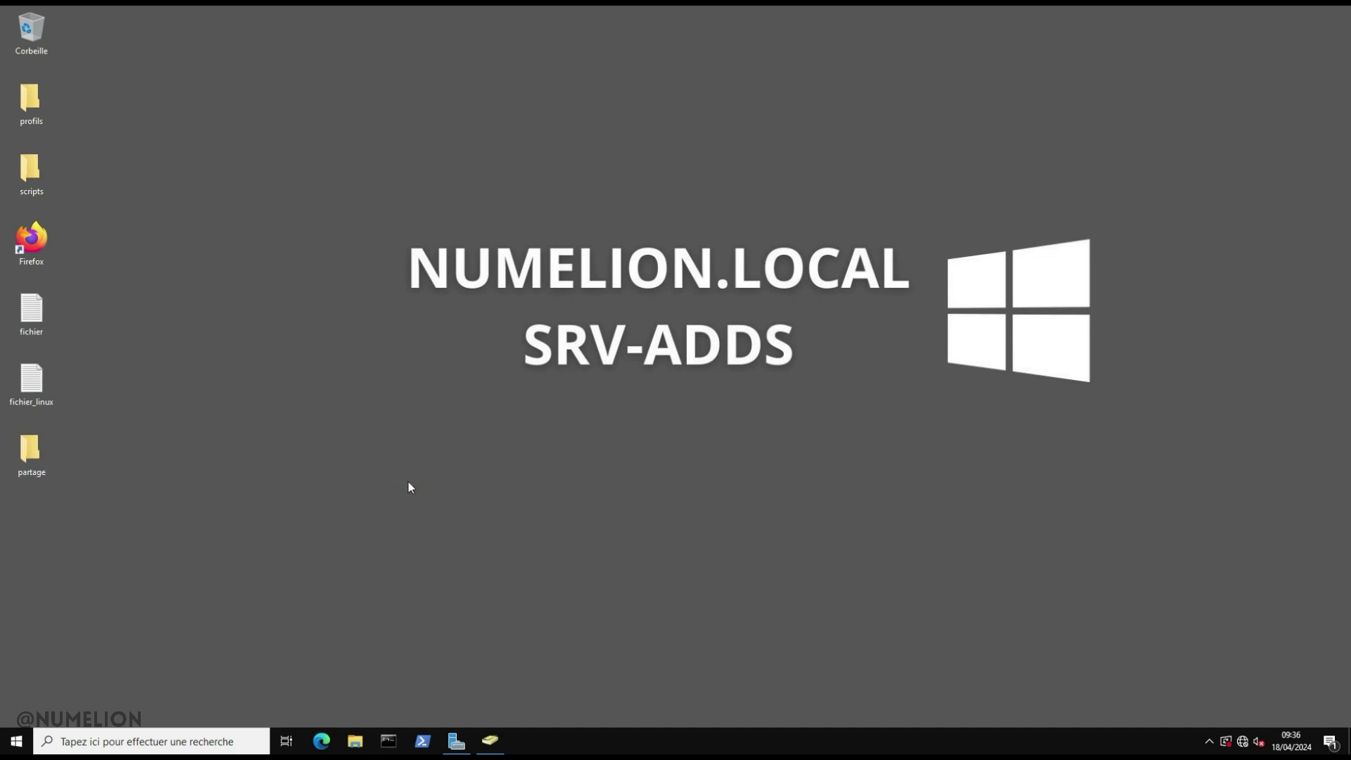
Try opening the partage folder as administrator and dismiss the access-denied warning
double_click(31, 452)
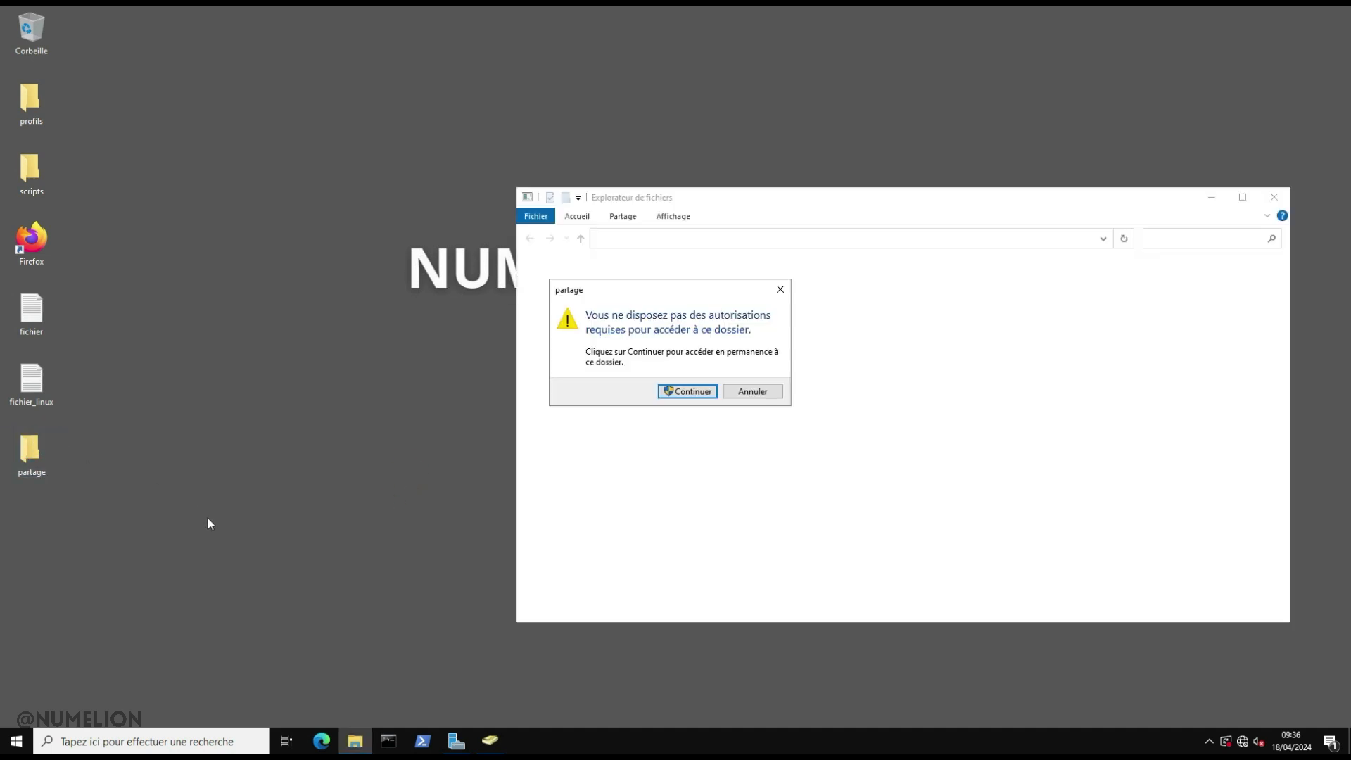
left_click(750, 391)
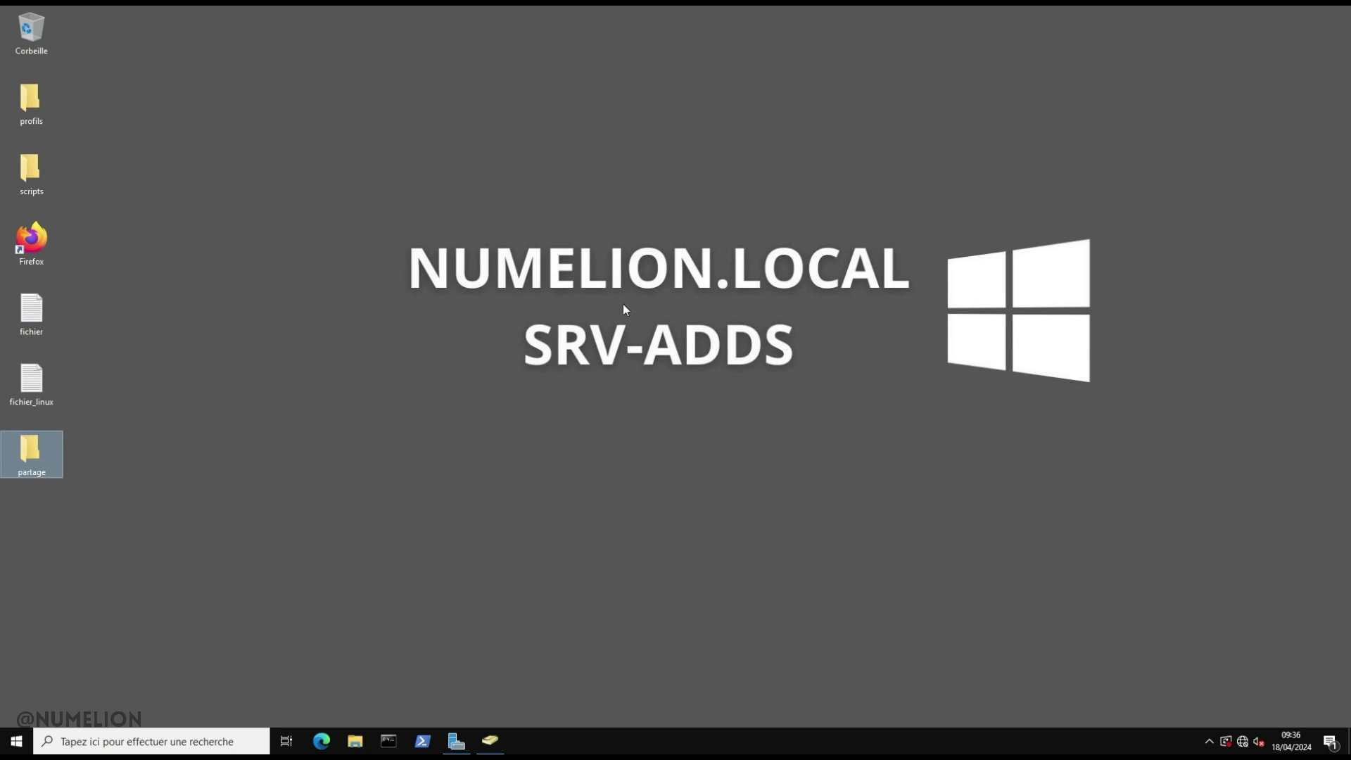
key("Return")
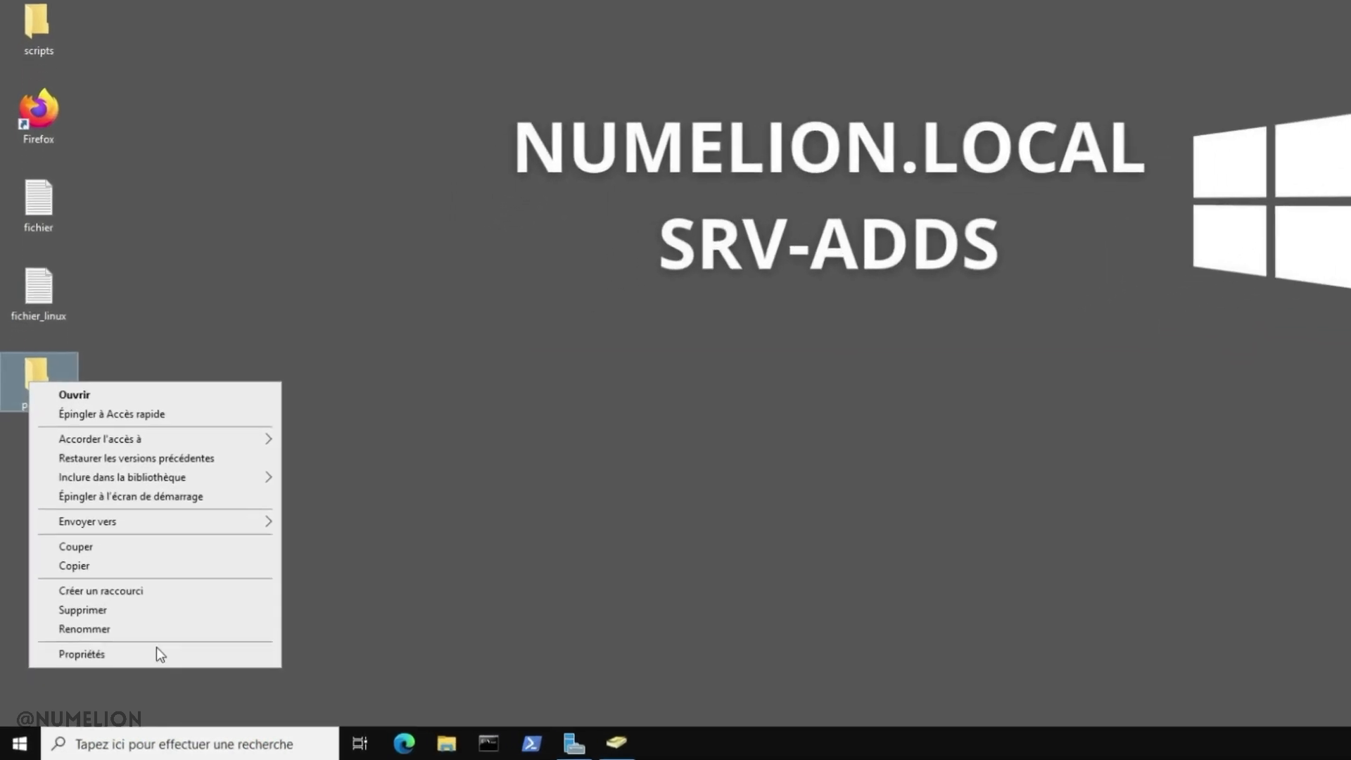
Review partage's Partage and Sécurité tabs, then retry opening it and cancel the denial
left_click(129, 670)
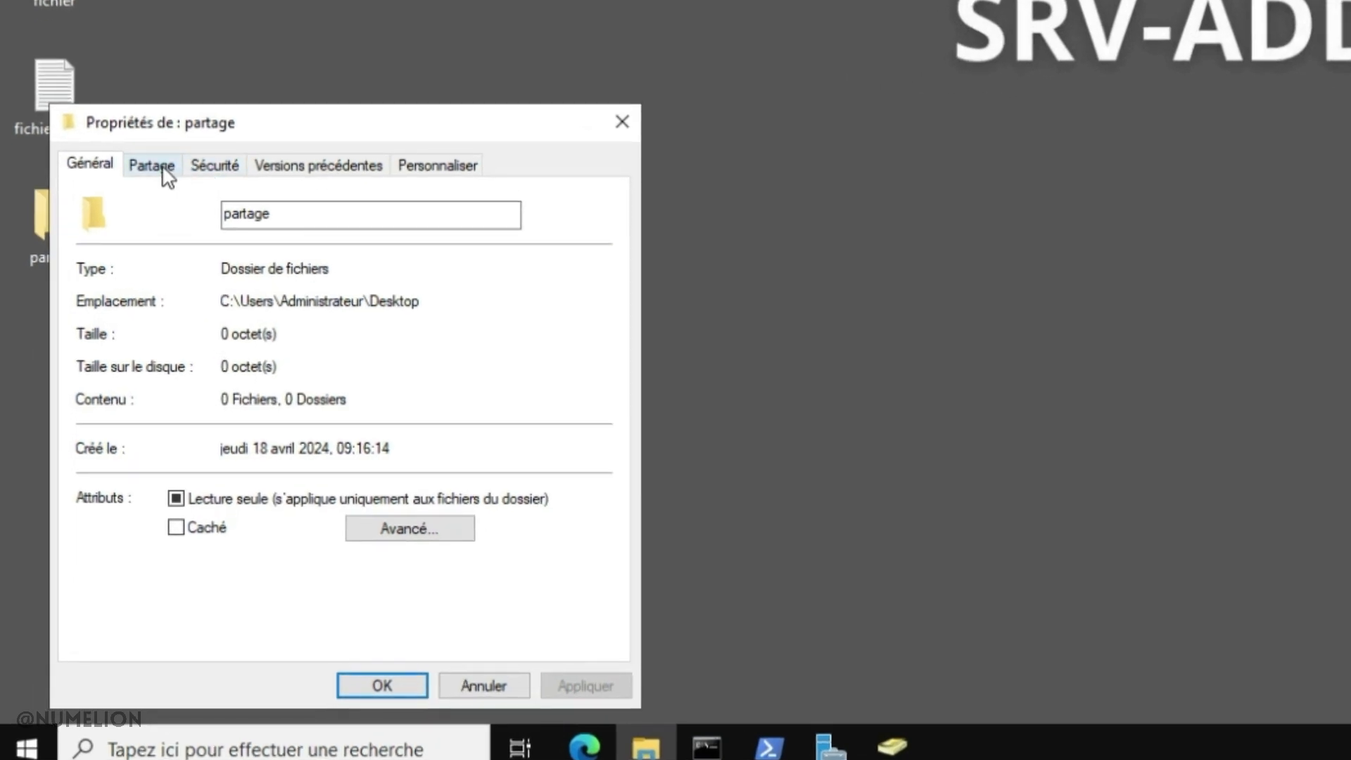
left_click(150, 216)
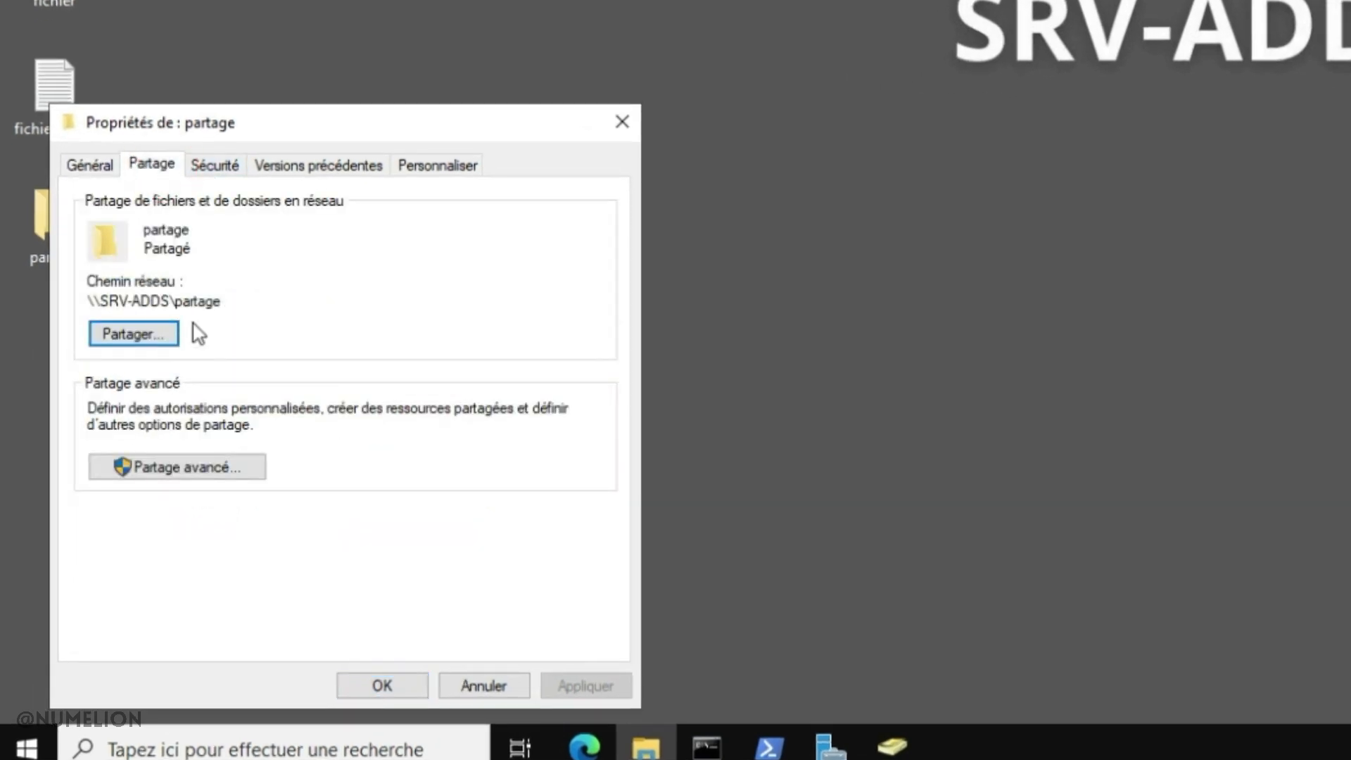
left_click(221, 166)
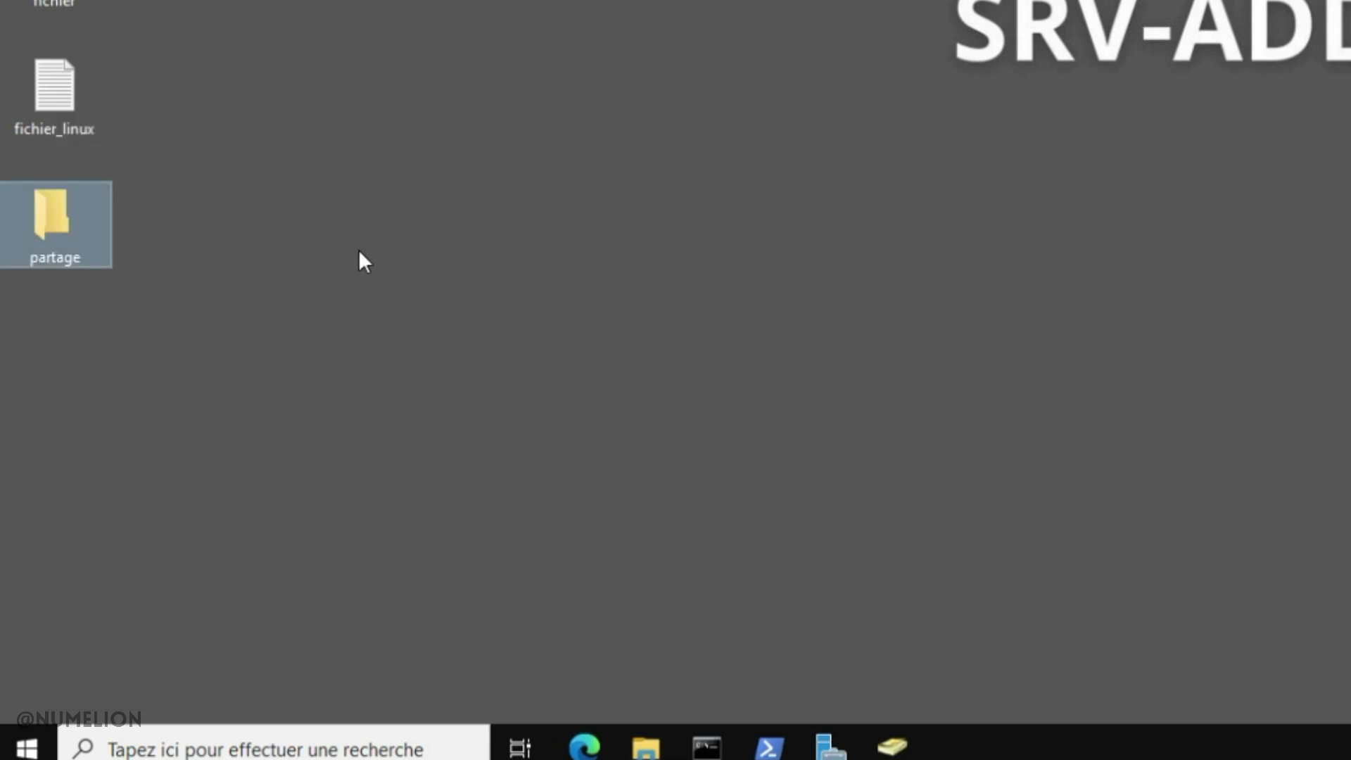
double_click(78, 227)
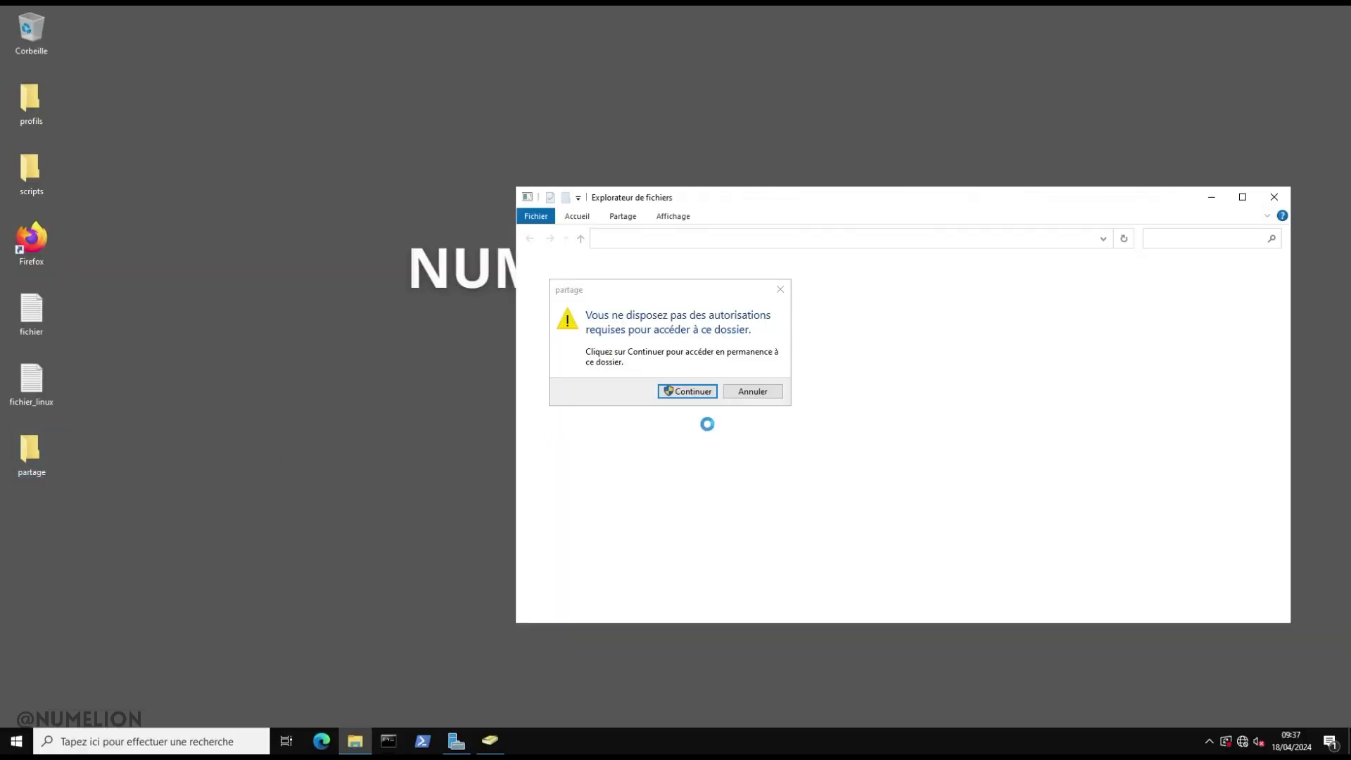
left_click(755, 391)
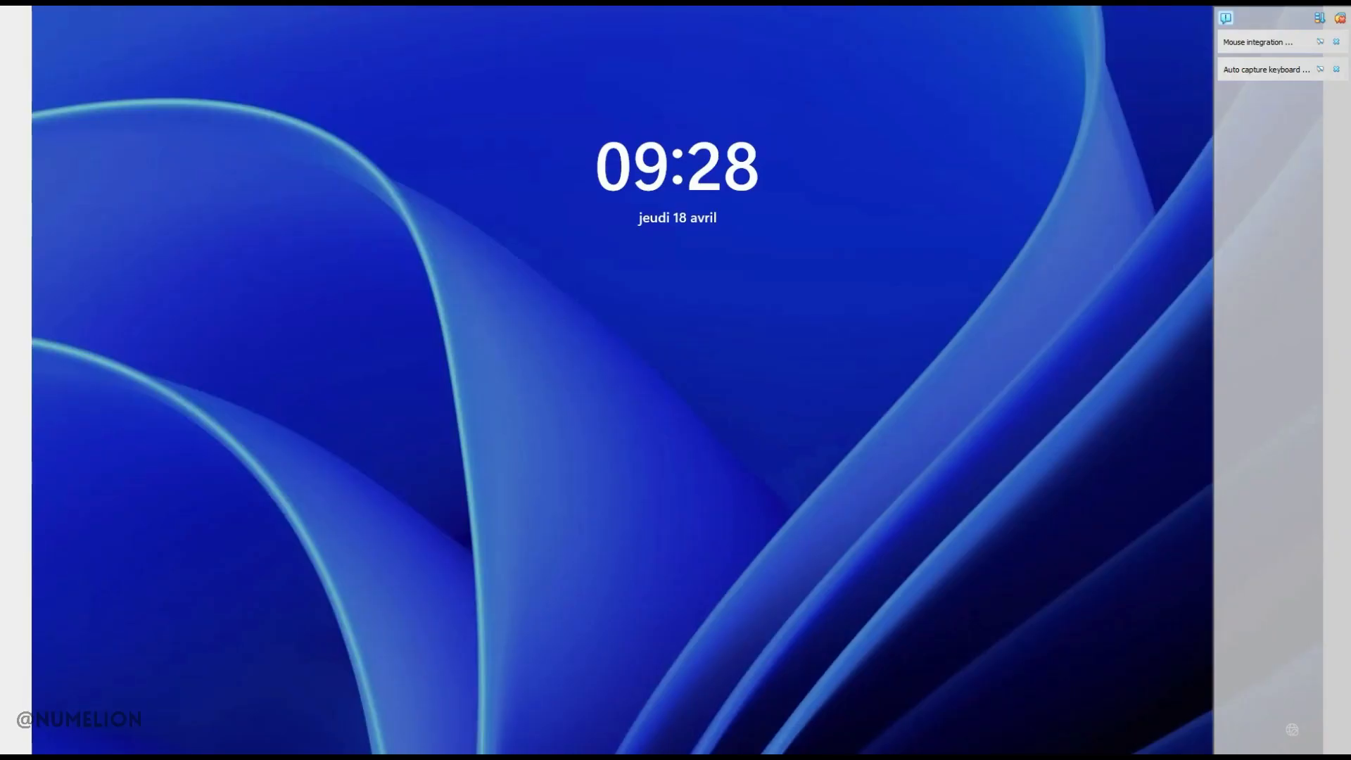
Sign in to PC2 as the NUMELION read-write domain user with their password
left_click(93, 7)
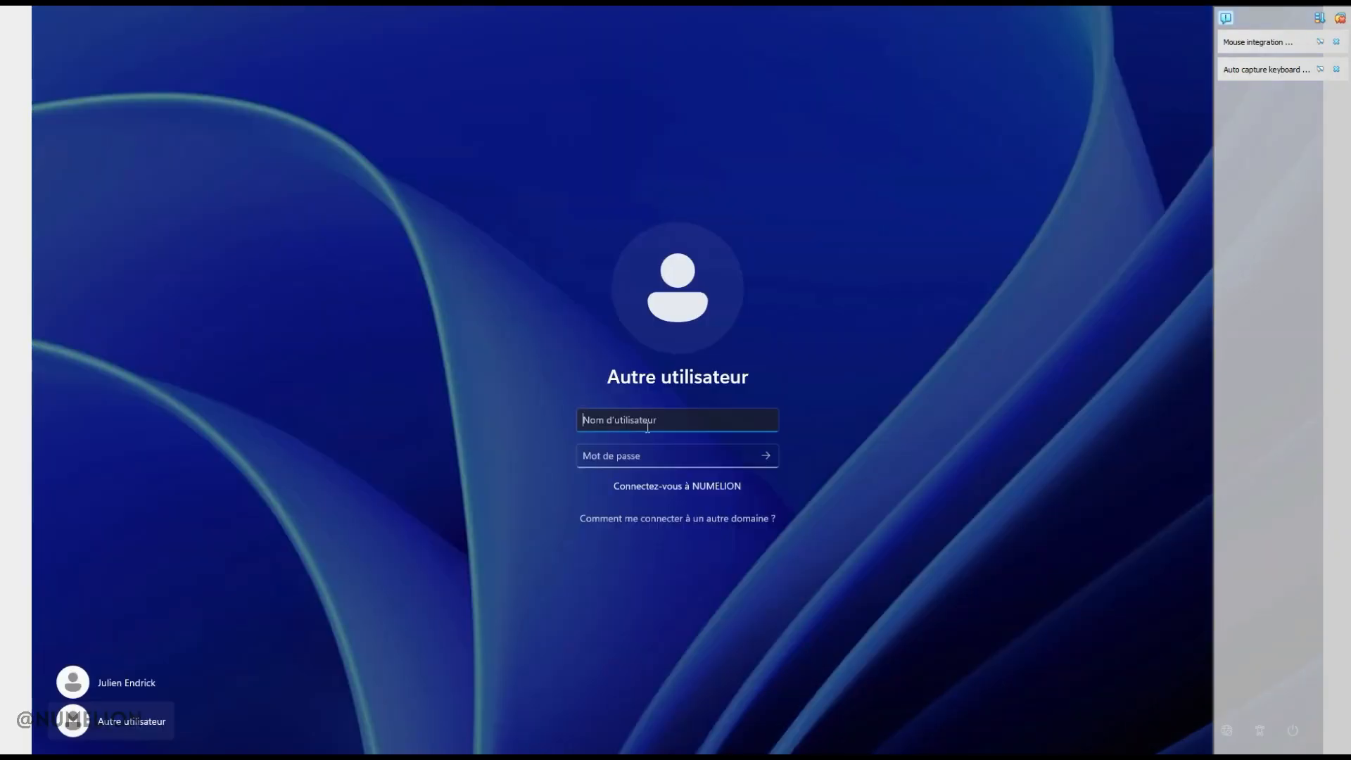
key("Tab")
type("******")
key("Return")
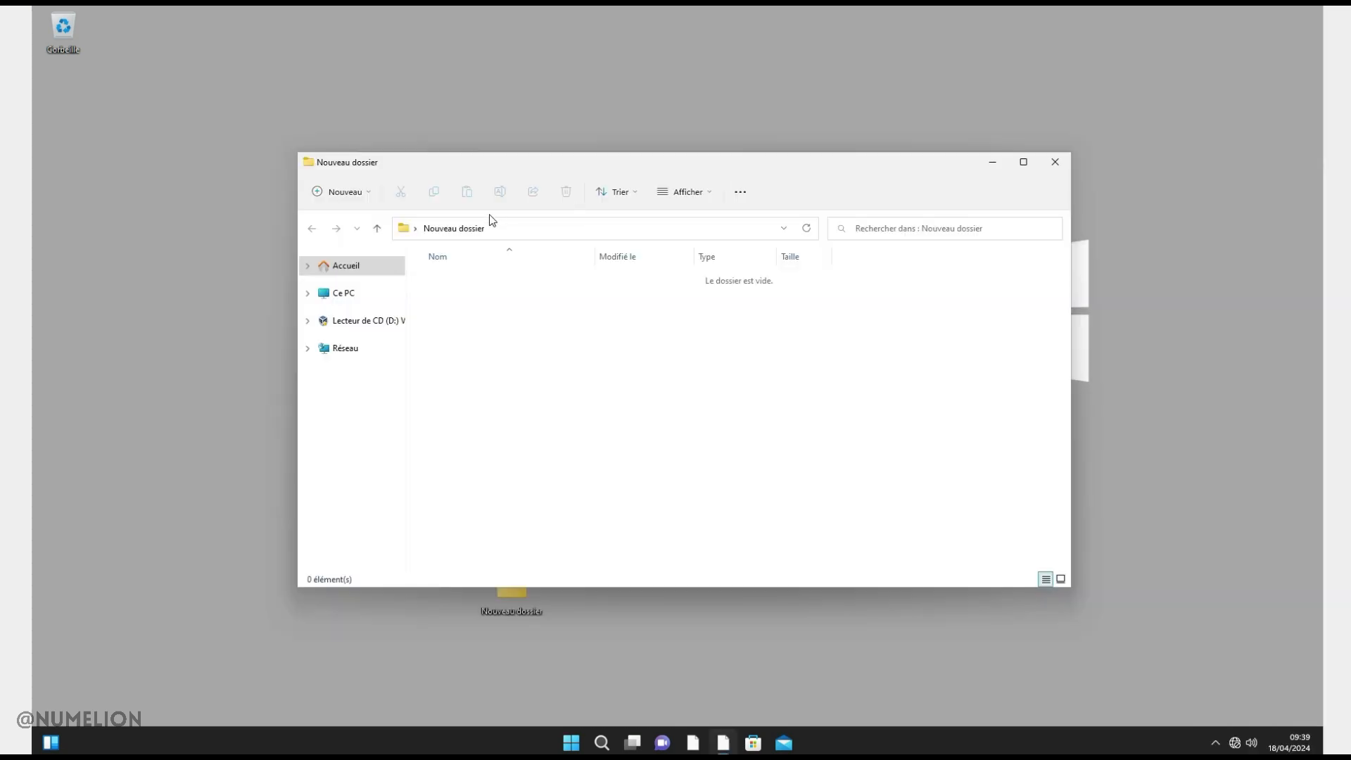
Browse to \\SRV-ADDS and open the partage share
left_click(542, 226)
type("\\")
type("SRV-ADDS")
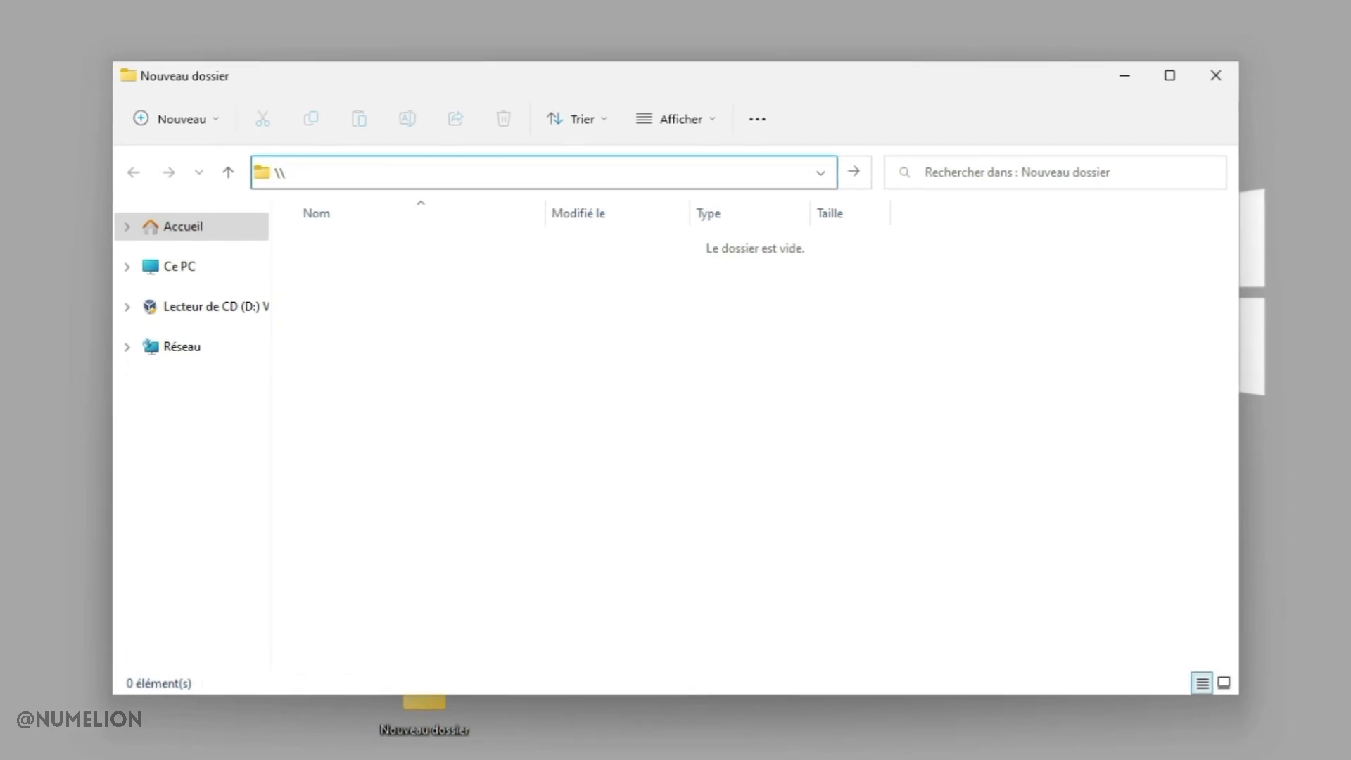
key("Return")
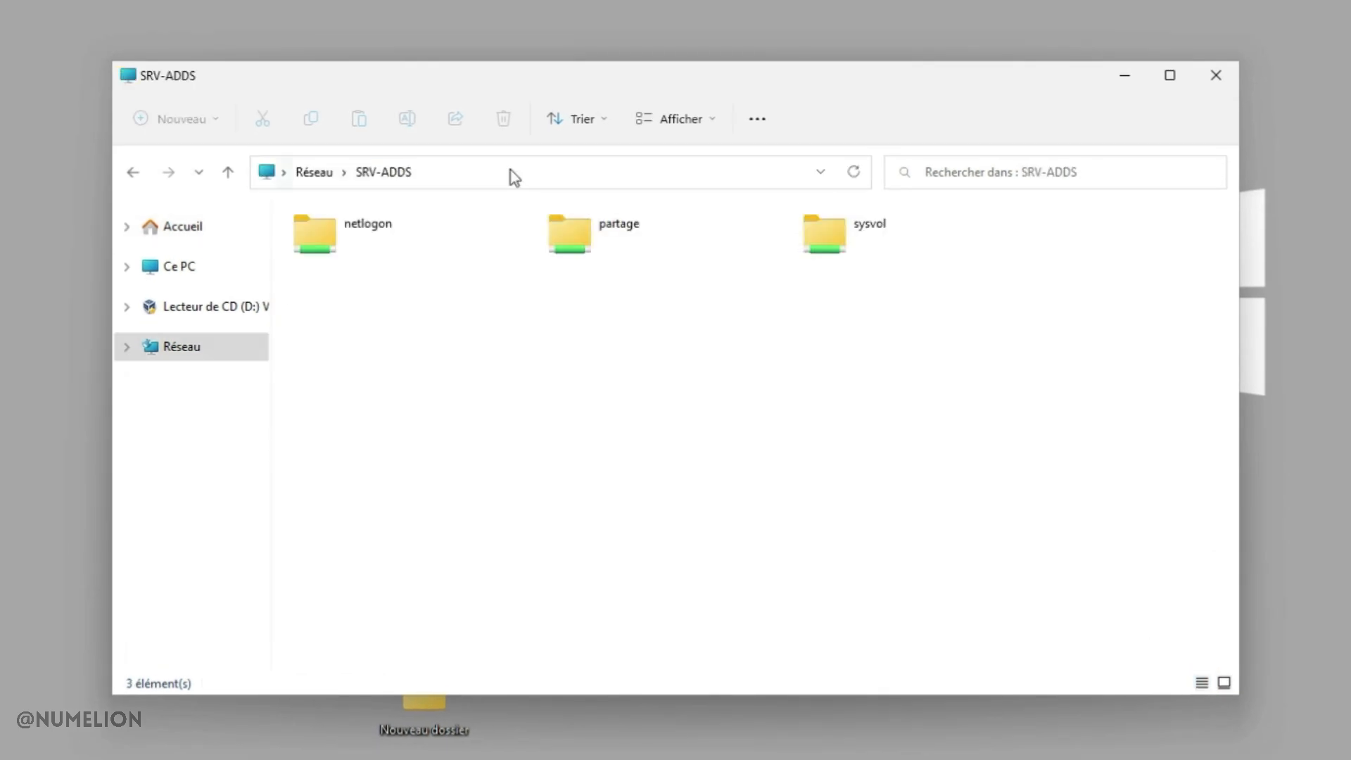
left_click(571, 225)
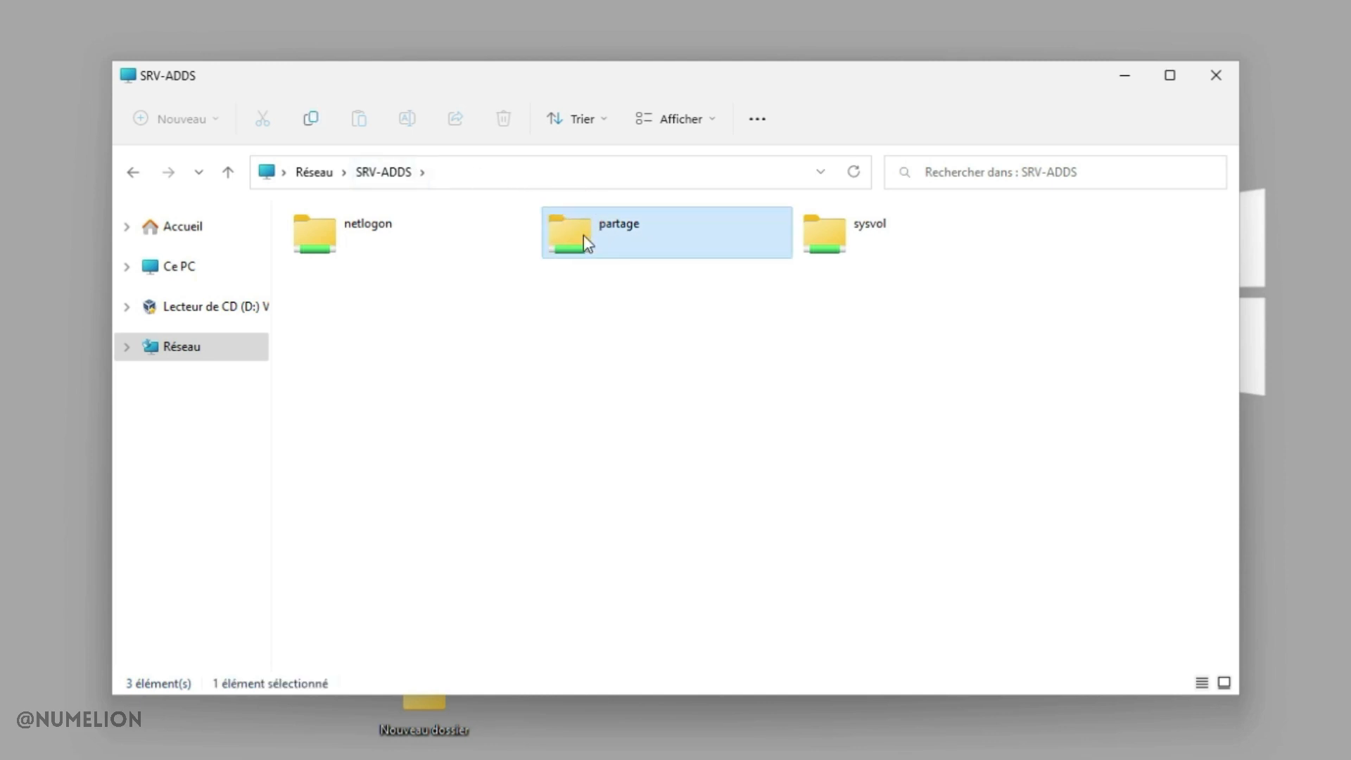
double_click(594, 228)
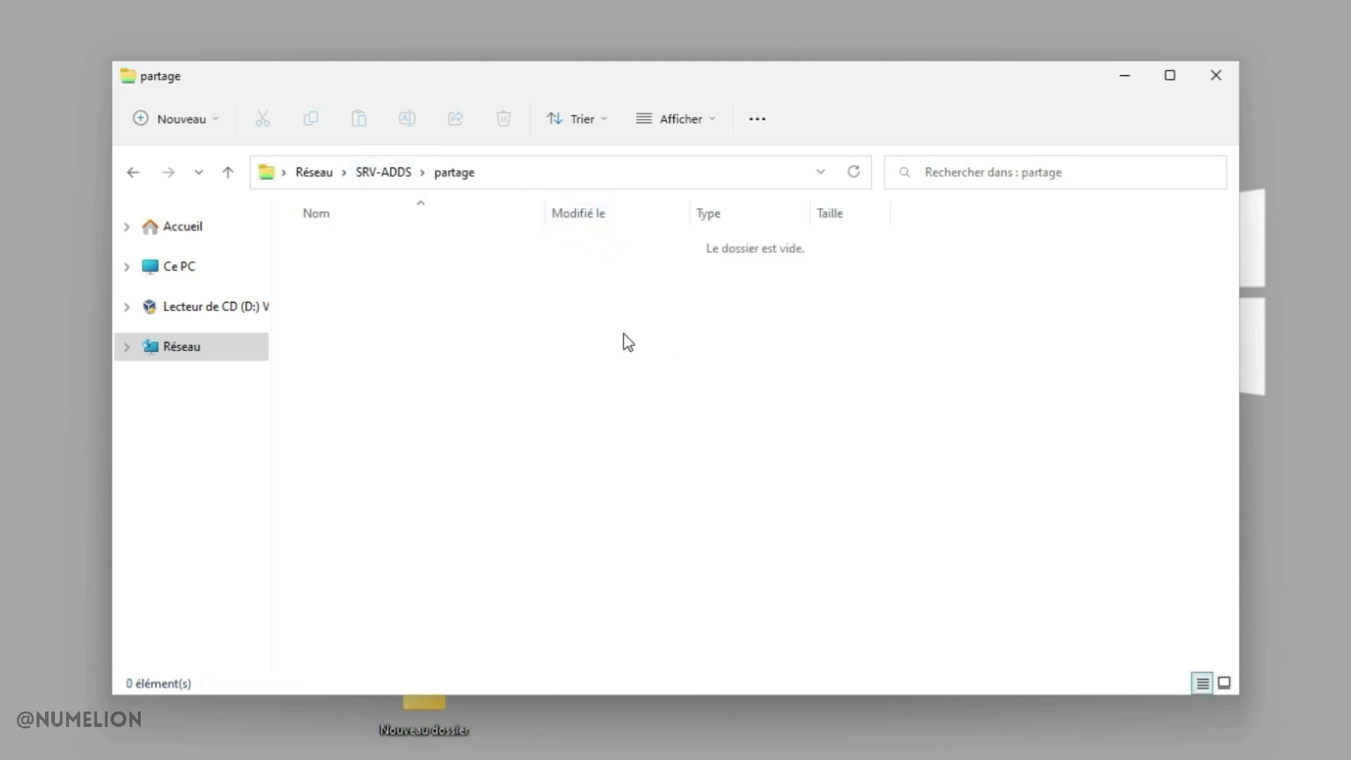
Create a new text document named fichier in the partage share
right_click(470, 329)
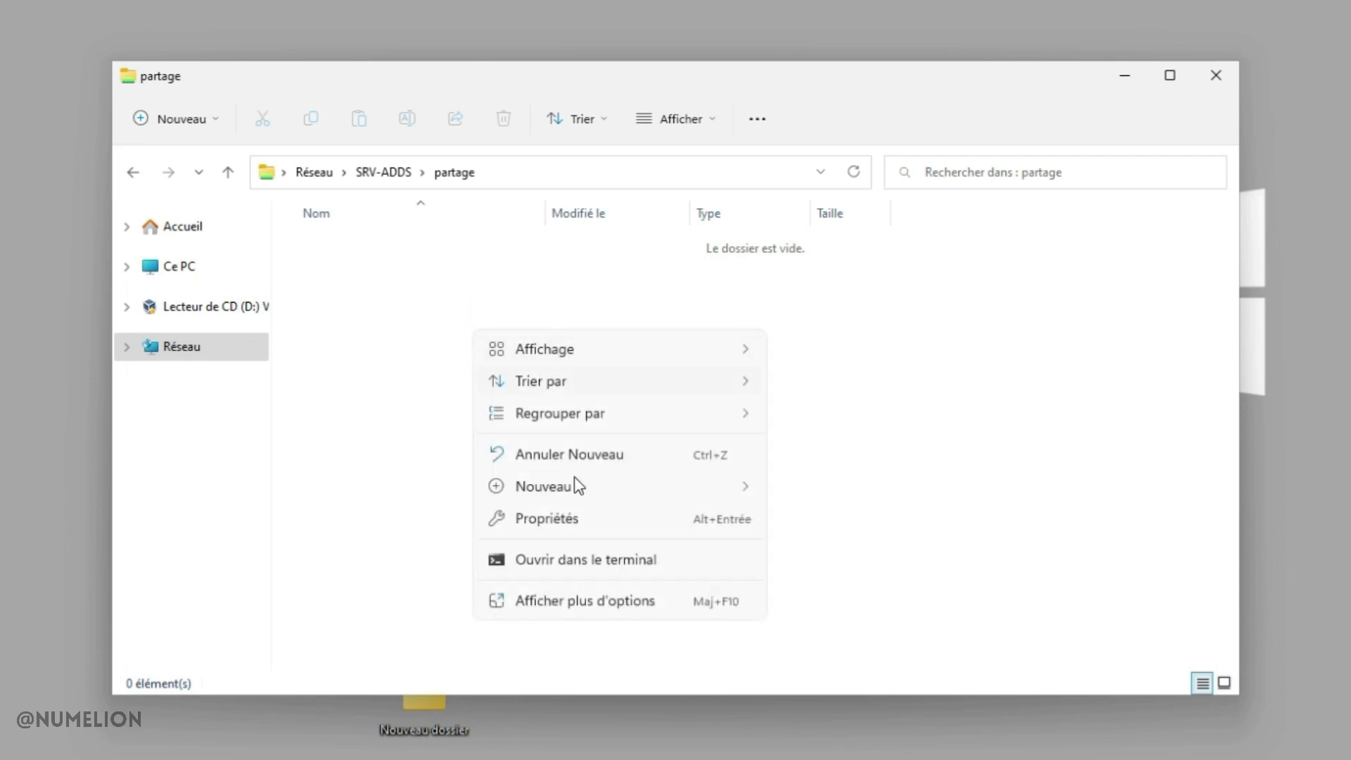
mouse_move(575, 486)
left_click(841, 588)
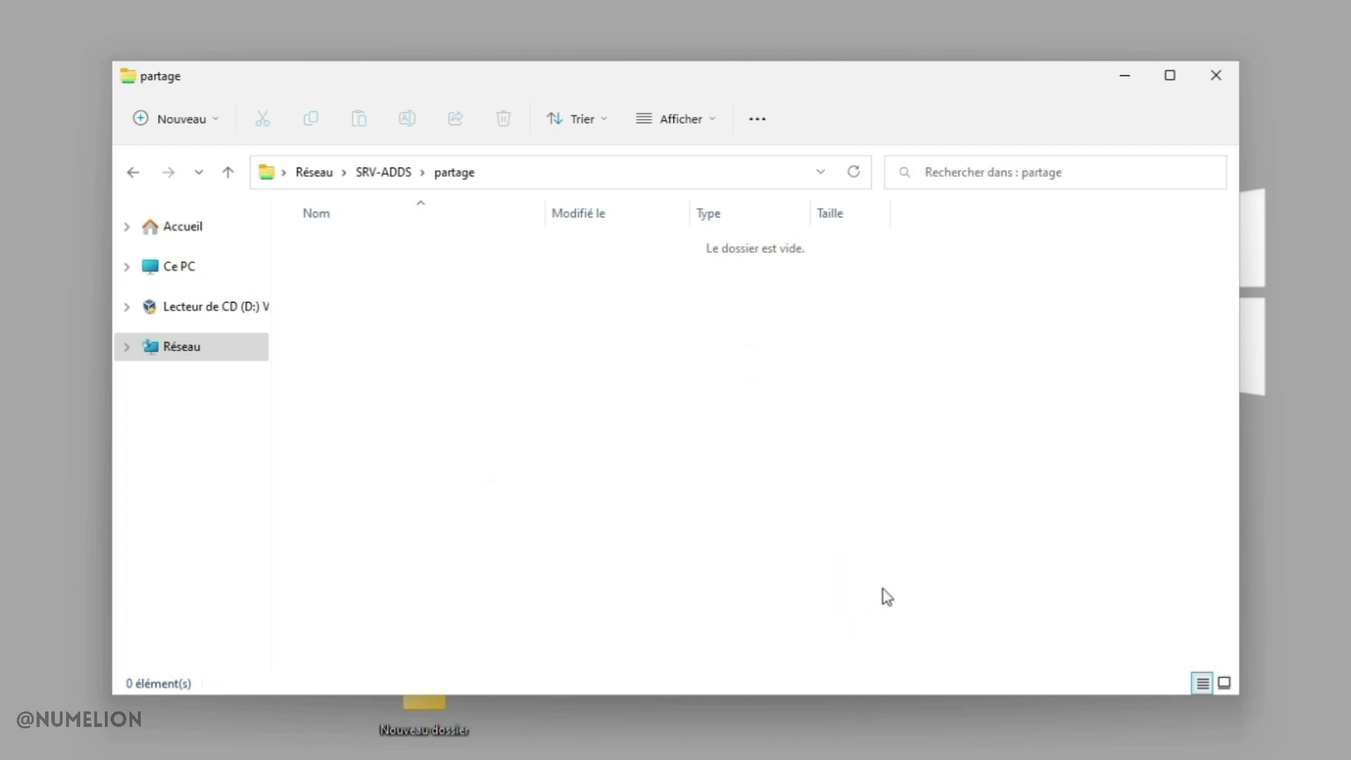
type("fichier")
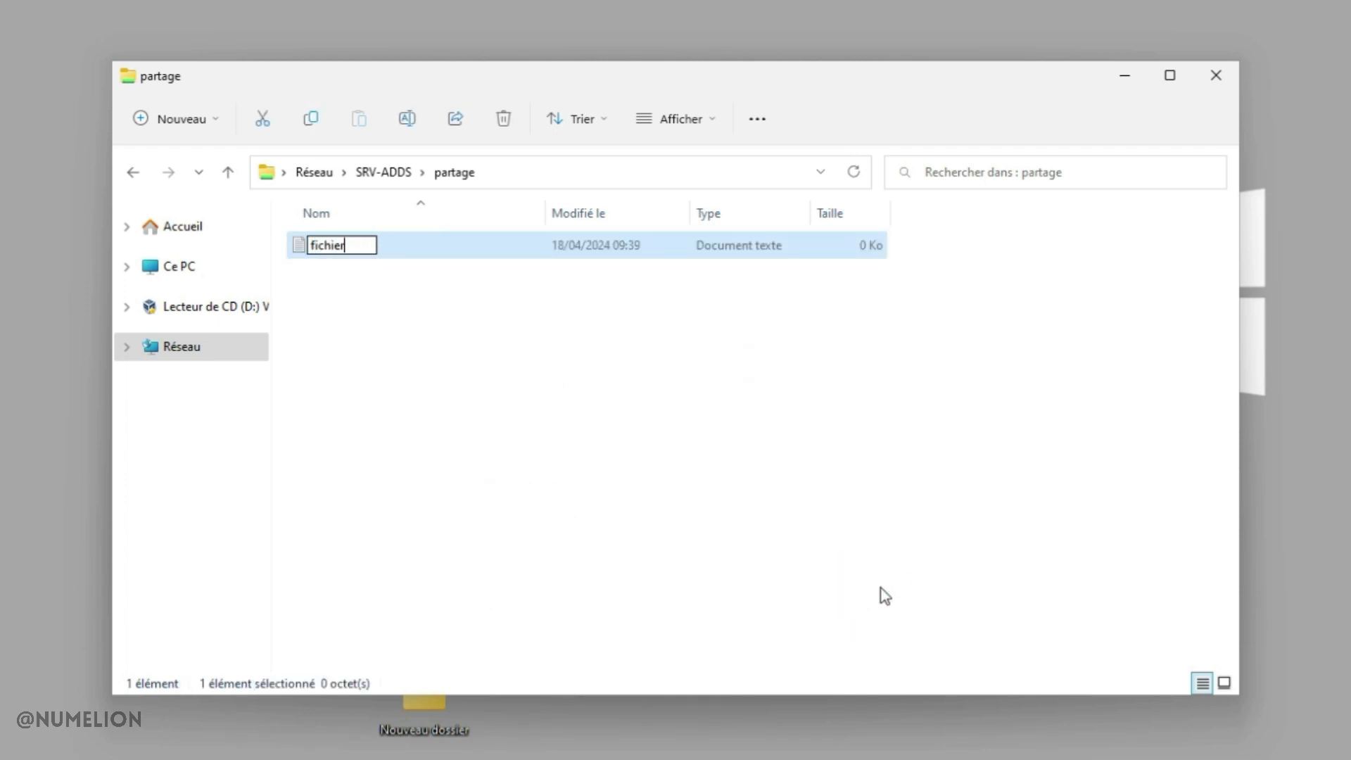
key("Return")
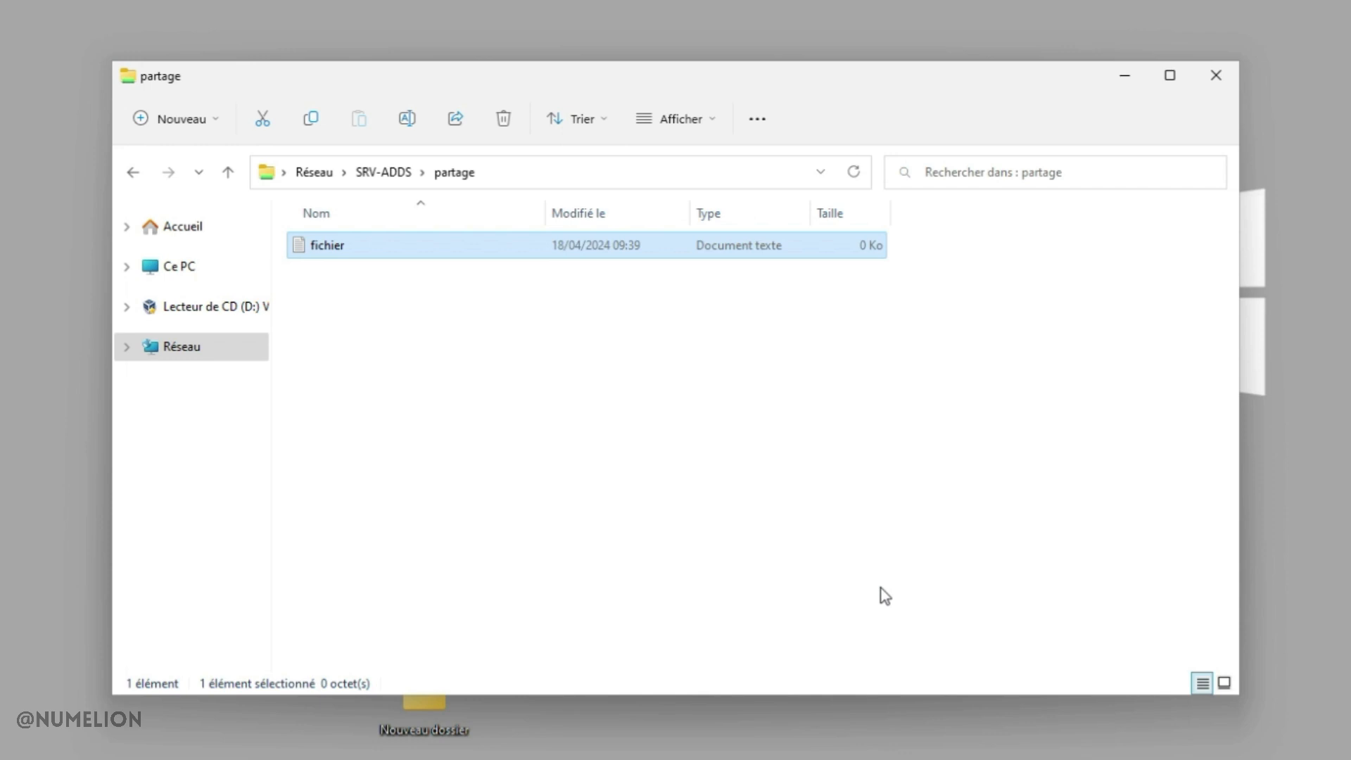
Write 'test' into fichier, save it and close Notepad
double_click(314, 244)
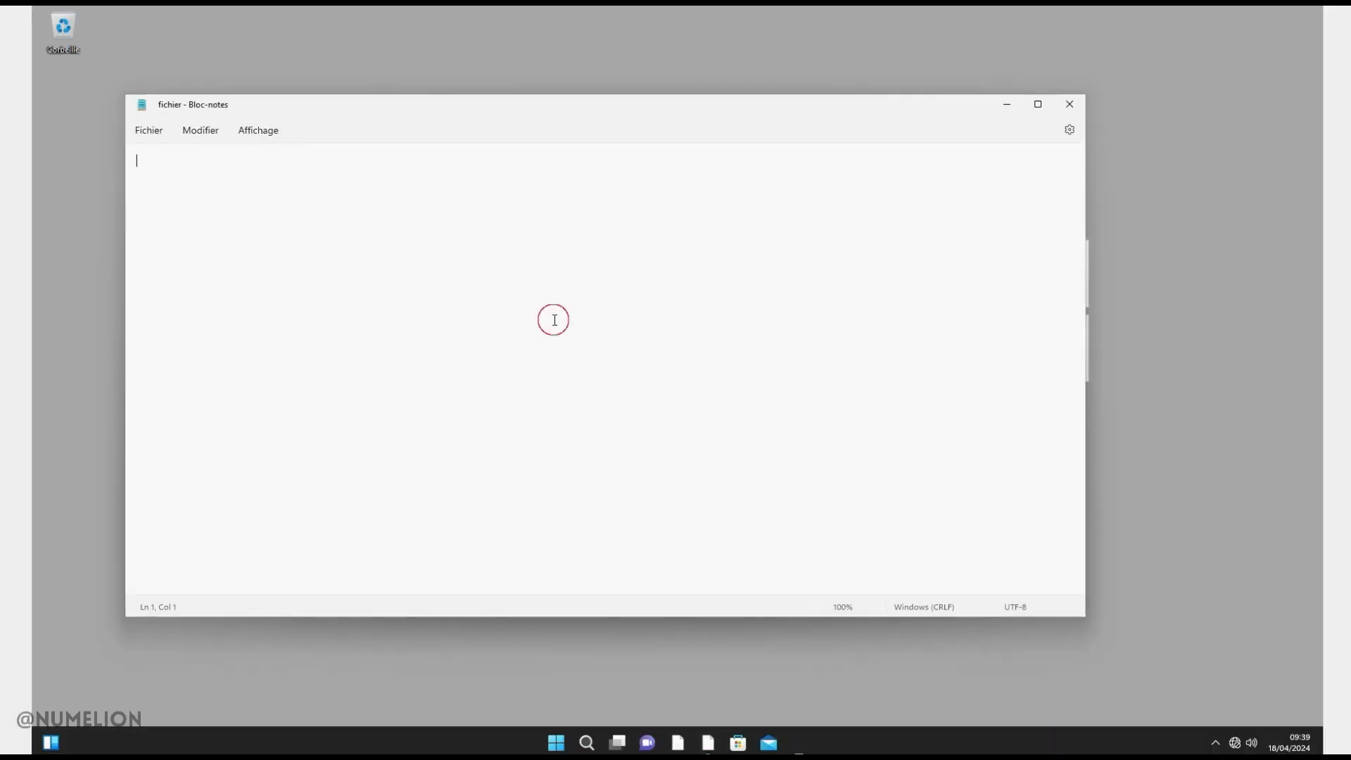
type("test")
left_click(167, 134)
left_click(175, 223)
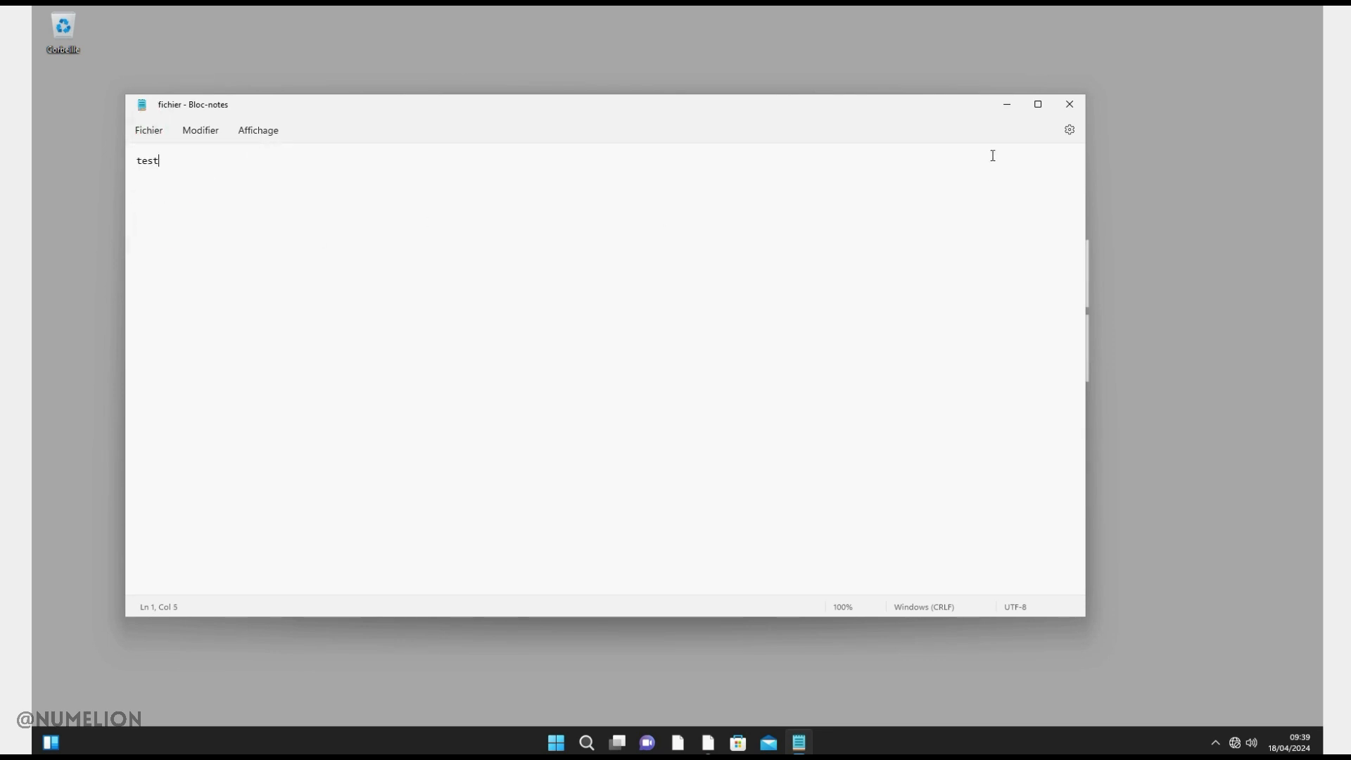
left_click(1070, 104)
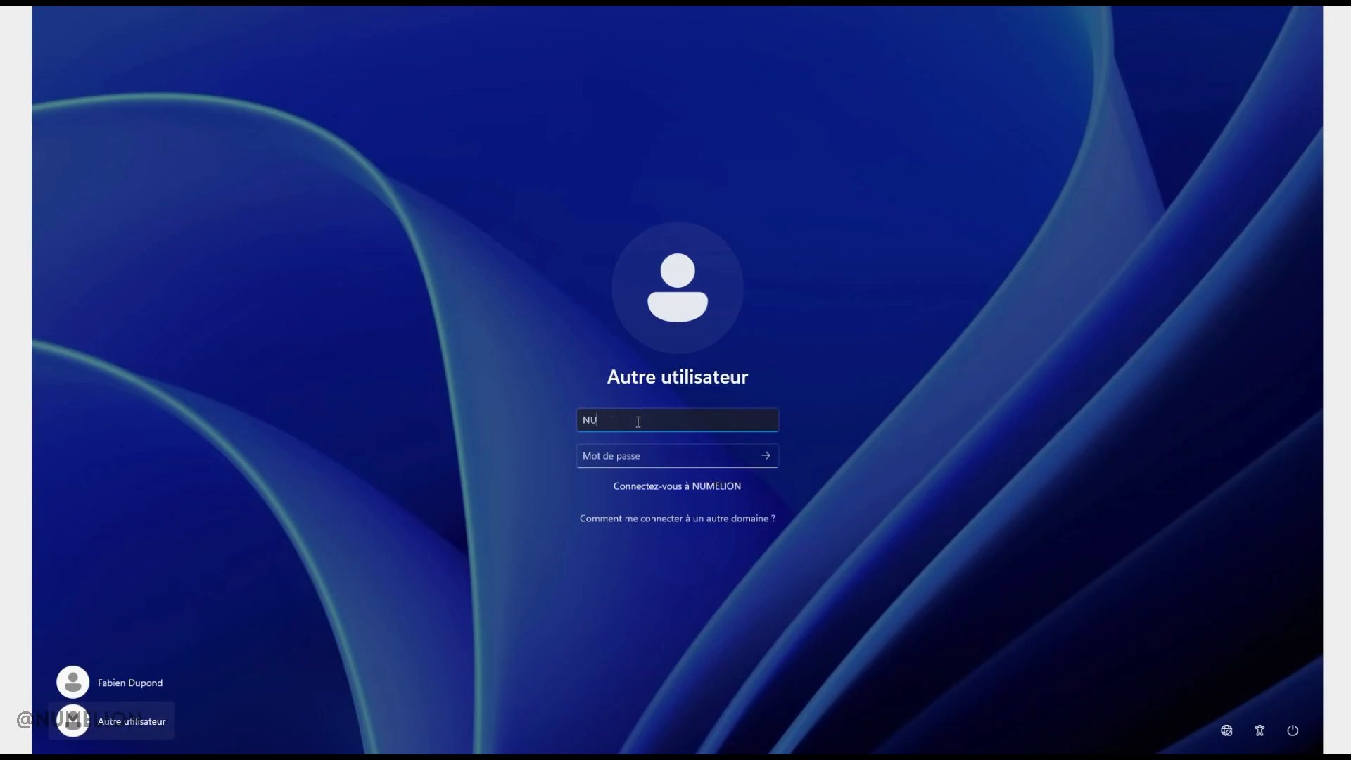
Sign in as the read-only NUMELION user, open File Explorer and select its address bar
key("Tab")
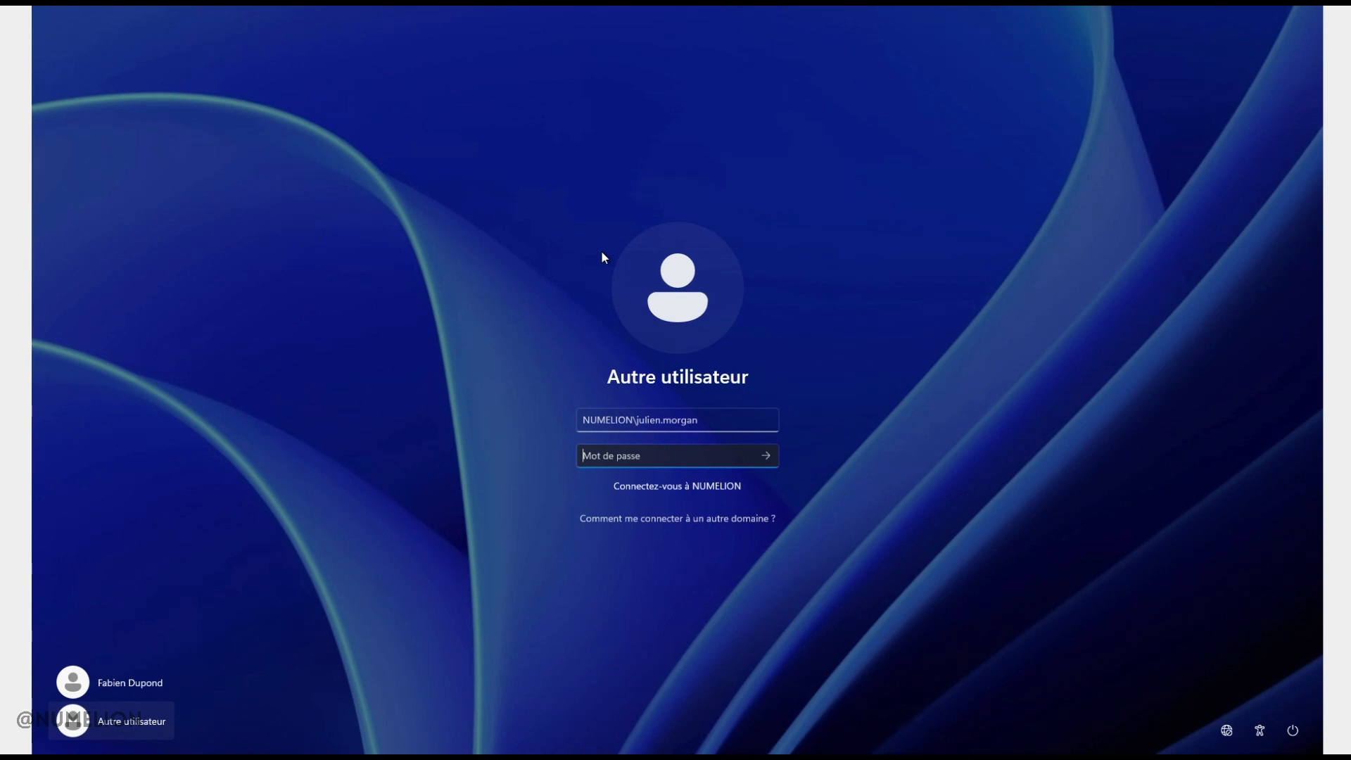
type("*****")
key("Return")
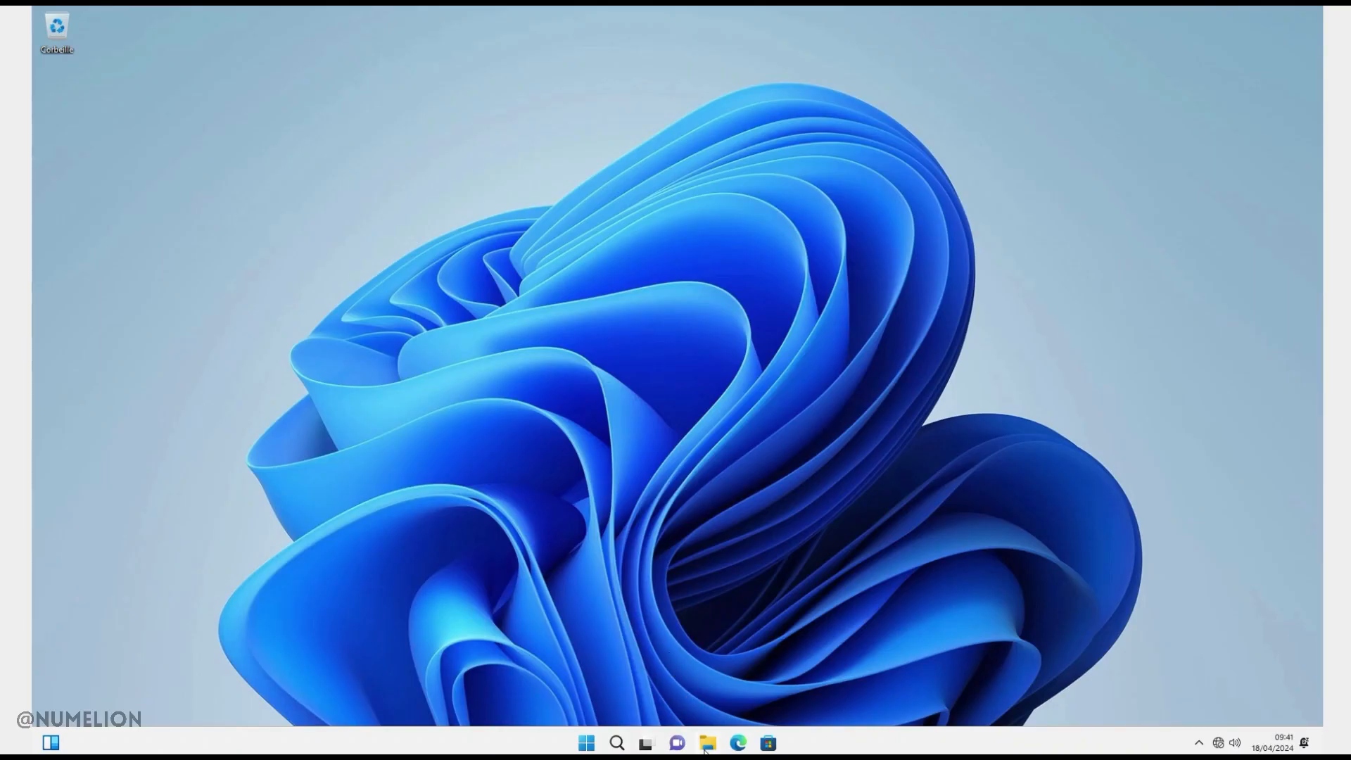
left_click(706, 745)
left_click(442, 233)
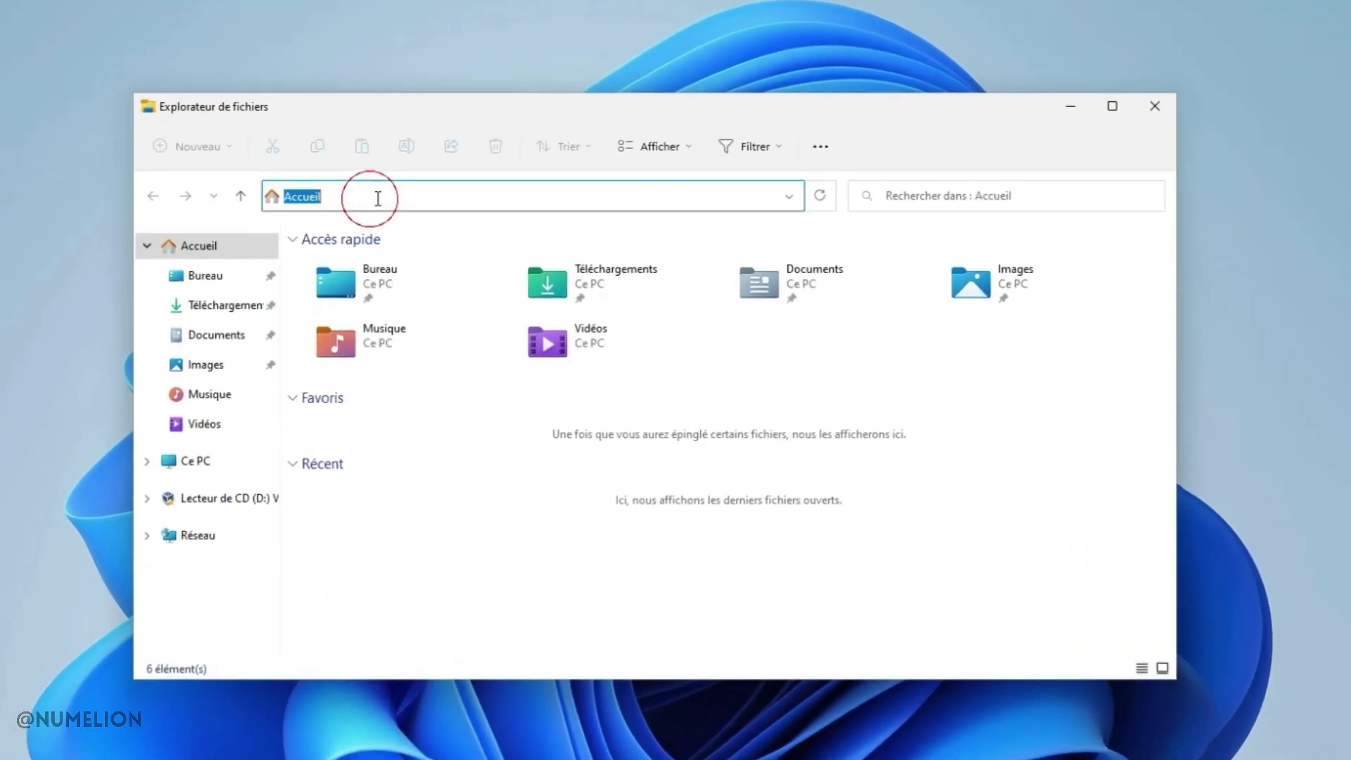
Open fichier from the \\SRV-ADDS\partage share in Notepad
type("\\")
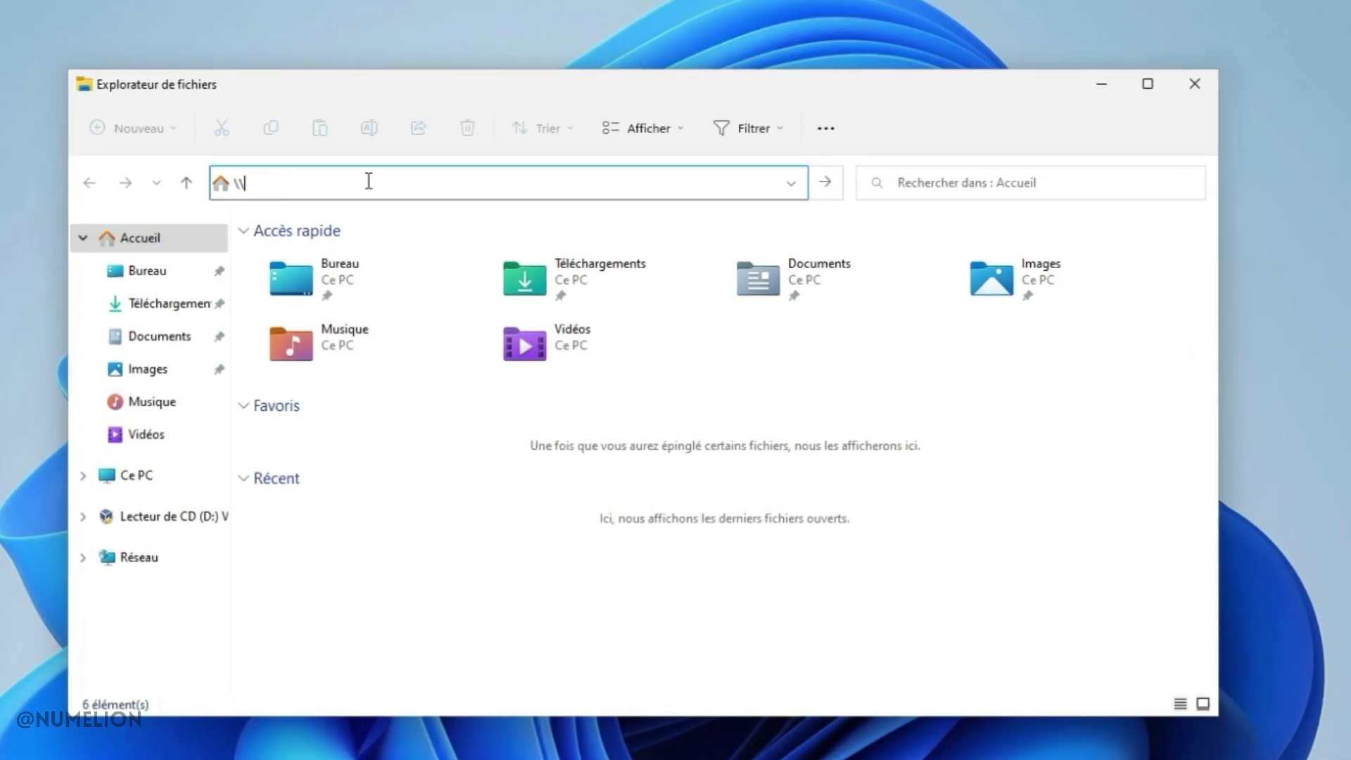
type("SRV-ADDS")
key("Return")
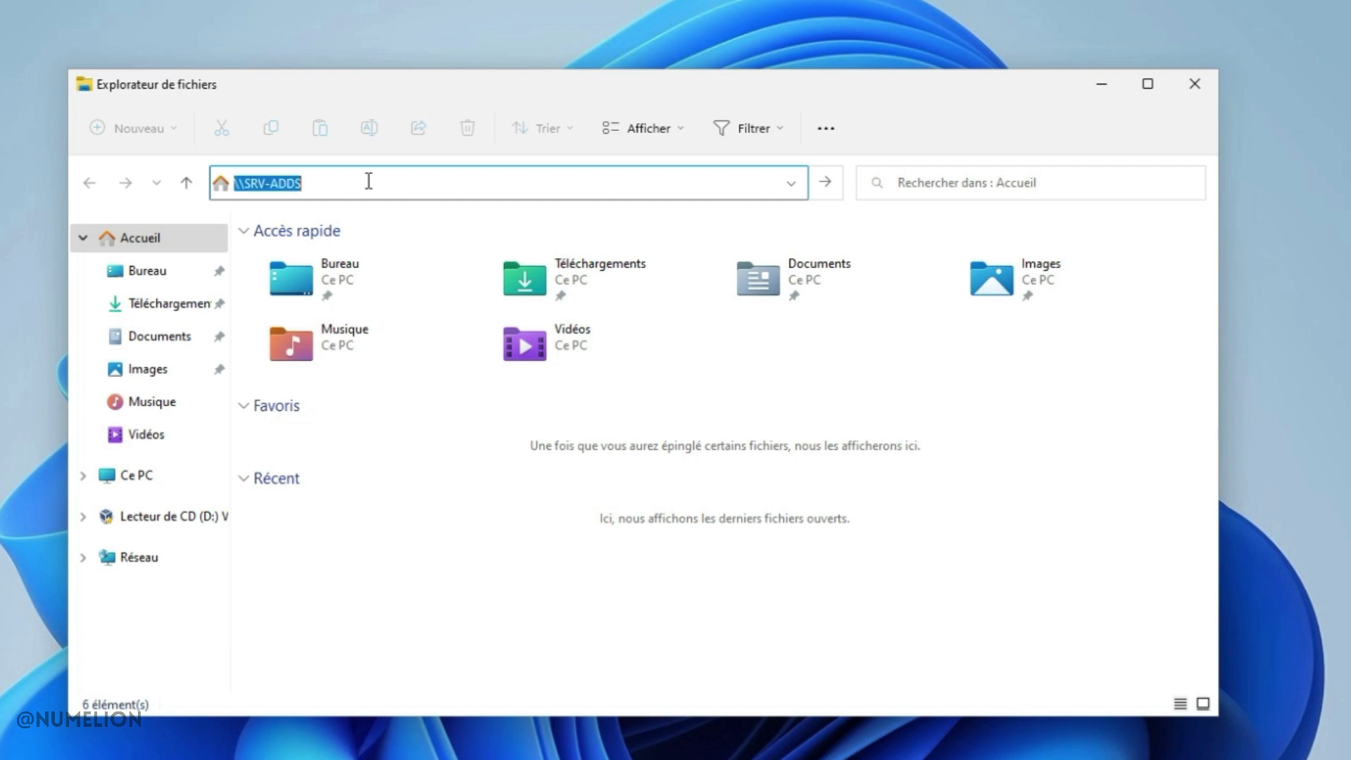
double_click(609, 255)
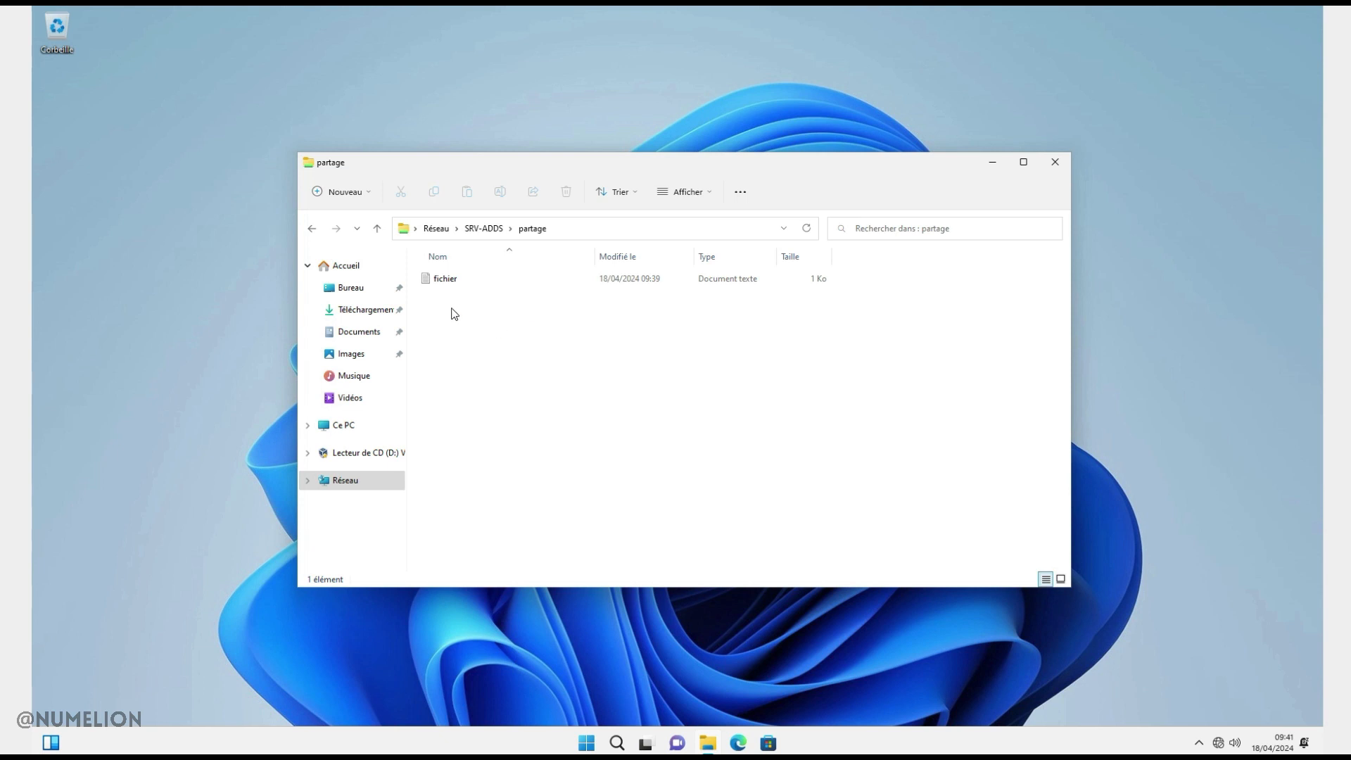
left_click(287, 259)
double_click(445, 281)
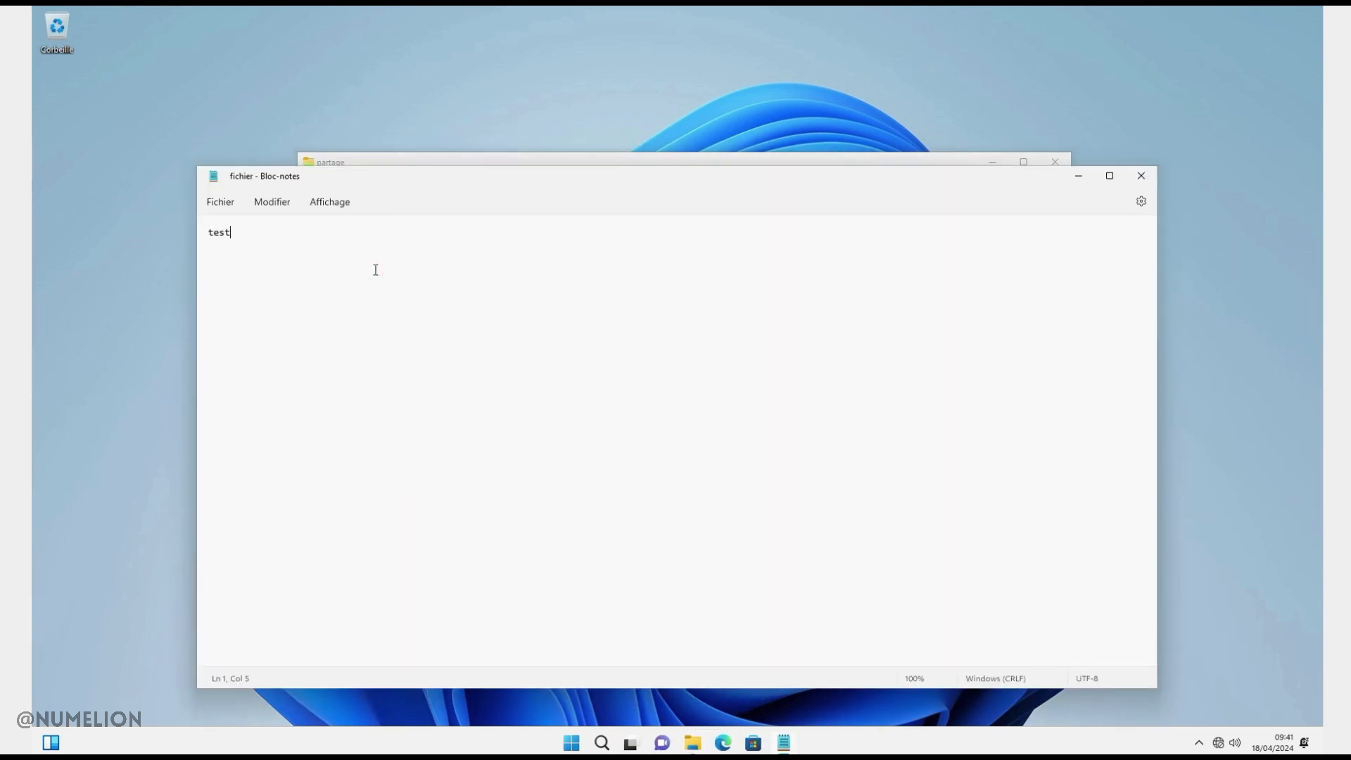
Append 'pour écriture' and attempt saving as fichier-ecriture, which is refused, then cancel
type("pour écriture")
left_click(220, 202)
left_click(241, 293)
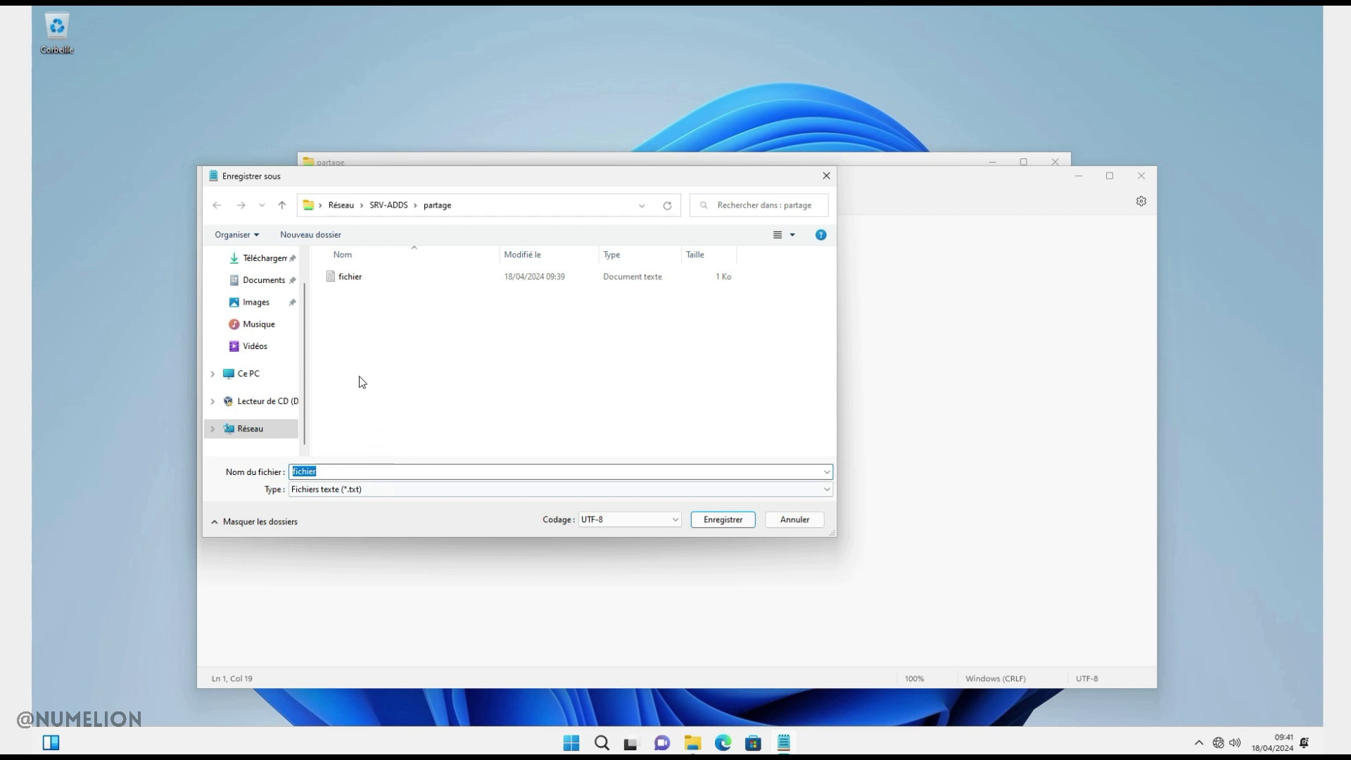
key("End")
type("-ecriture")
left_click(723, 520)
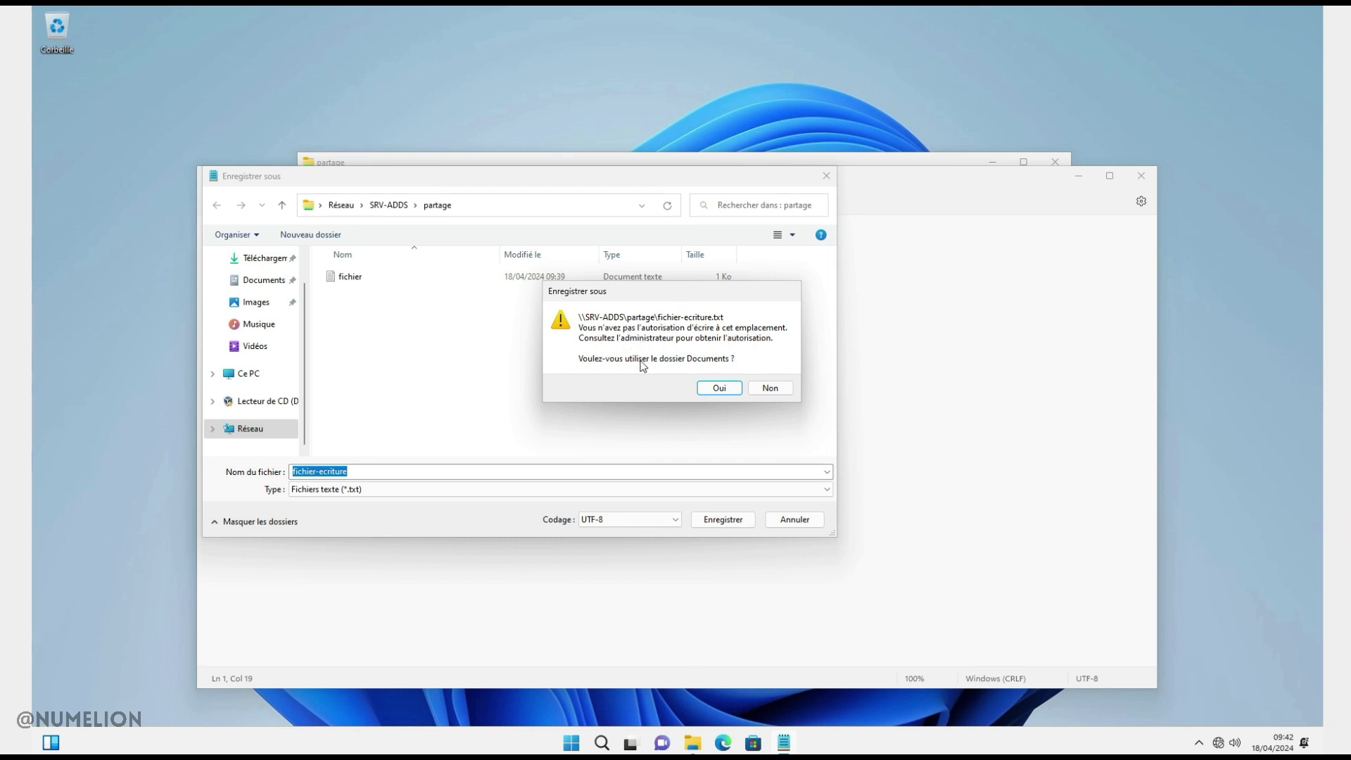
left_click(774, 390)
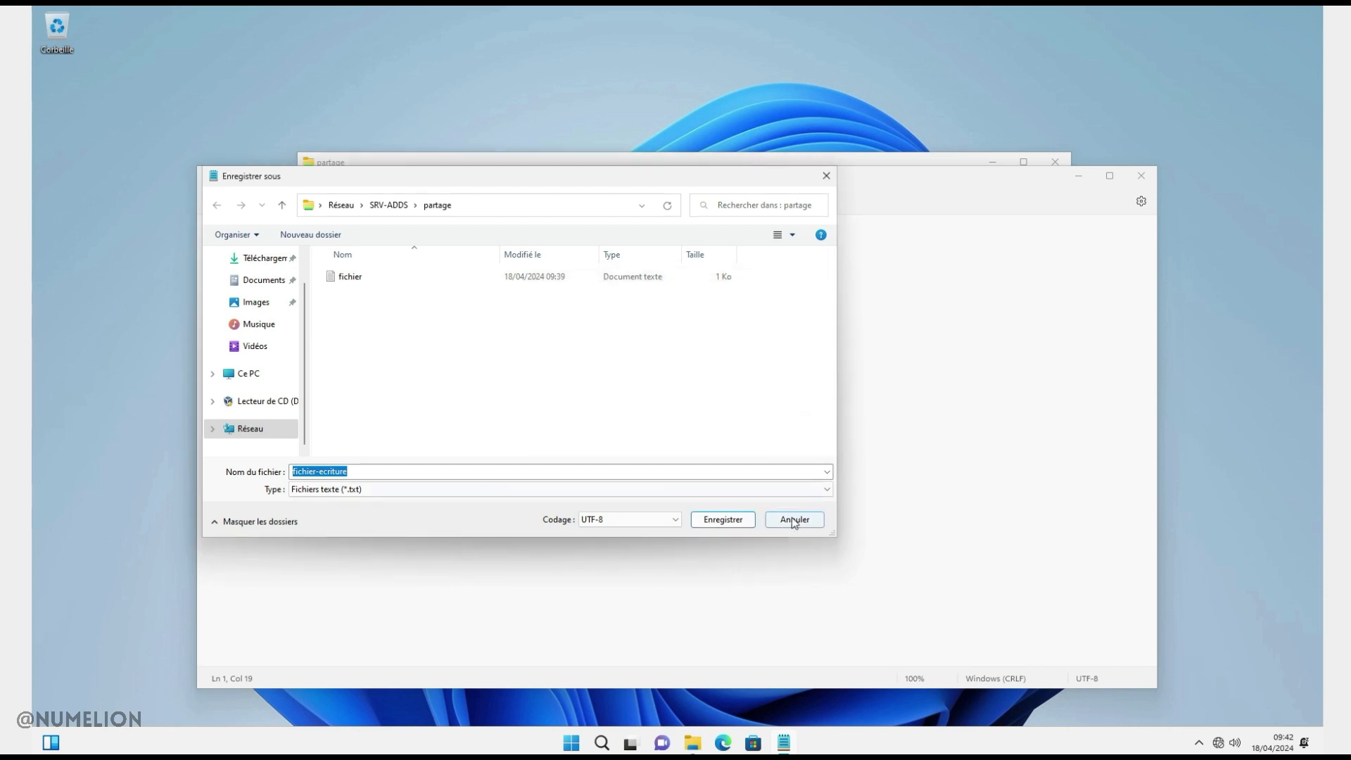
left_click(794, 521)
Close the edited note, discarding the changes without saving
right_click(606, 403)
left_click(1131, 179)
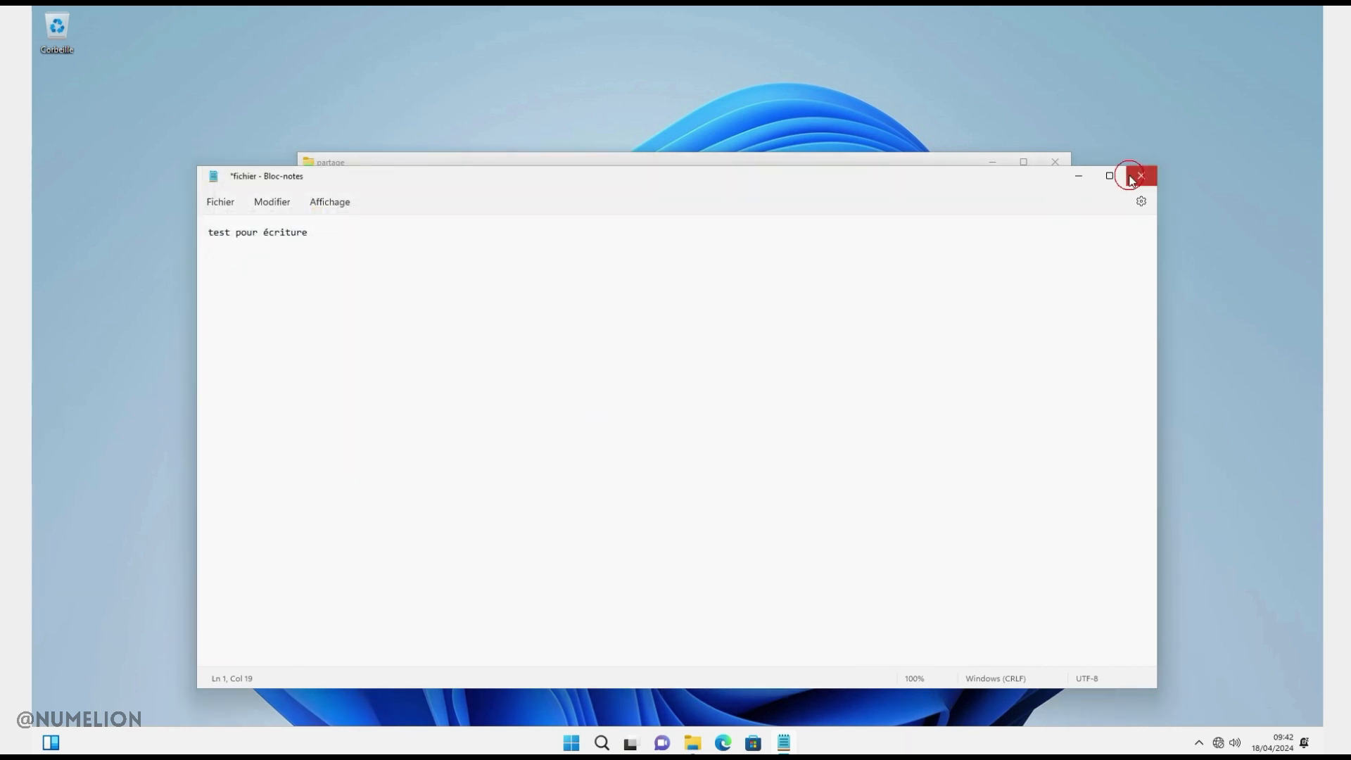
left_click(707, 461)
Attempt a new text document in partage and dismiss the access-denied message
right_click(622, 401)
mouse_move(679, 484)
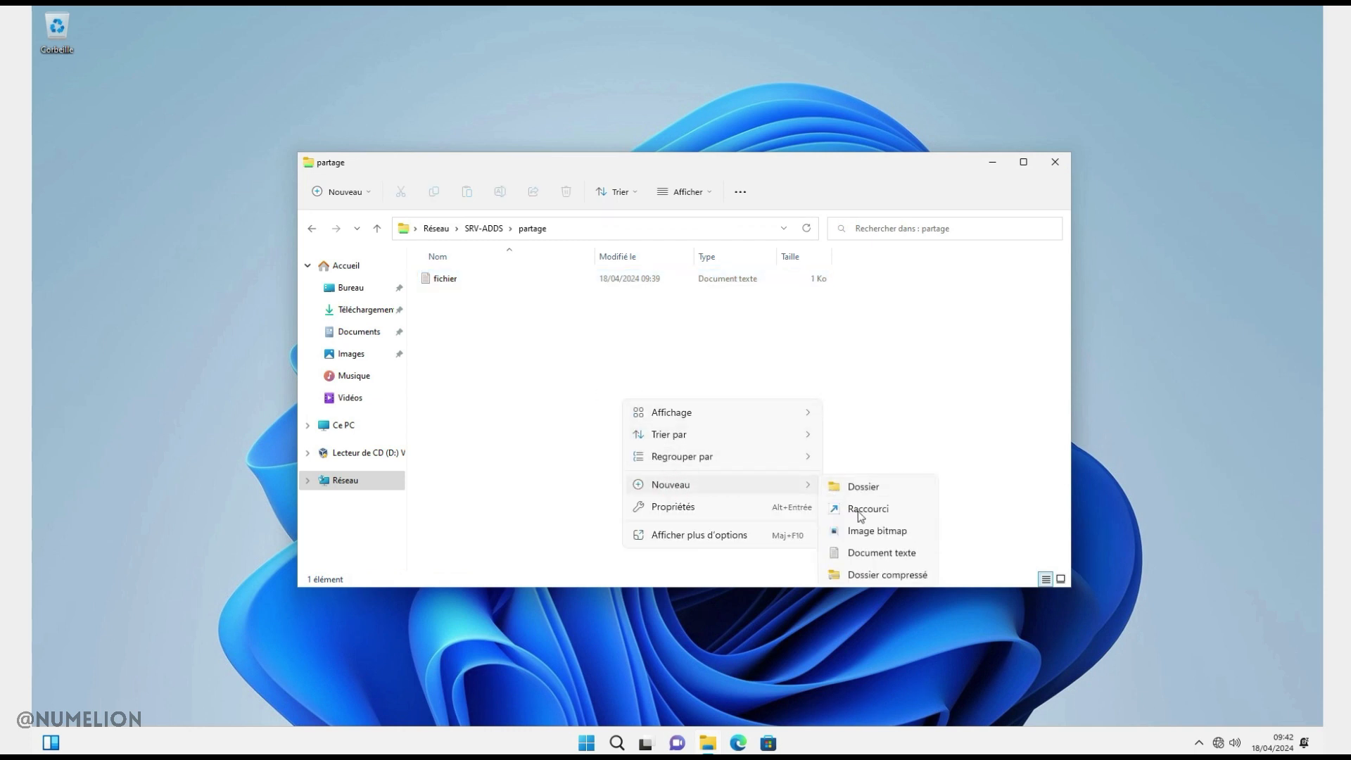
left_click(866, 553)
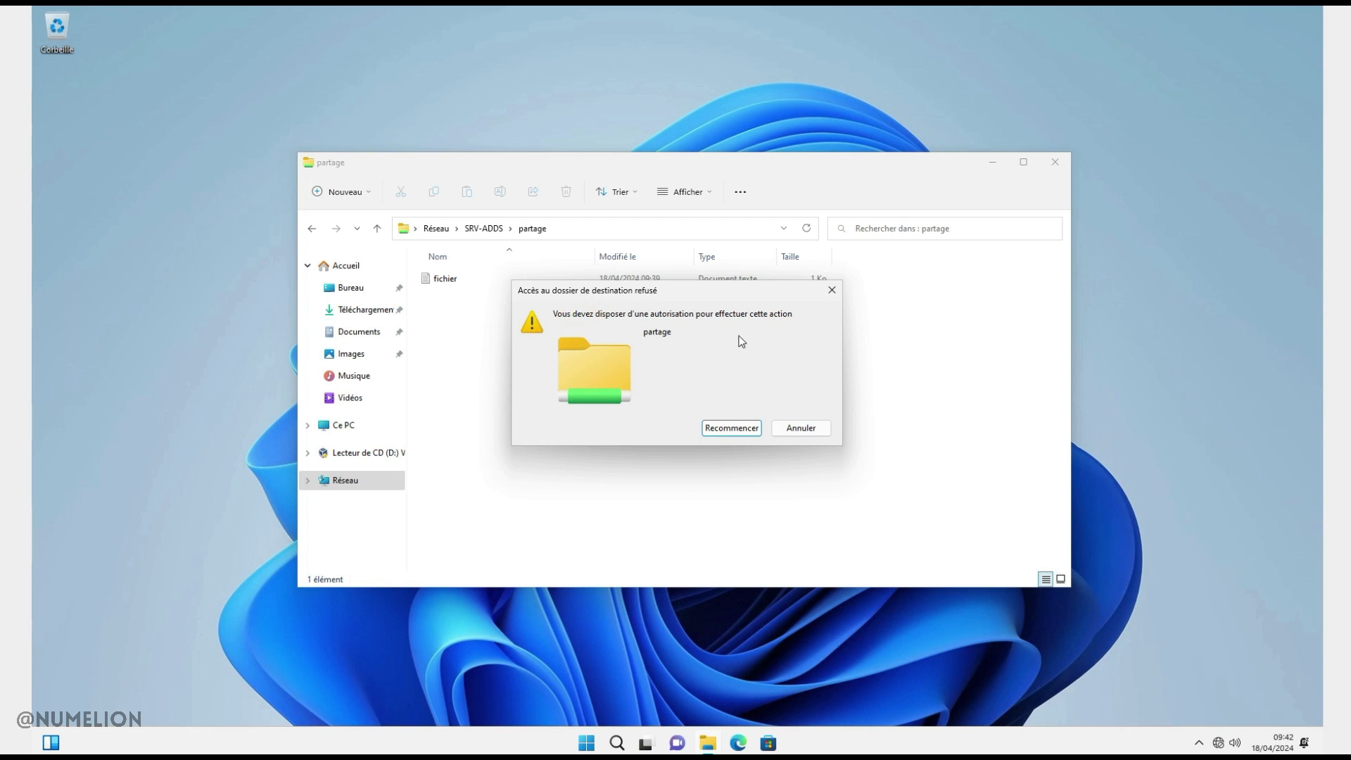
left_click(832, 290)
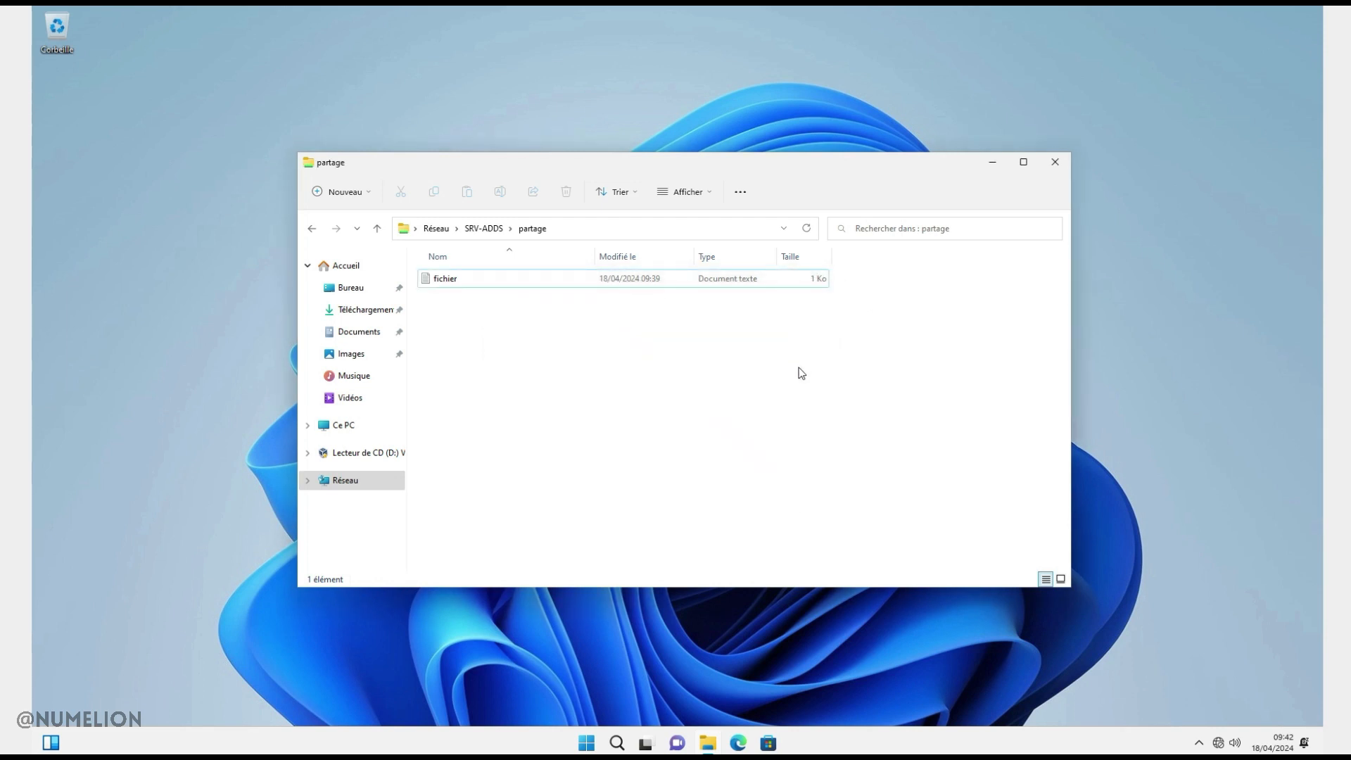